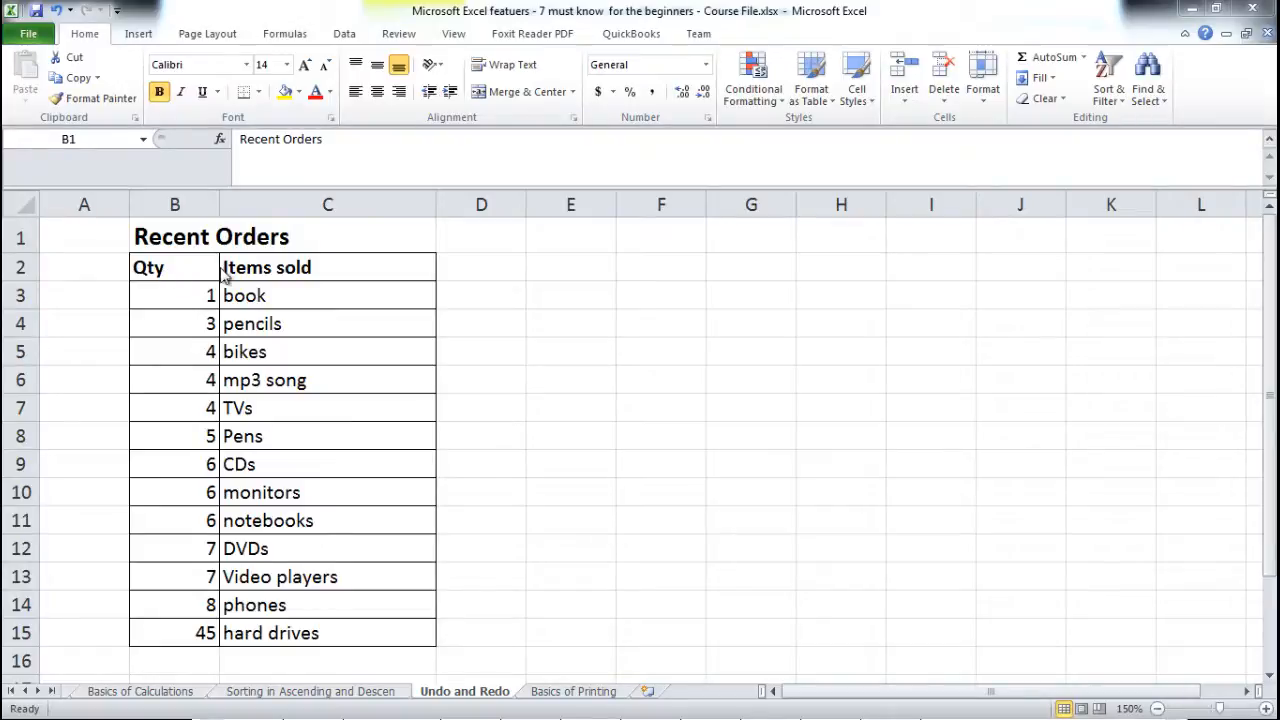
Examine the Items sold heading and the first two order records, book and pencils, in the Recent Orders table
key("shift+Right")
left_click(297, 270)
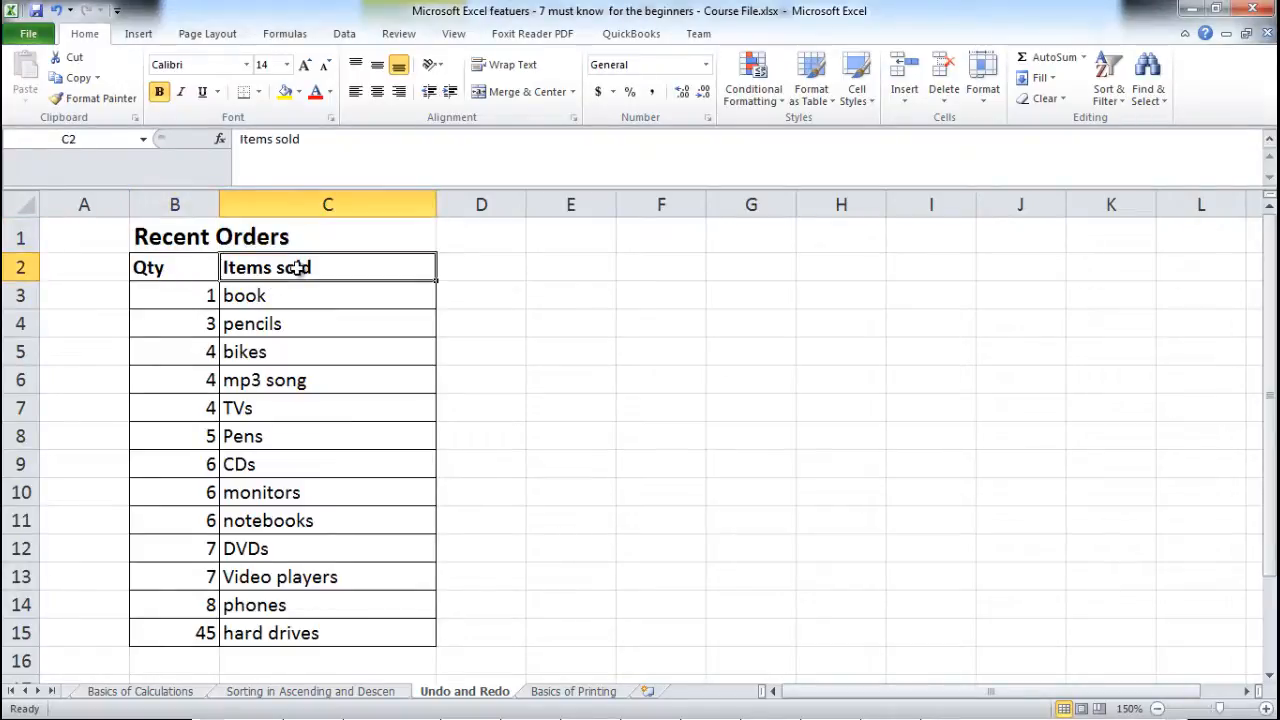
double_click(297, 270)
key("shift+Right")
left_click_drag(294, 268, 279, 268)
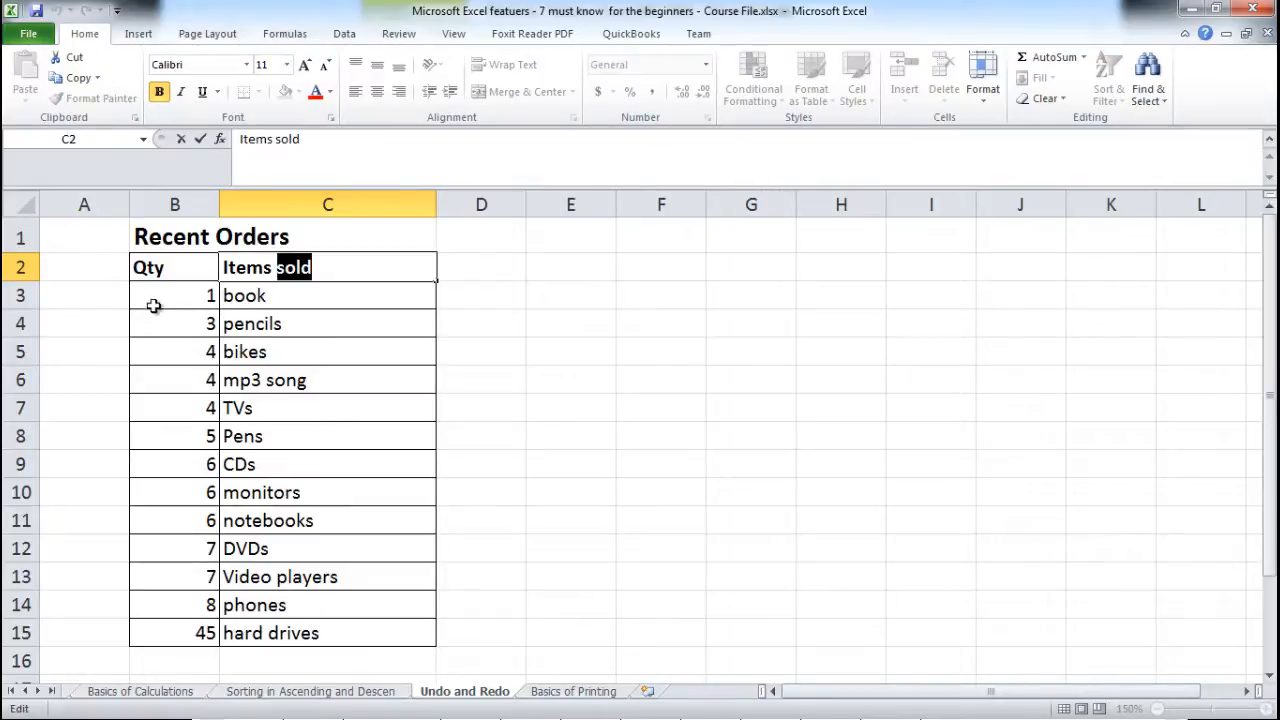
left_click(17, 296)
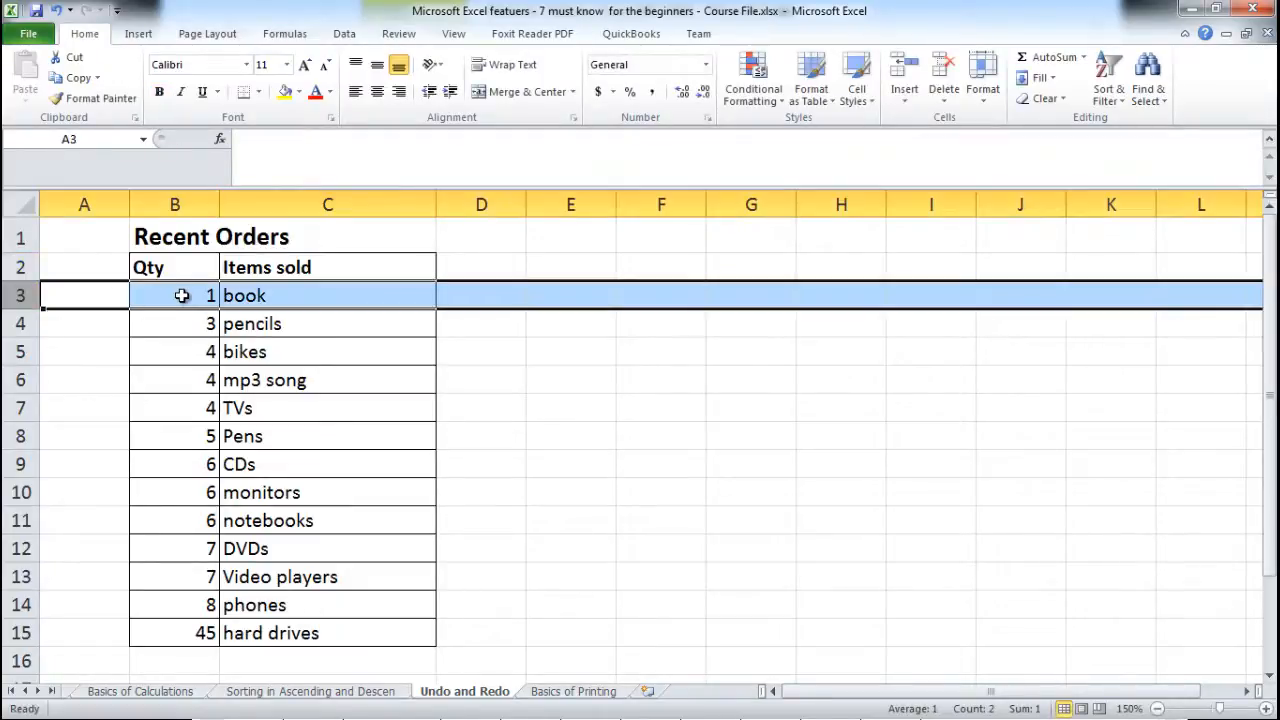
left_click(252, 300)
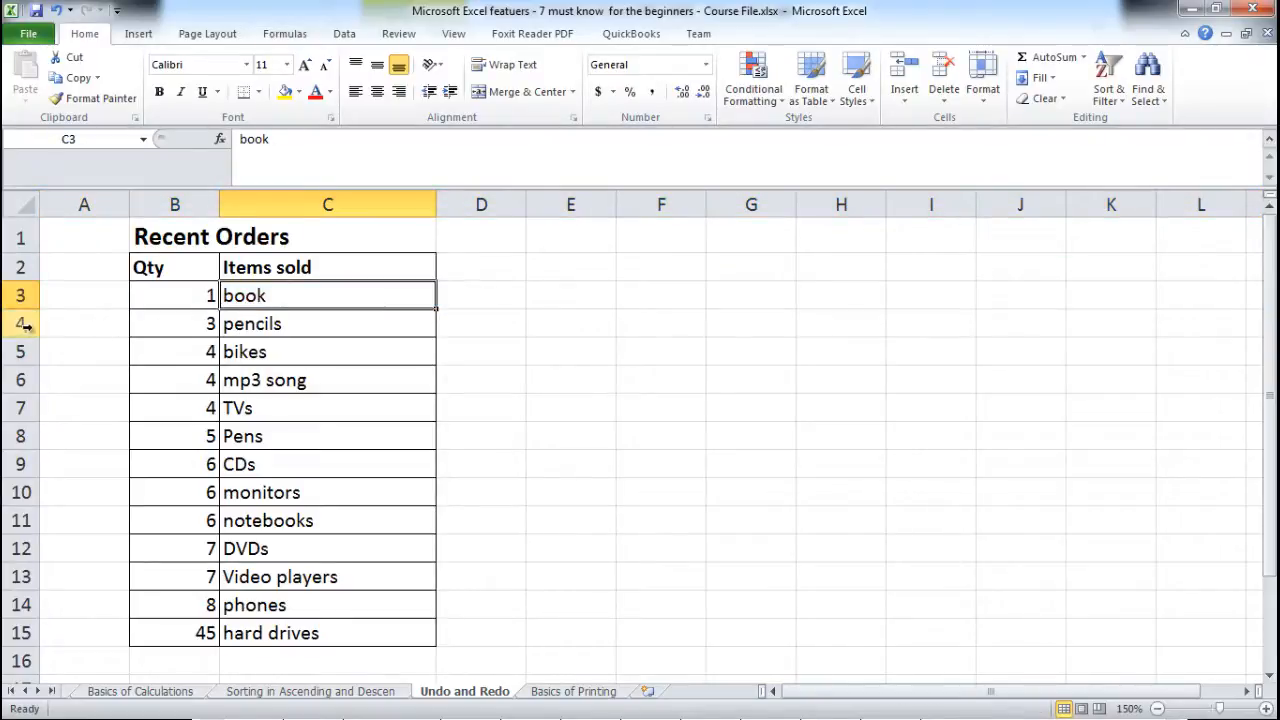
left_click(200, 323)
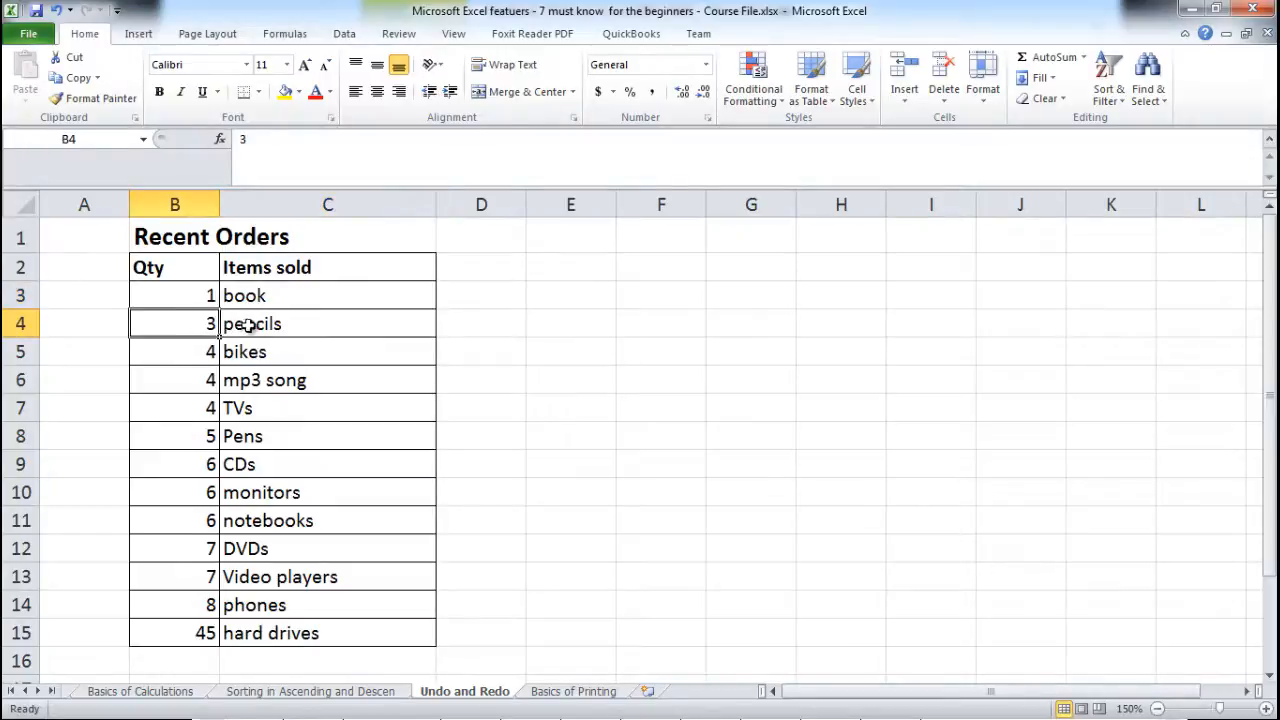
left_click(256, 325)
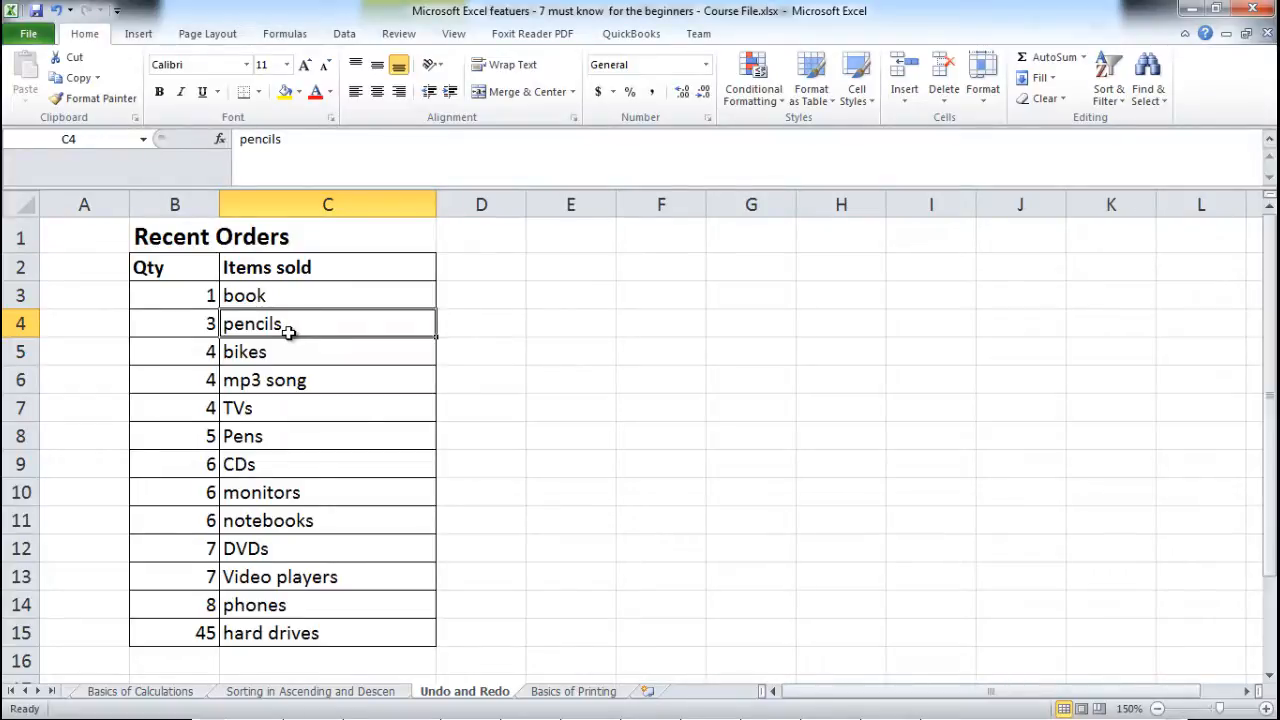
Highlight the Recent Orders table range B2:C15 and its record rows 3 to 15 to review fields and records
left_click(160, 270)
left_click_drag(193, 275, 343, 633)
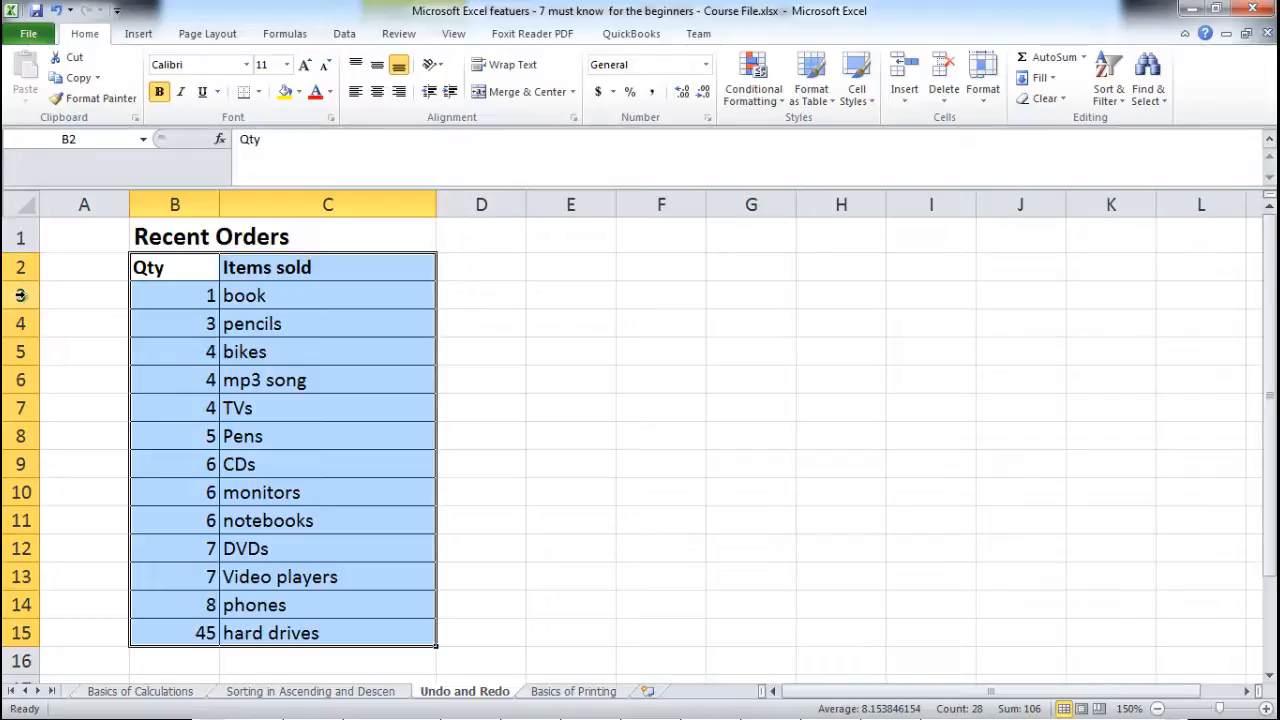
left_click_drag(20, 295, 23, 634)
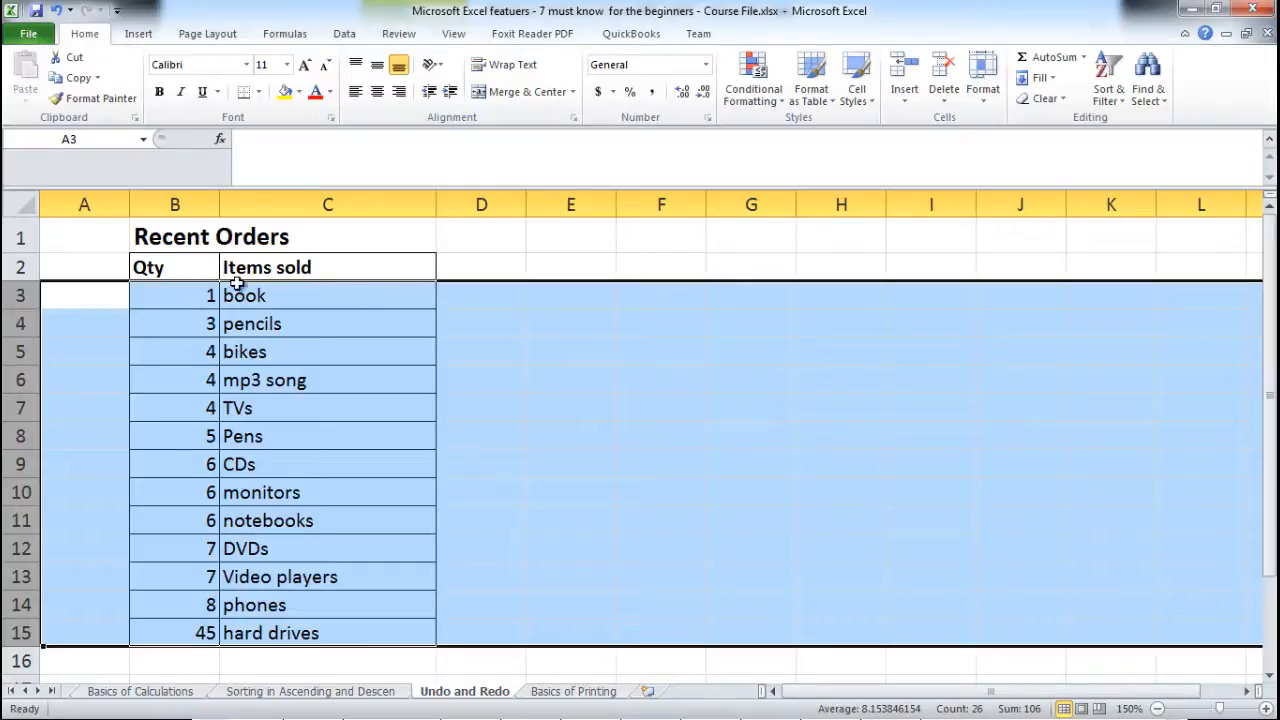
left_click_drag(180, 262, 322, 633)
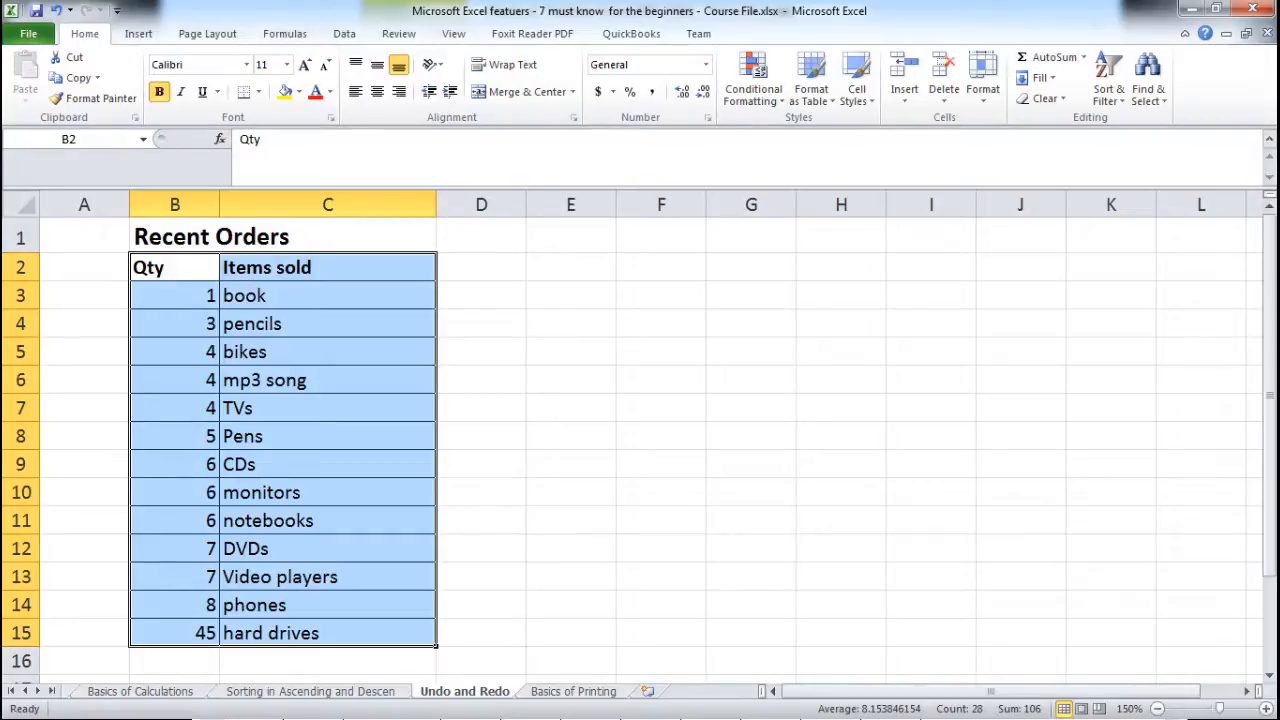
Switch to Chrome and search Google for "what is the database"
key("alt+Tab")
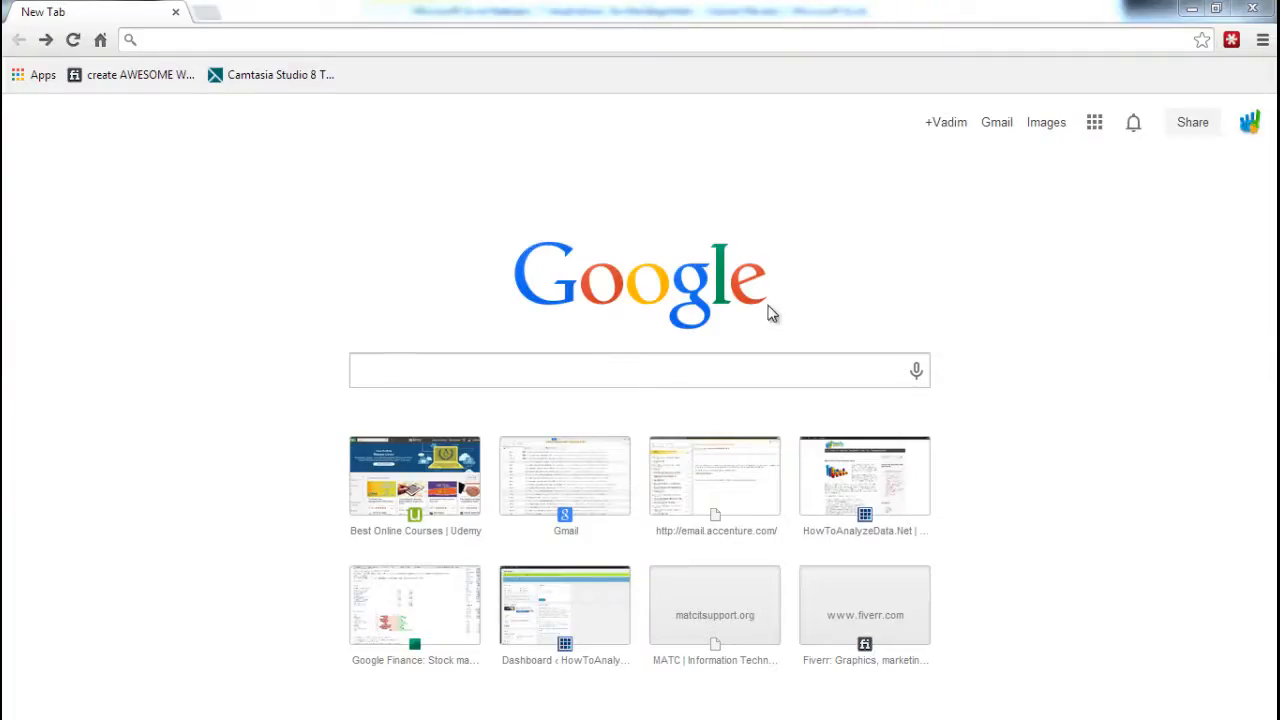
left_click(415, 375)
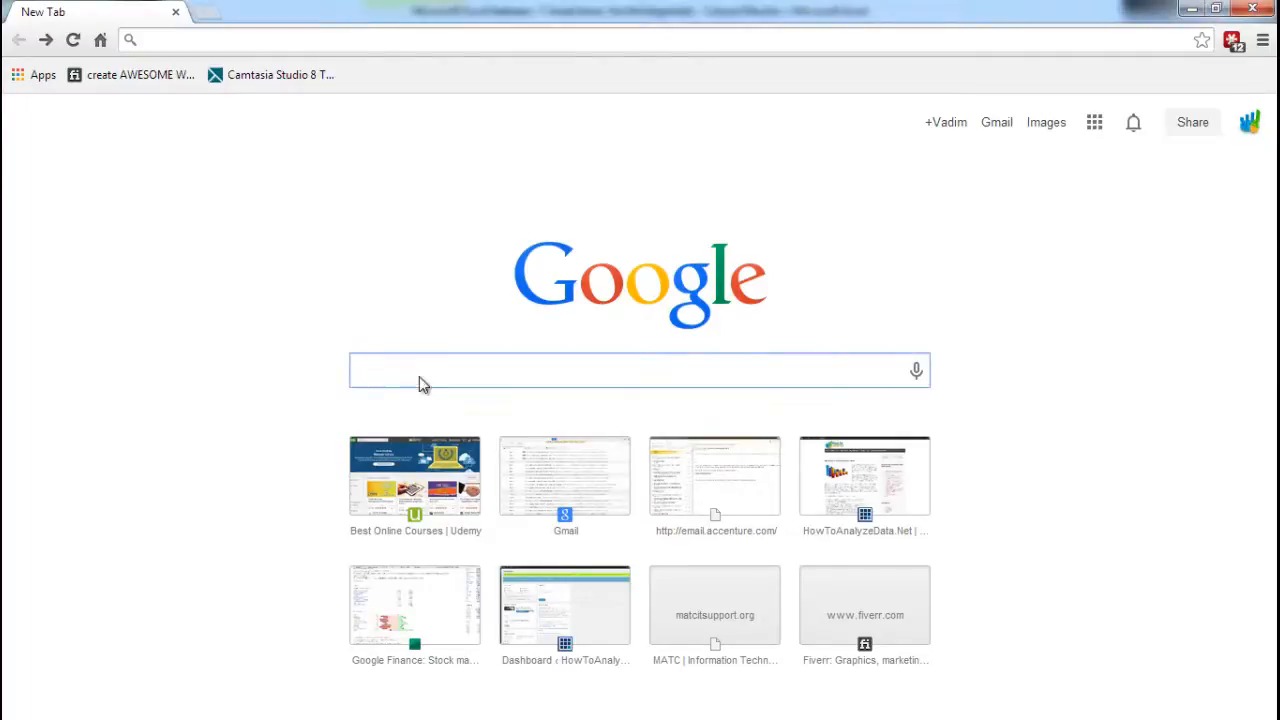
type("what is ")
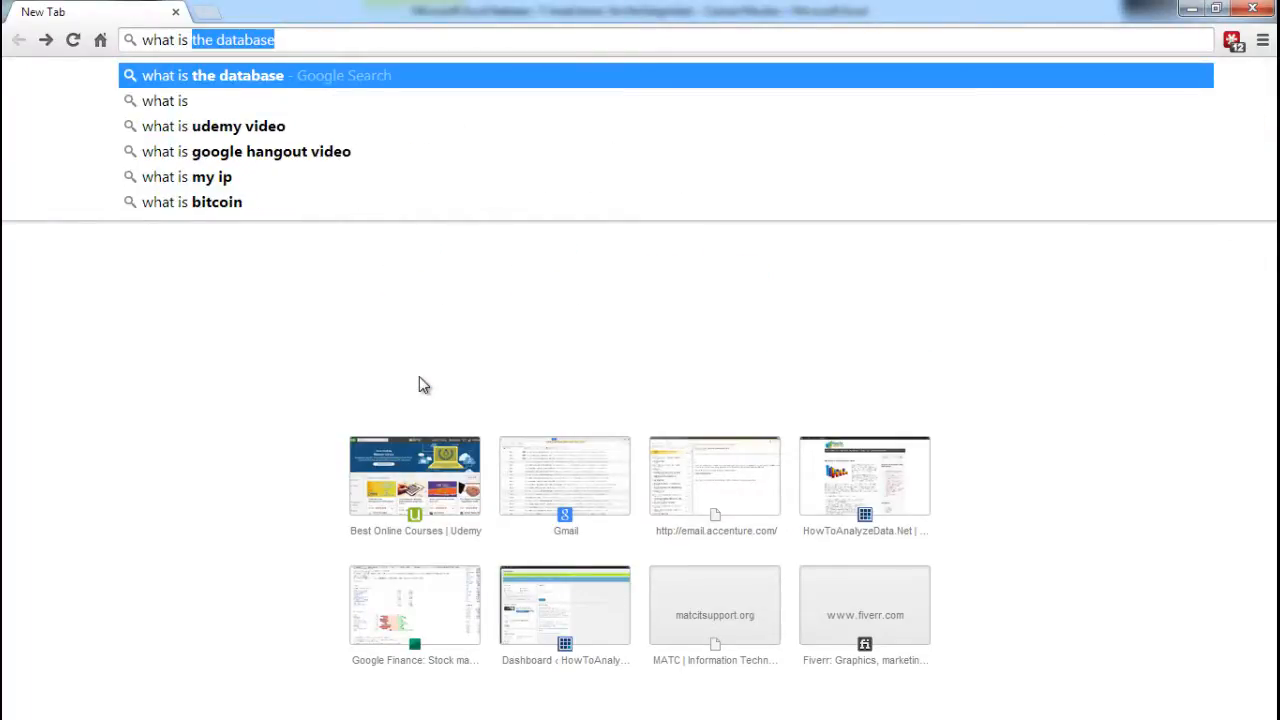
type("the database")
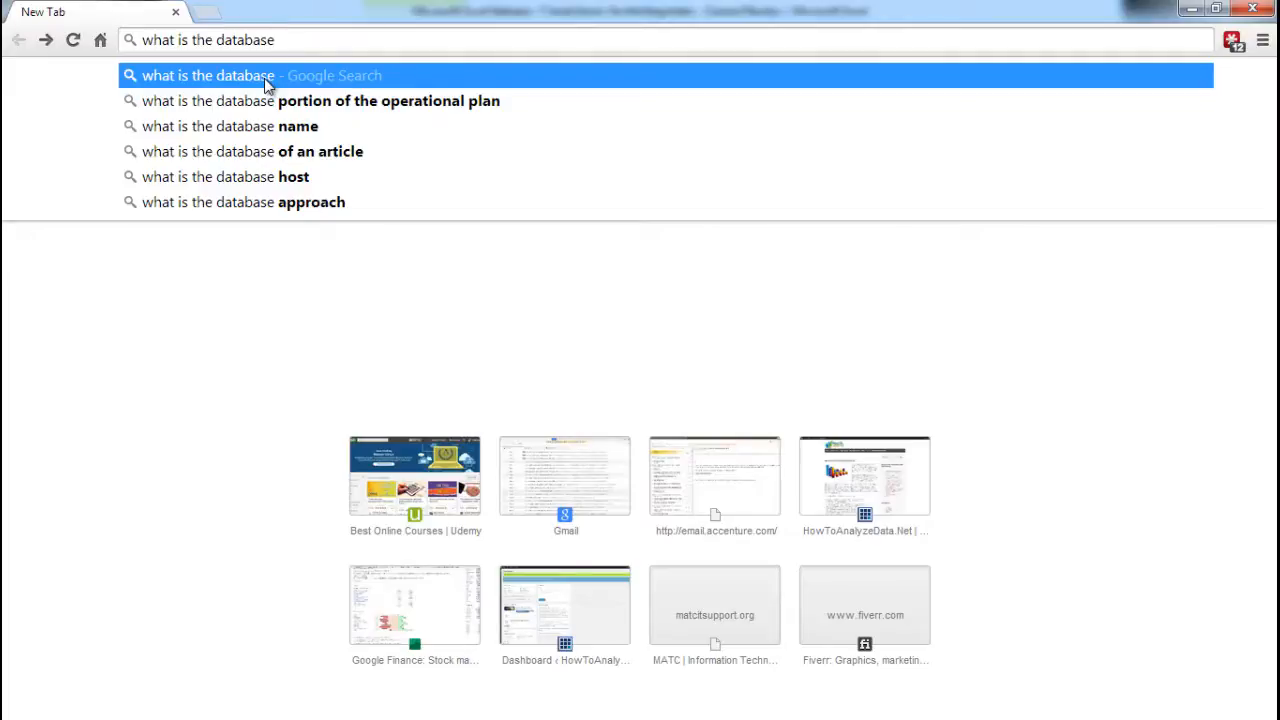
left_click(264, 78)
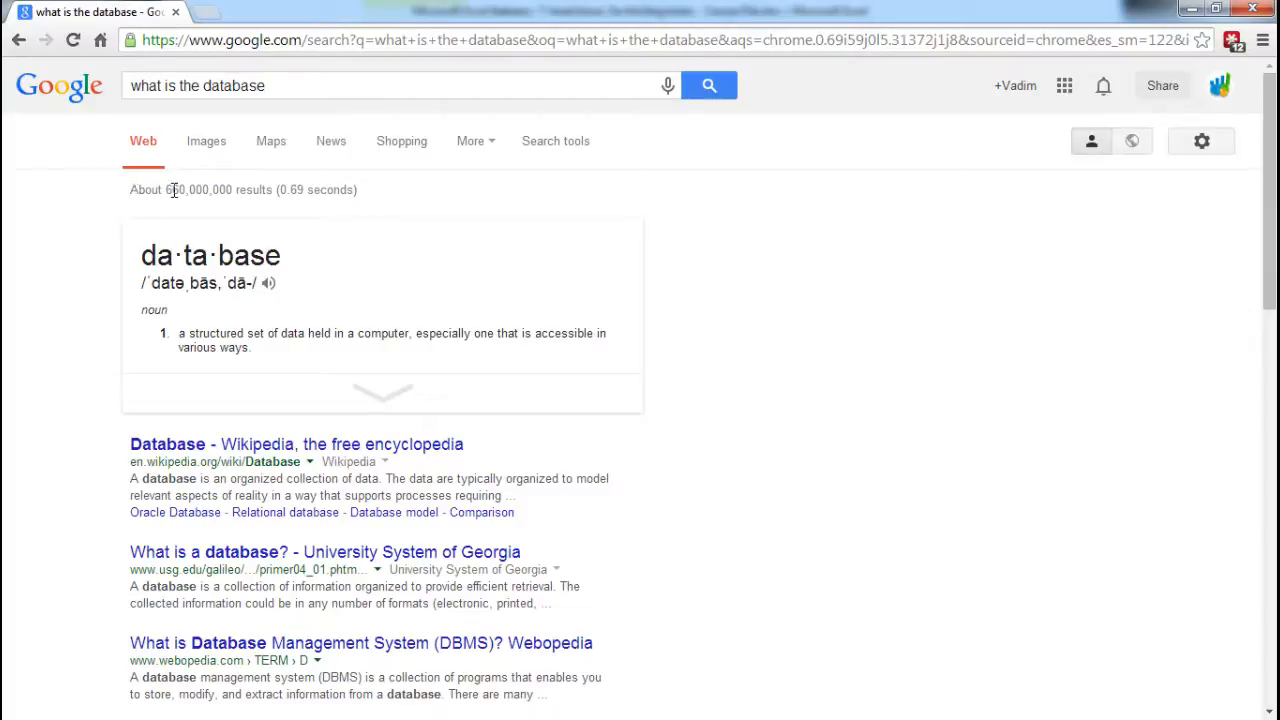
Examine the result count, search time, query text and listed pages of the Google search
left_click_drag(171, 190, 186, 190)
left_click_drag(213, 190, 304, 190)
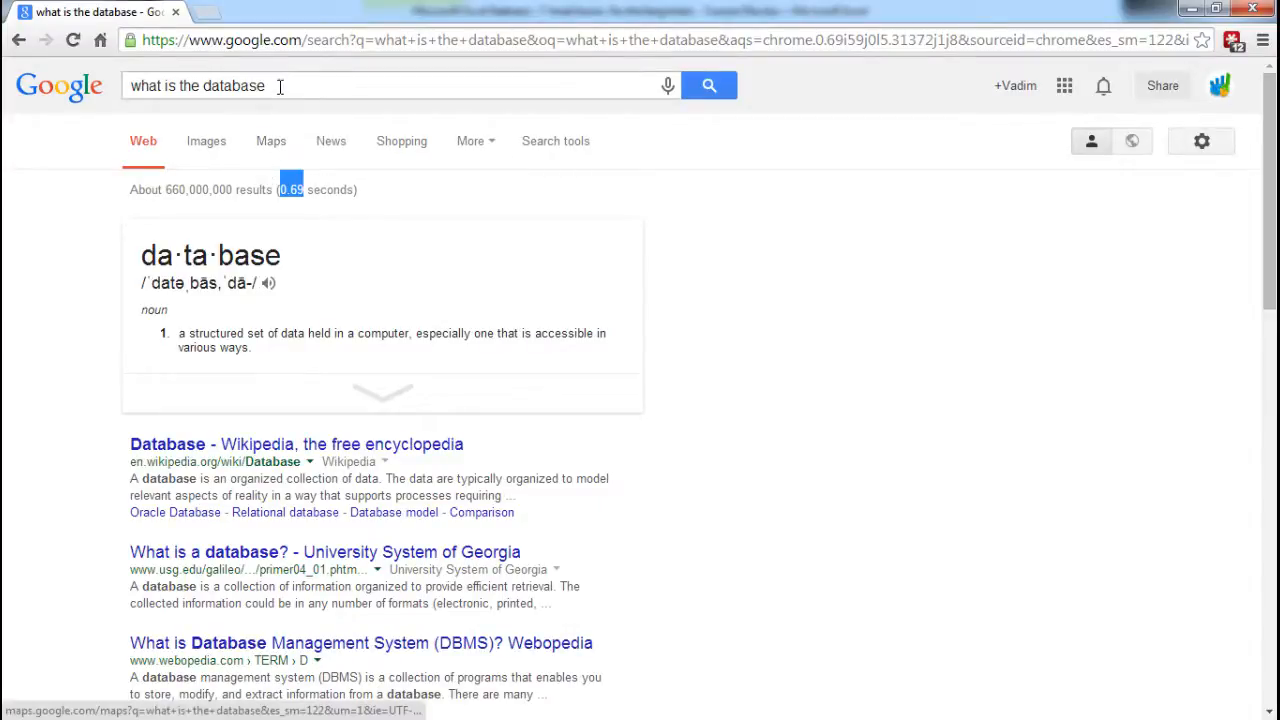
left_click_drag(300, 86, 125, 86)
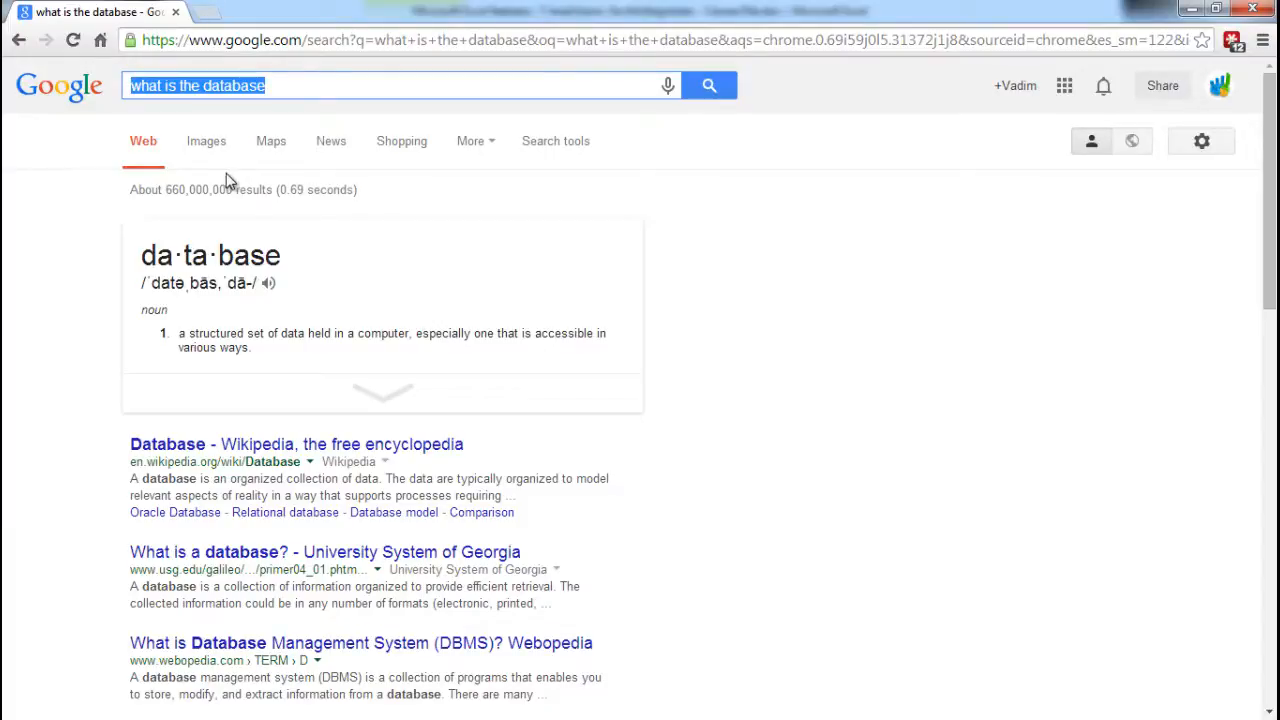
left_click_drag(1265, 295, 1270, 413)
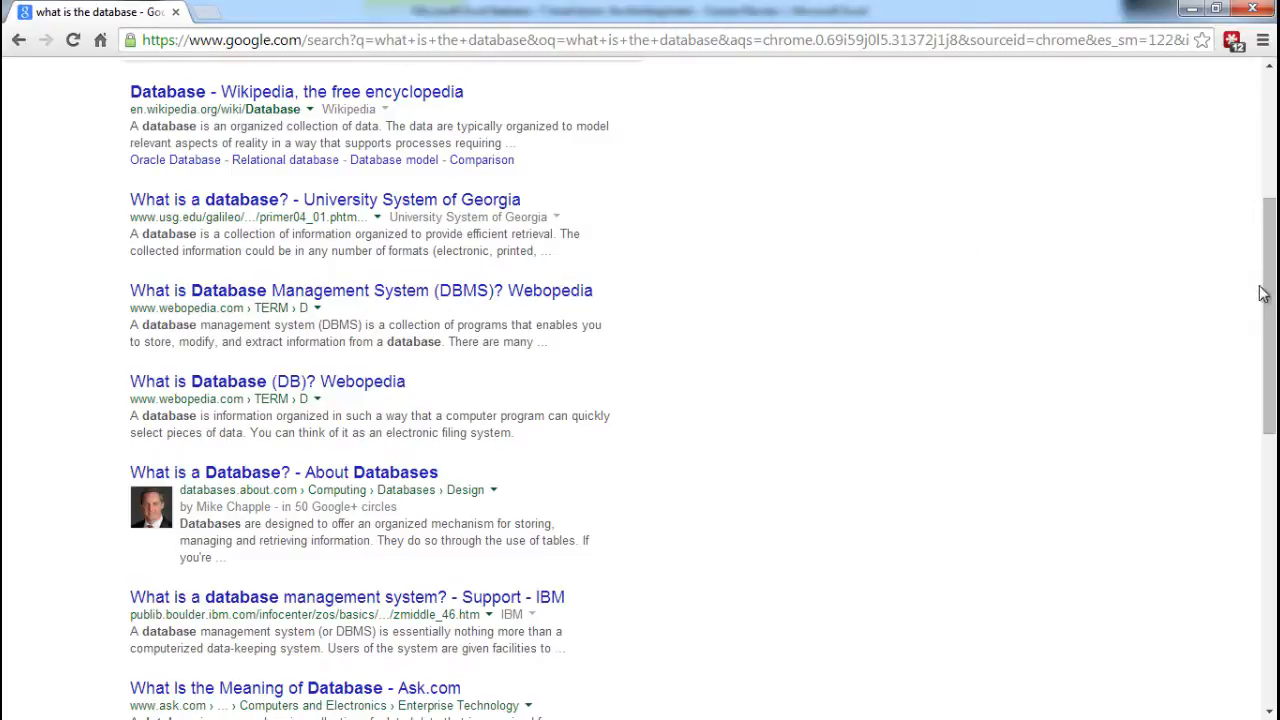
left_click_drag(1263, 294, 1256, 155)
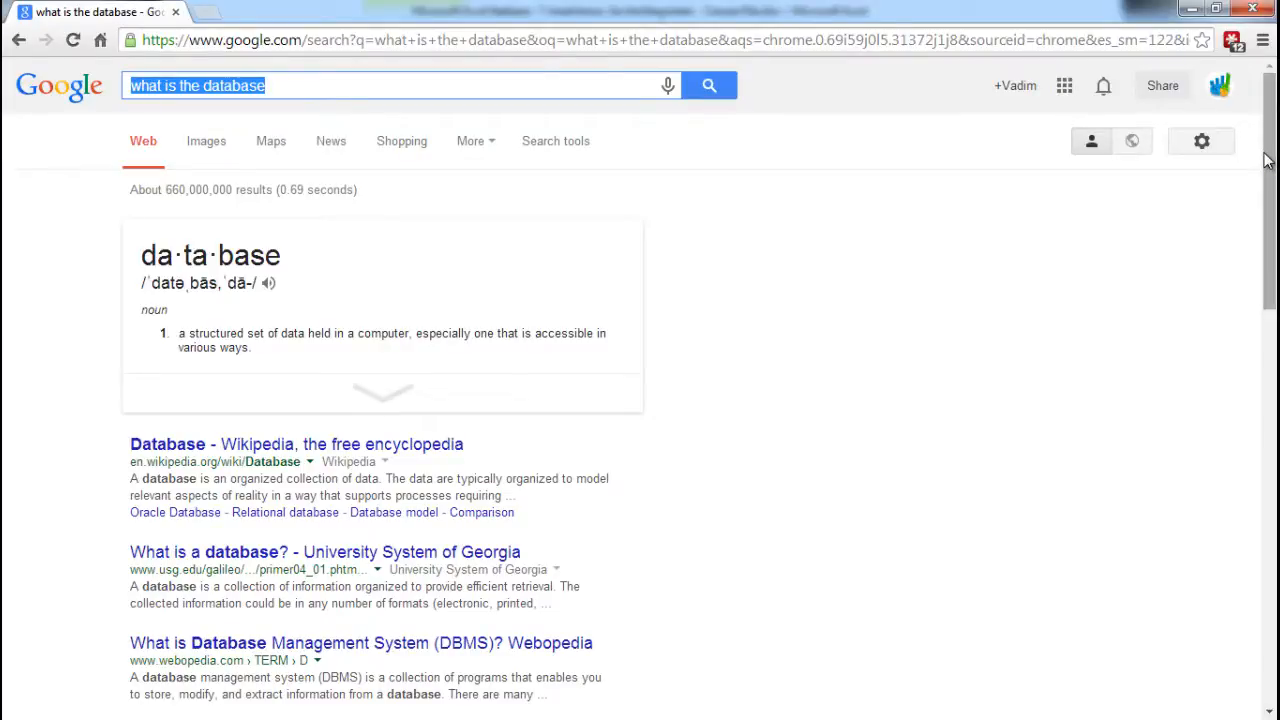
left_click_drag(232, 189, 164, 191)
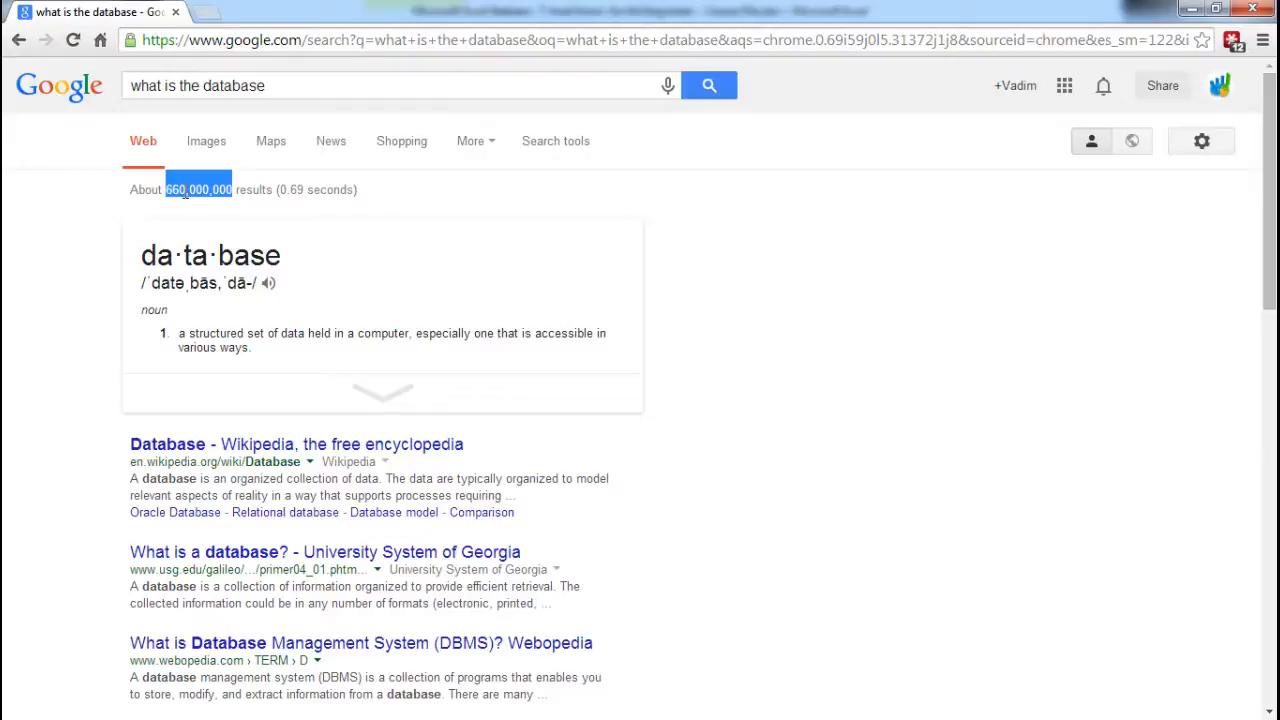
left_click(178, 190)
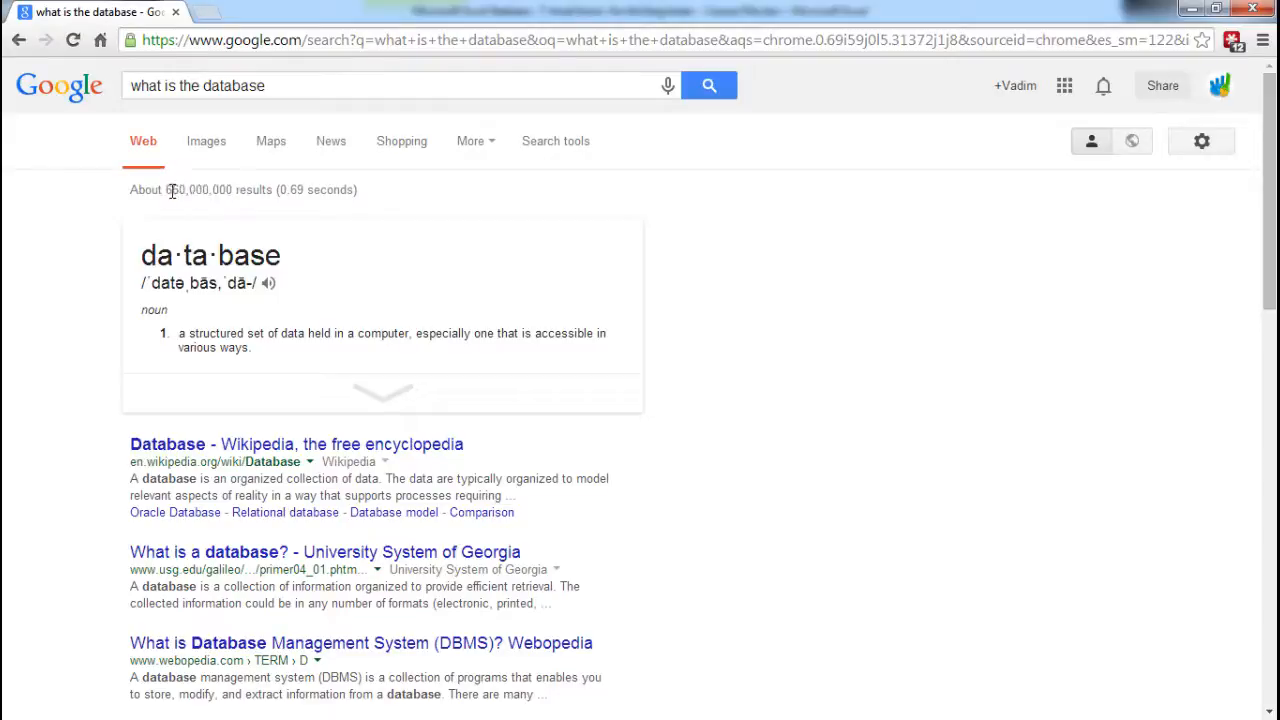
left_click_drag(166, 190, 176, 192)
left_click_drag(280, 190, 304, 190)
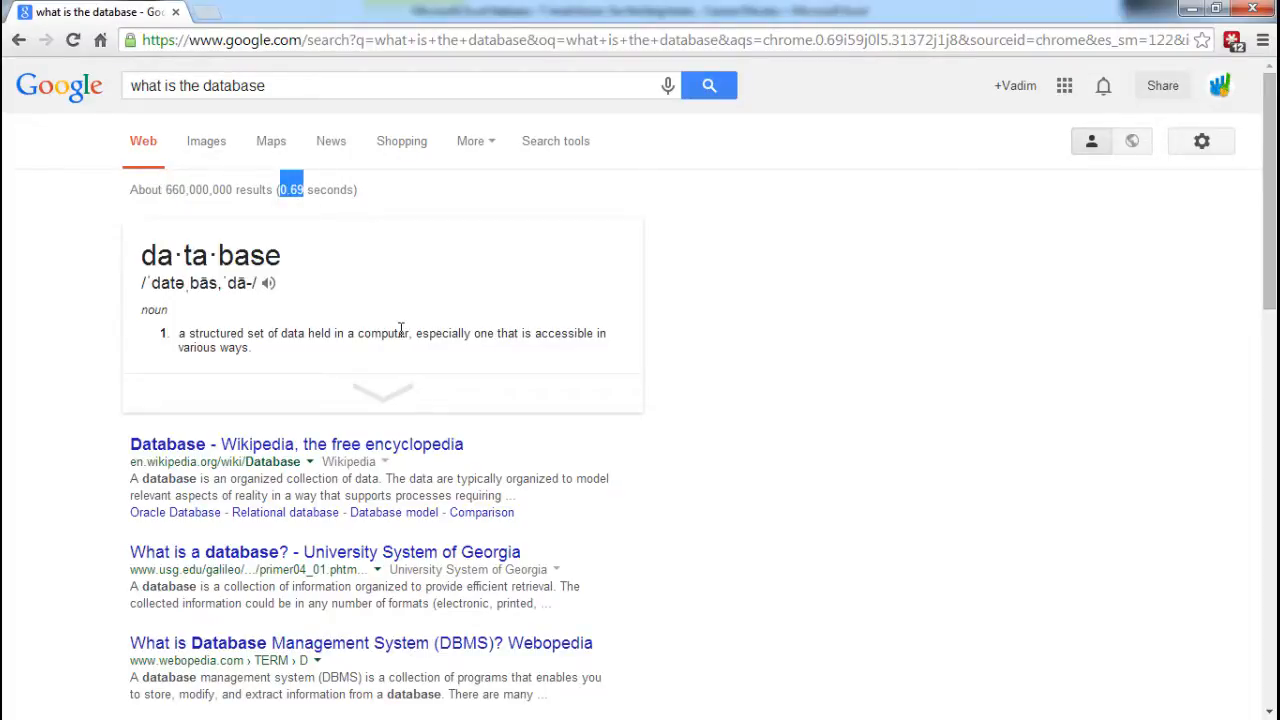
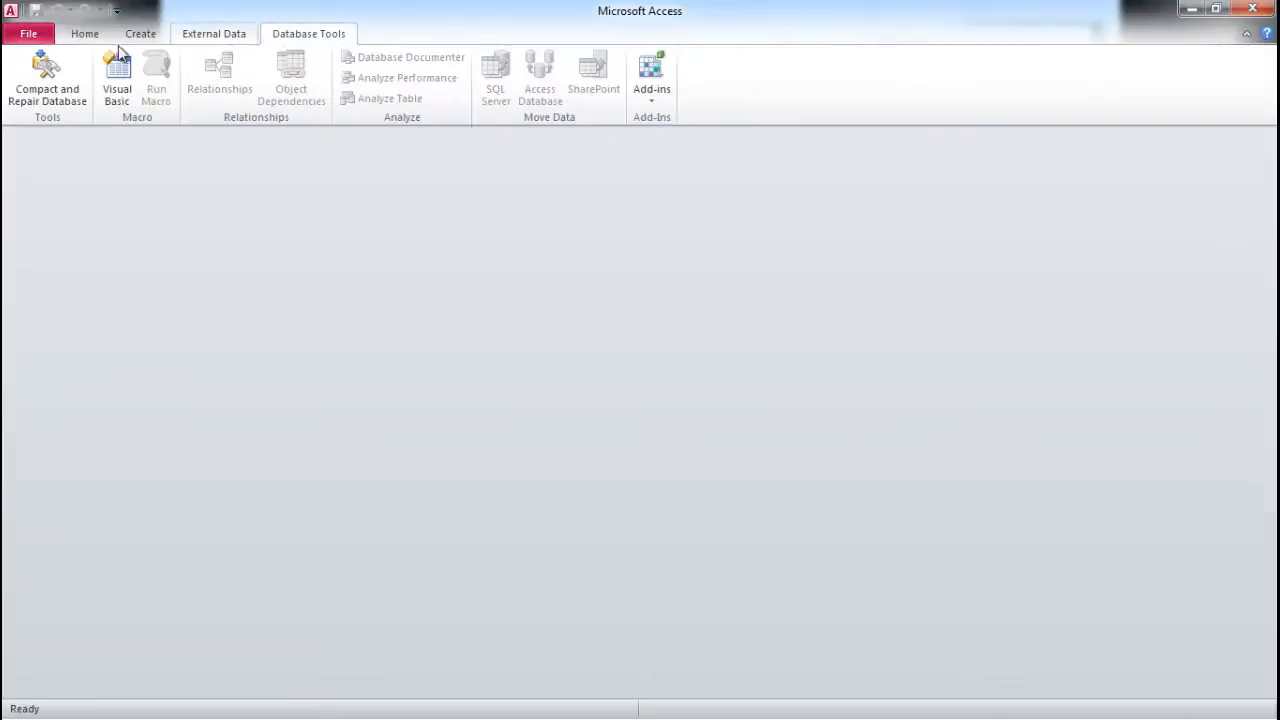
Create a new blank database in Microsoft Access, keeping the suggested file name and folder
left_click(28, 33)
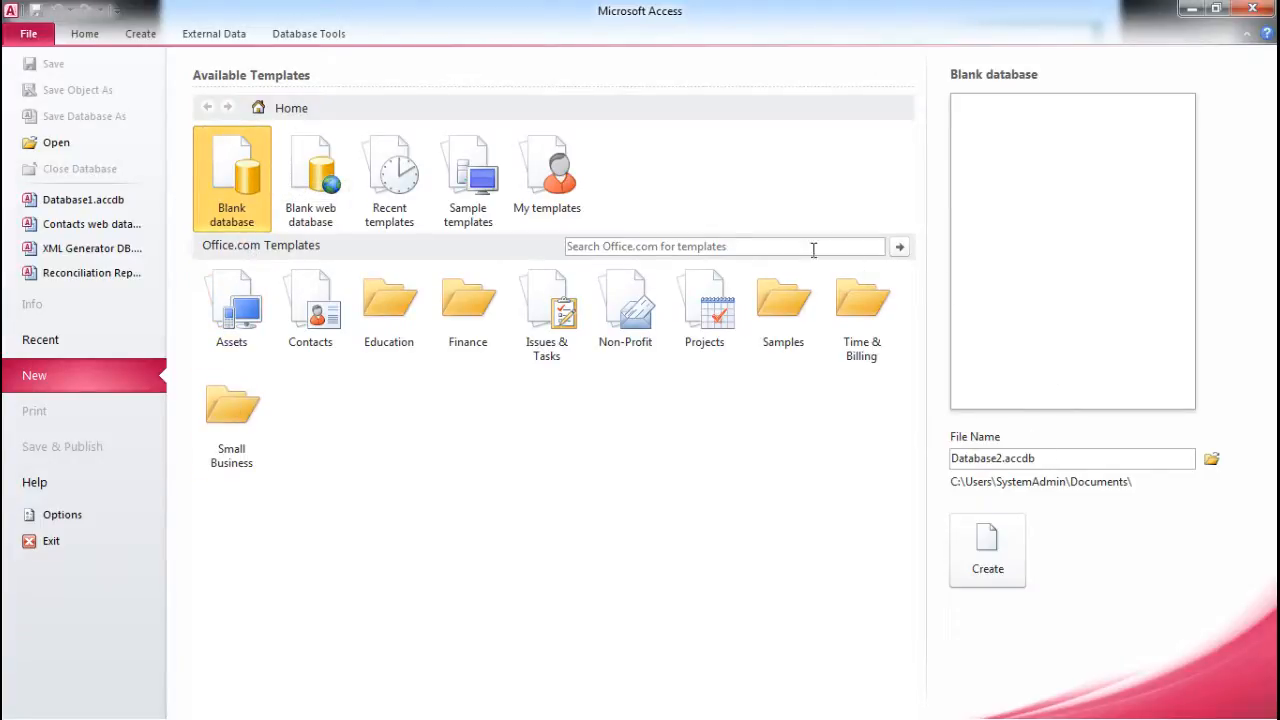
double_click(238, 183)
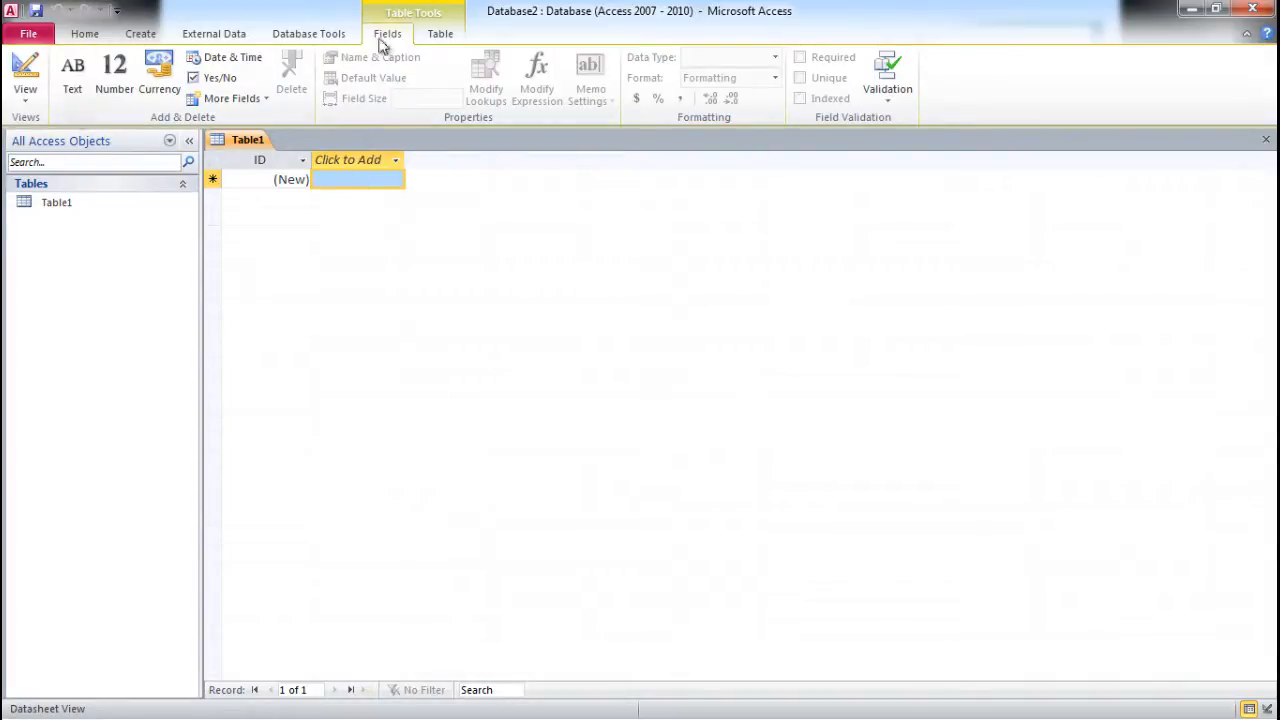
left_click(329, 35)
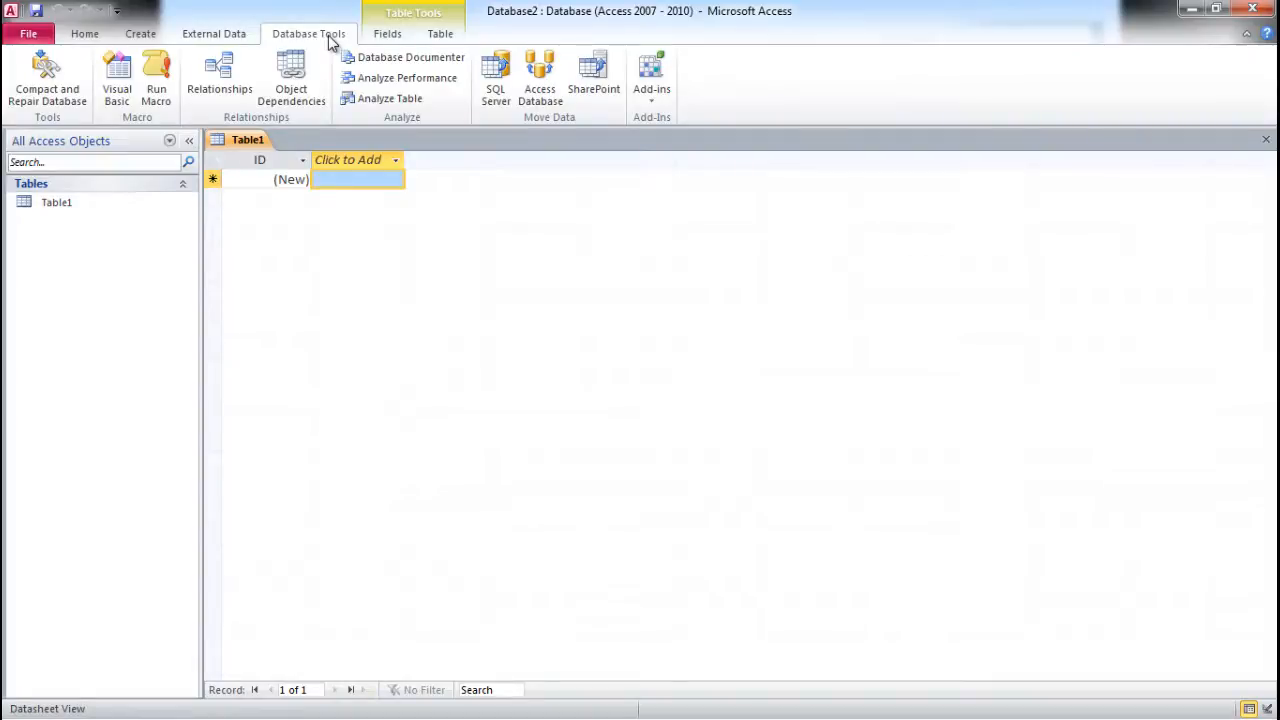
left_click(222, 38)
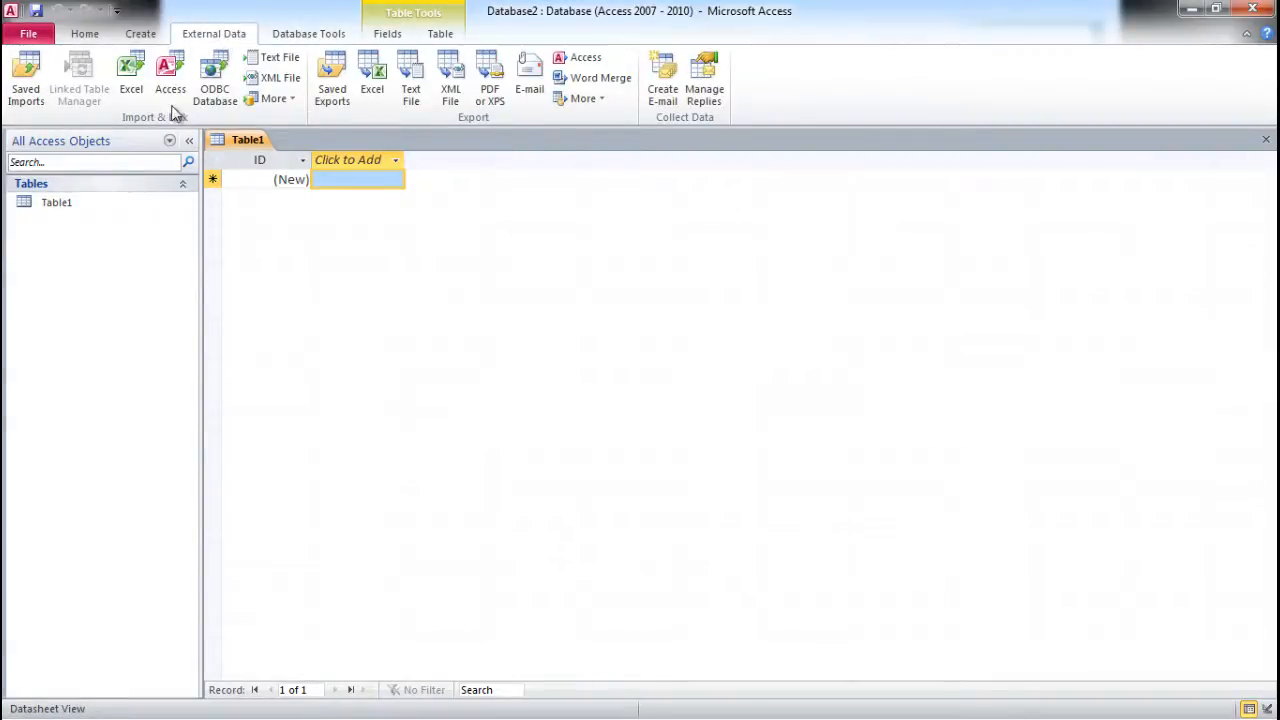
left_click(85, 36)
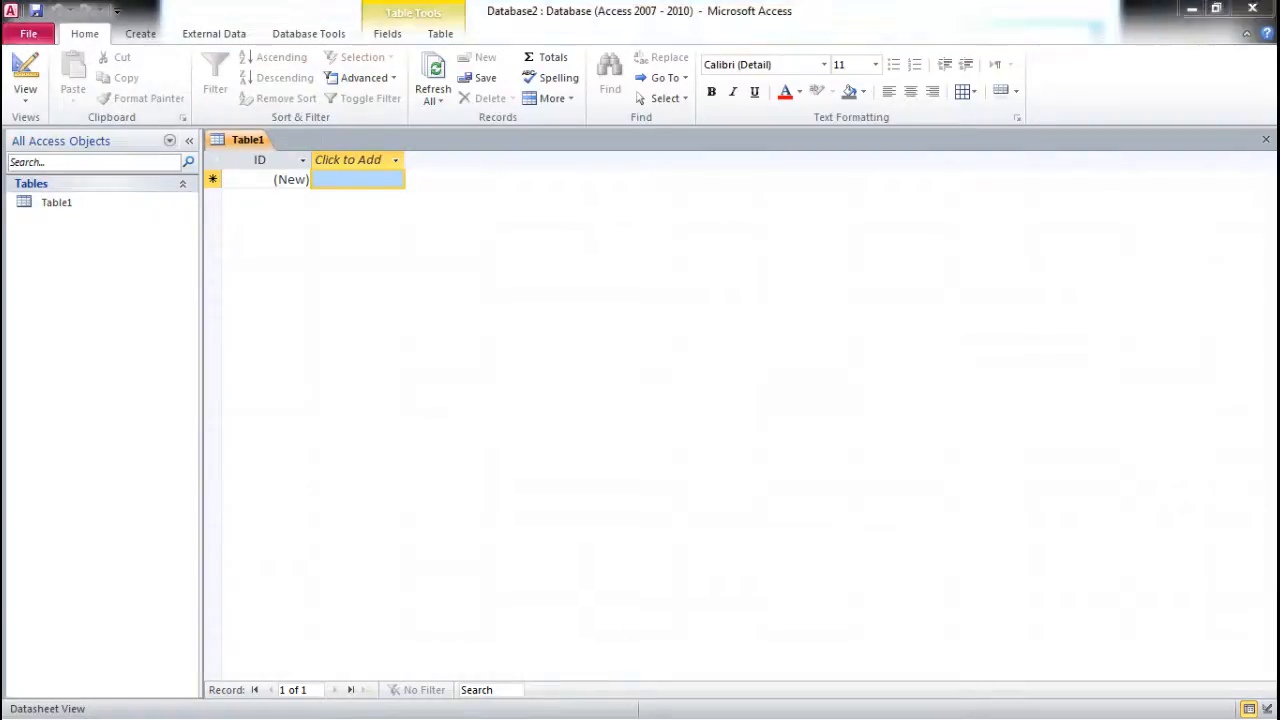
Save the new empty table under the name Orders
left_click(37, 13)
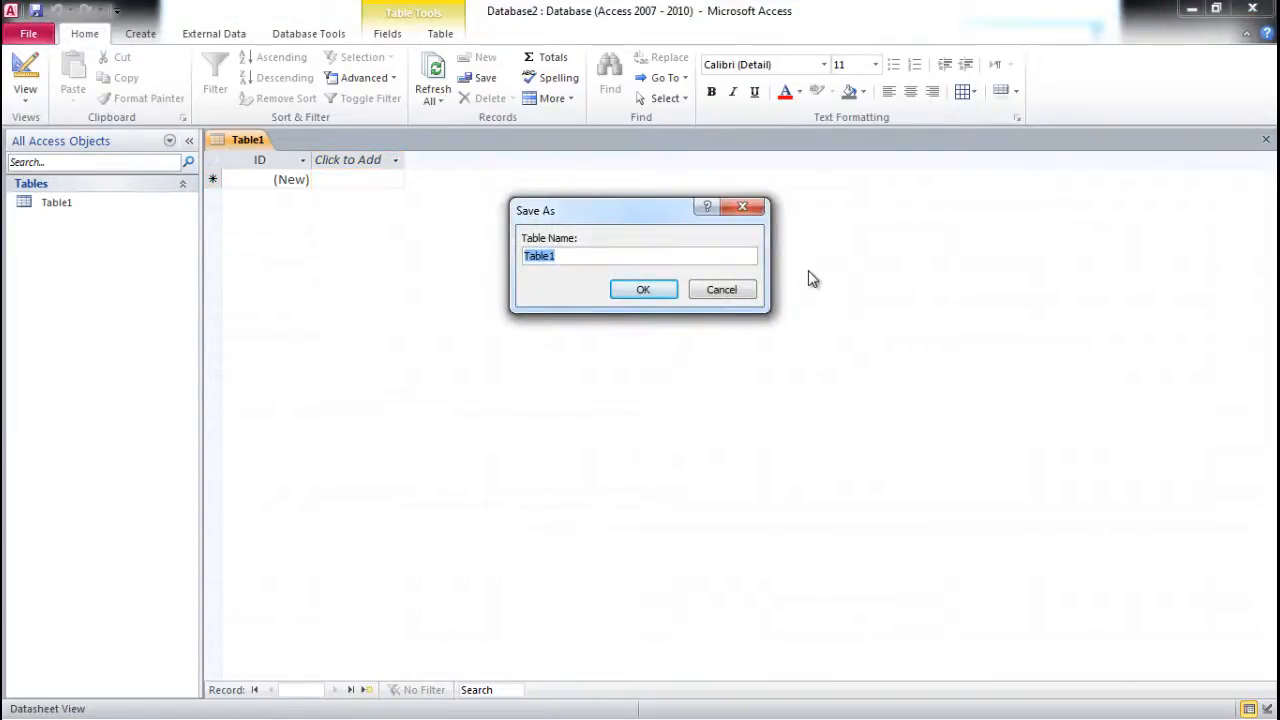
left_click_drag(598, 211, 556, 222)
left_click_drag(514, 270, 451, 268)
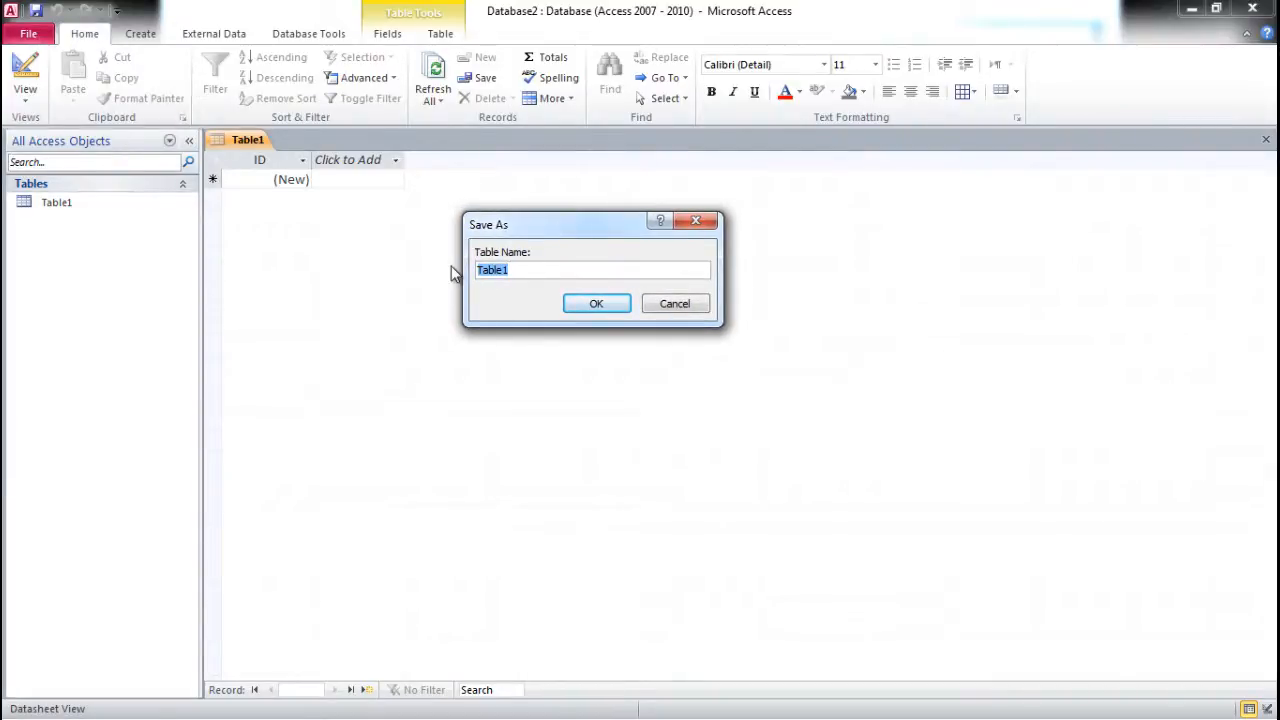
type("Orders")
left_click(621, 306)
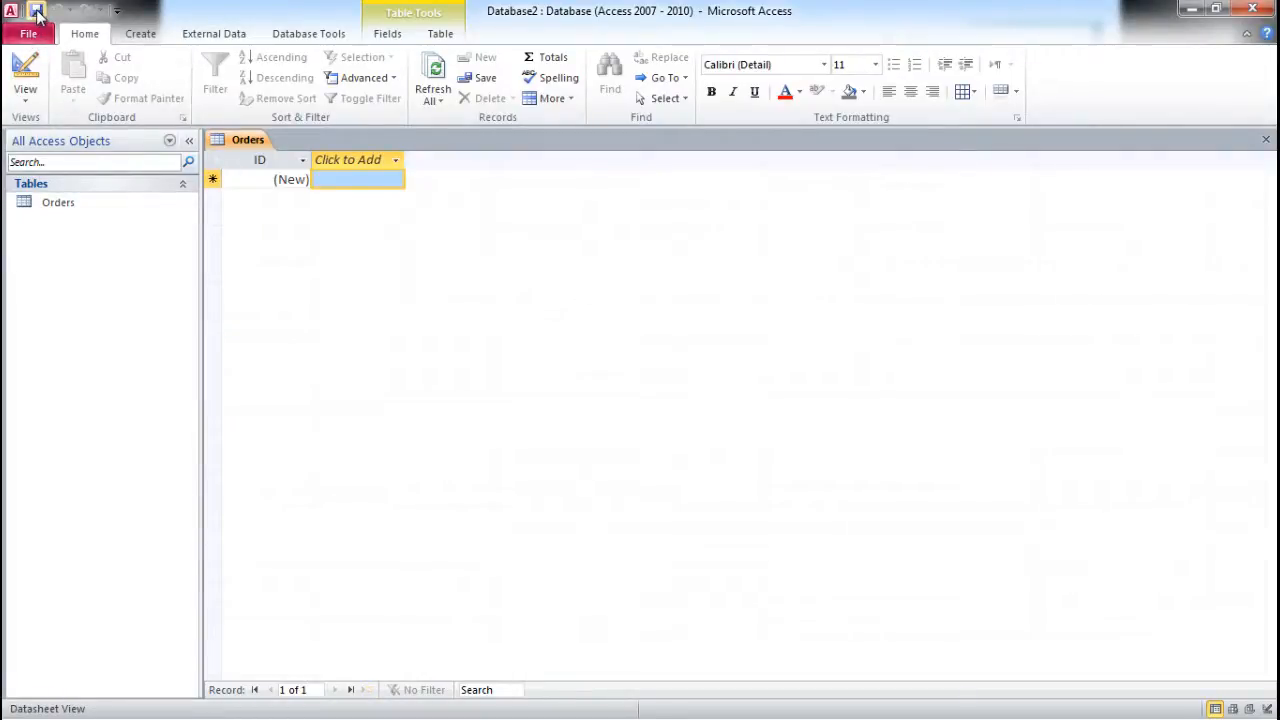
Save the database under the name Access 2010 overview.accdb in the 01 - Temp library, closing all open objects
left_click(36, 36)
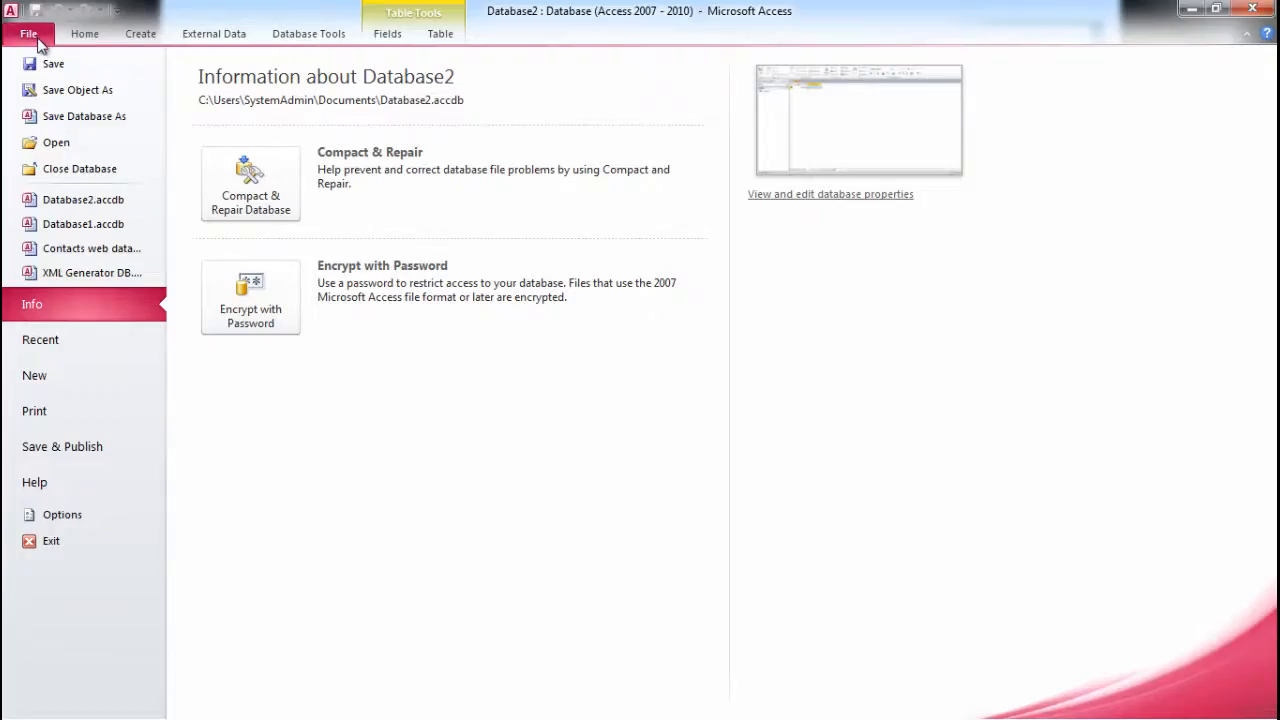
left_click(96, 117)
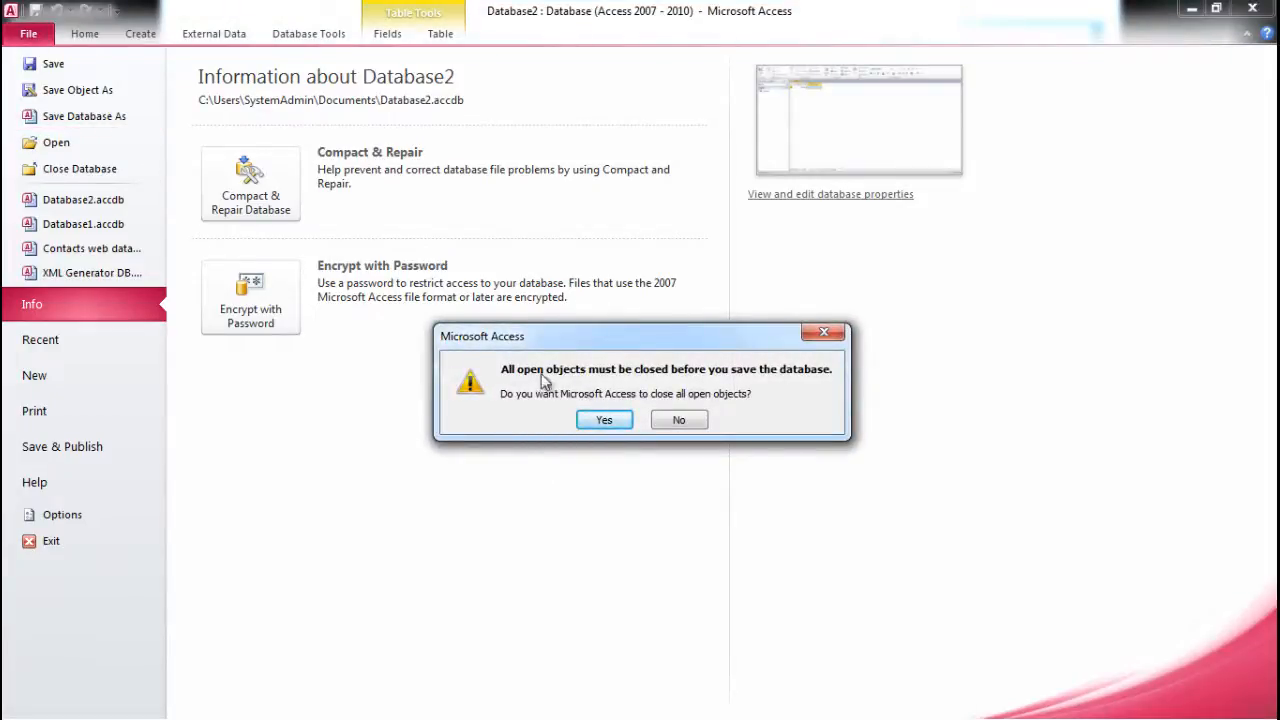
left_click(605, 420)
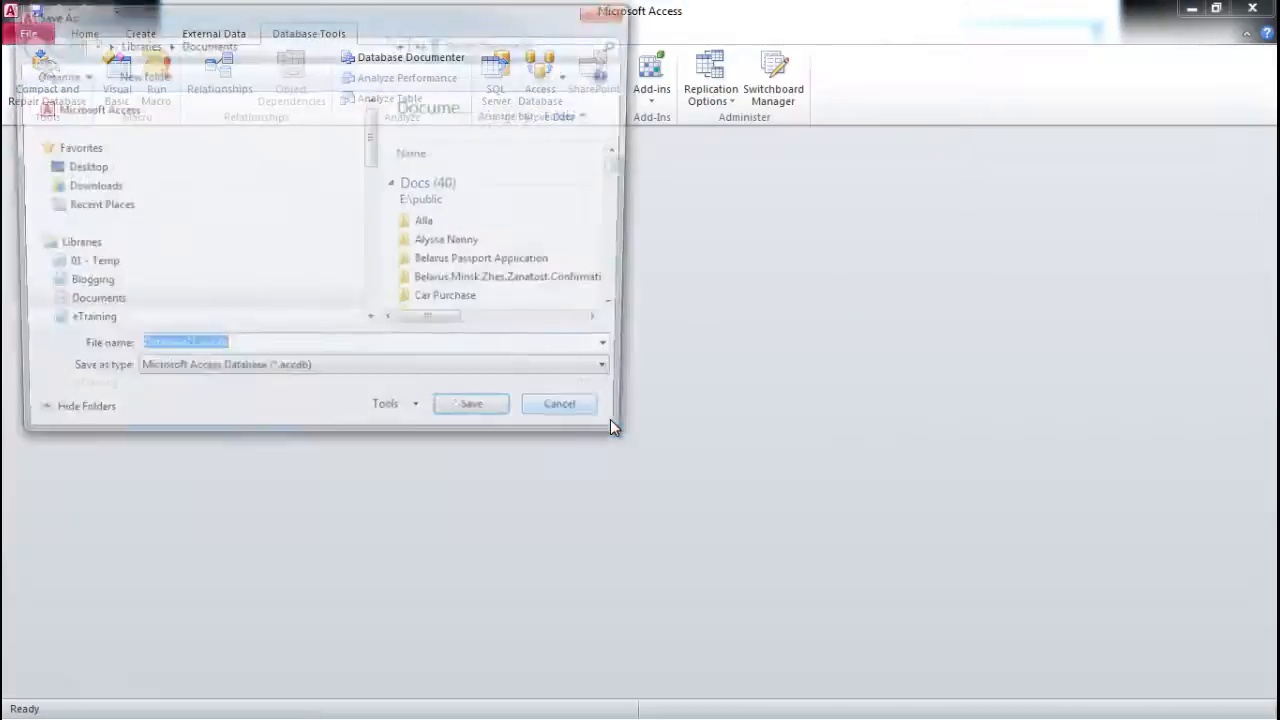
left_click(90, 268)
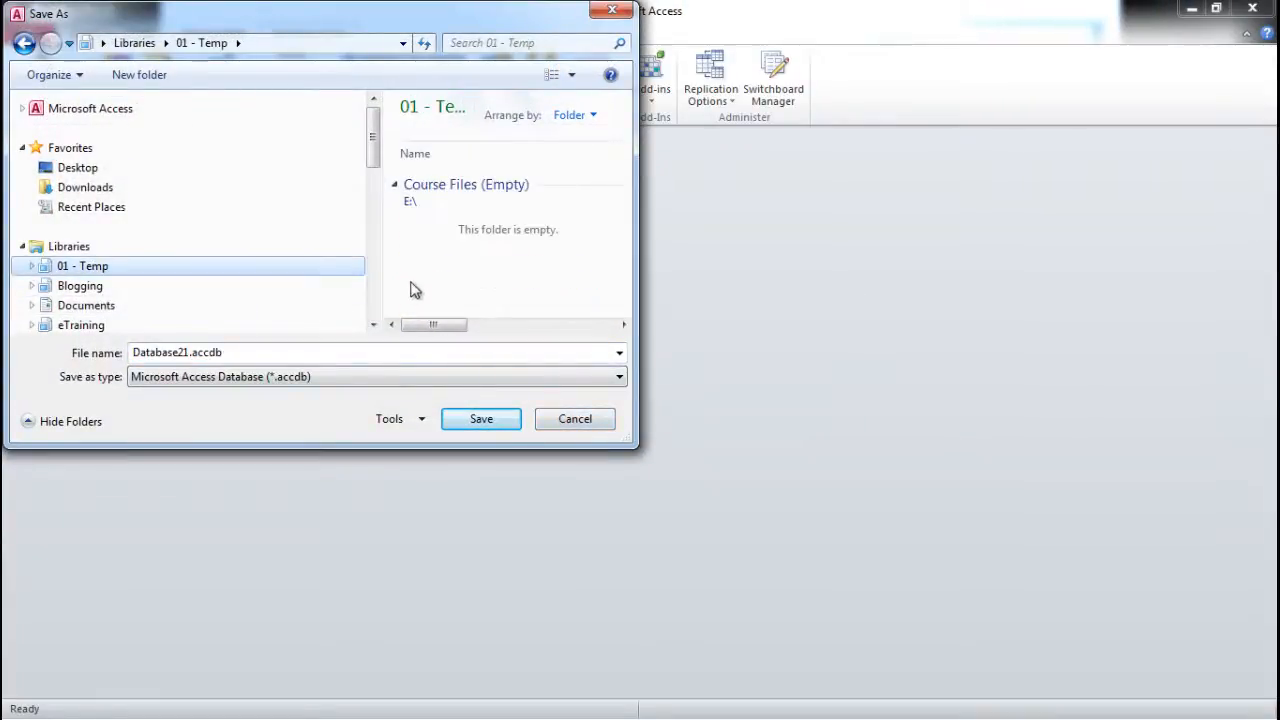
left_click(191, 352)
left_click_drag(191, 352, 80, 355)
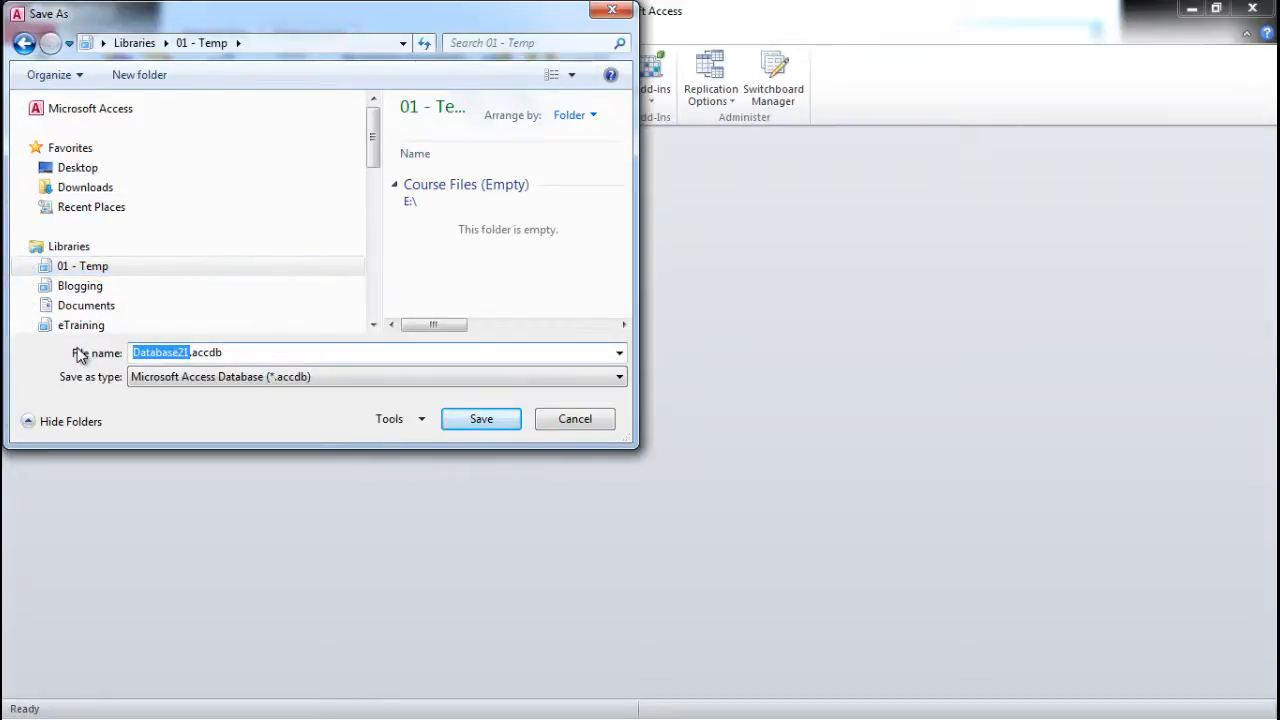
type("Access ")
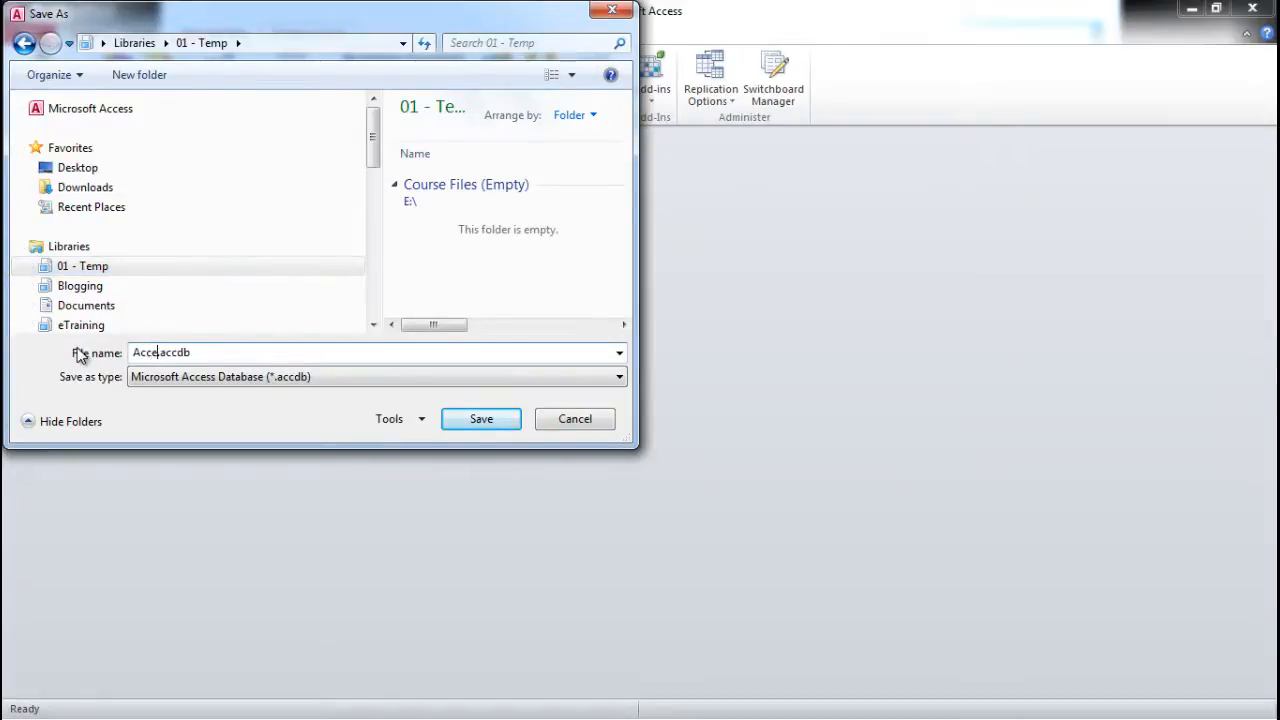
type("2010 overview")
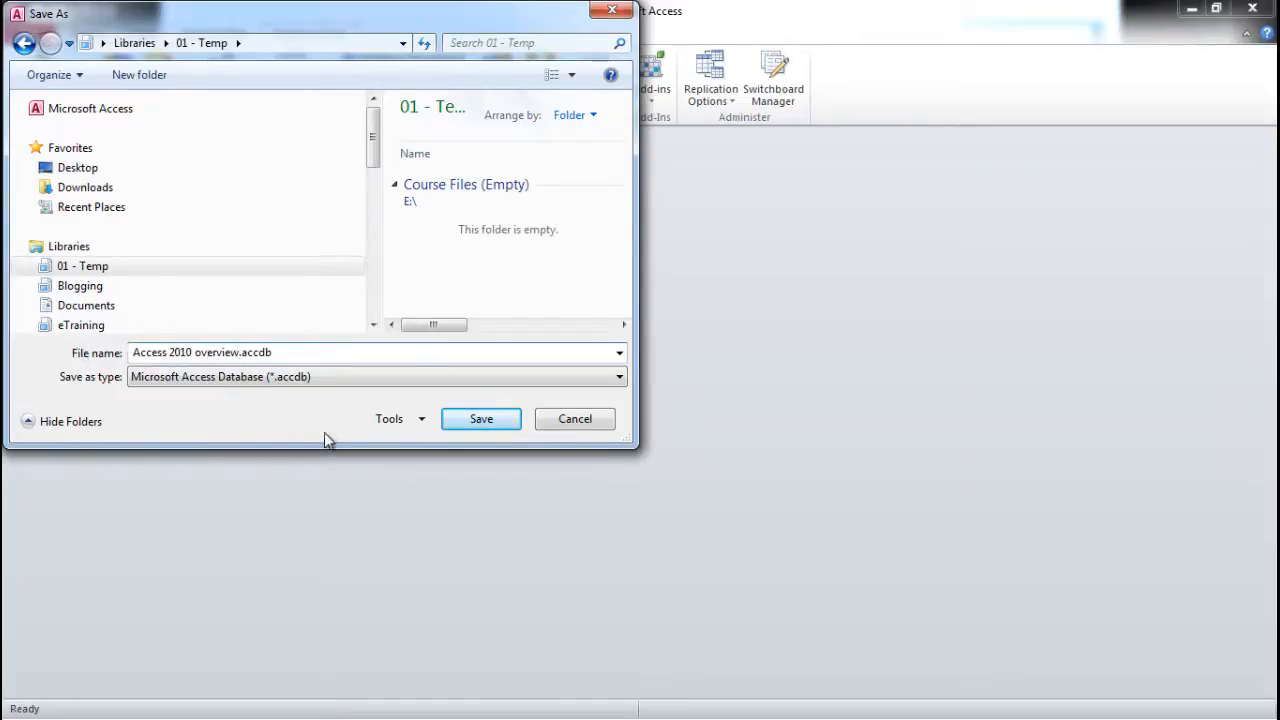
left_click(489, 424)
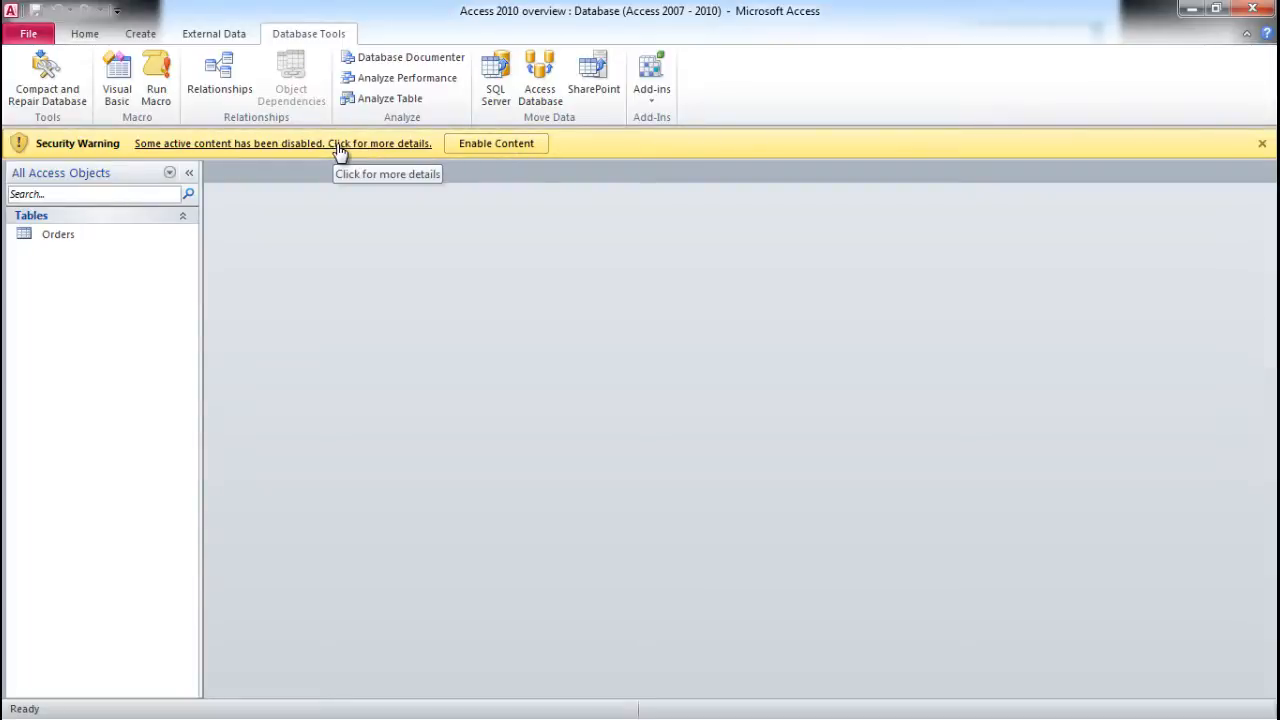
Enable the database's disabled active content and display the Clipboard task pane
left_click(506, 145)
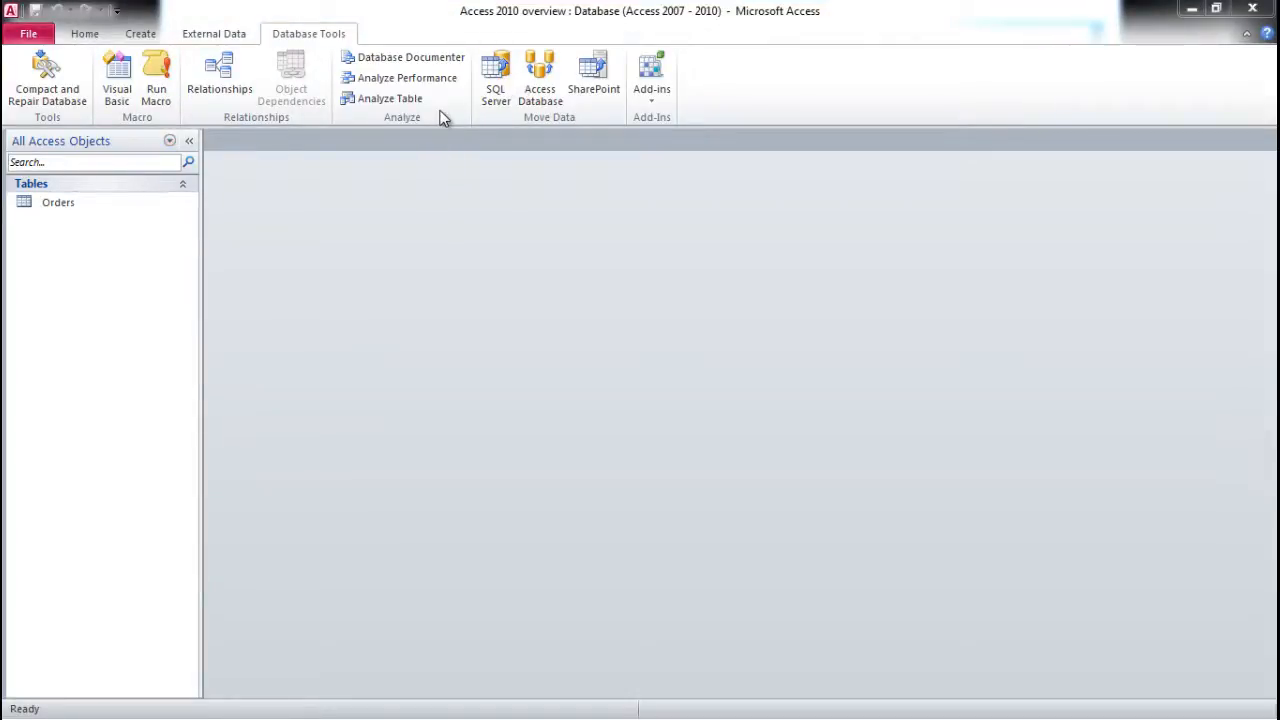
left_click(100, 34)
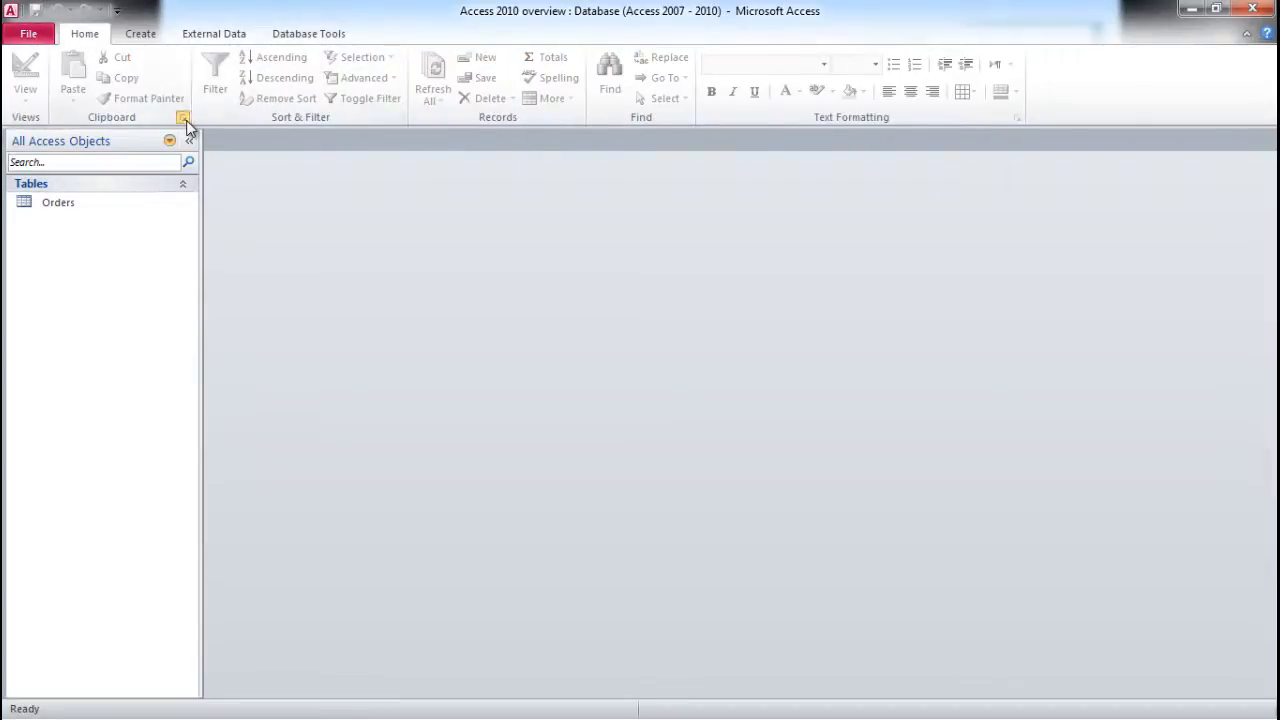
left_click(183, 118)
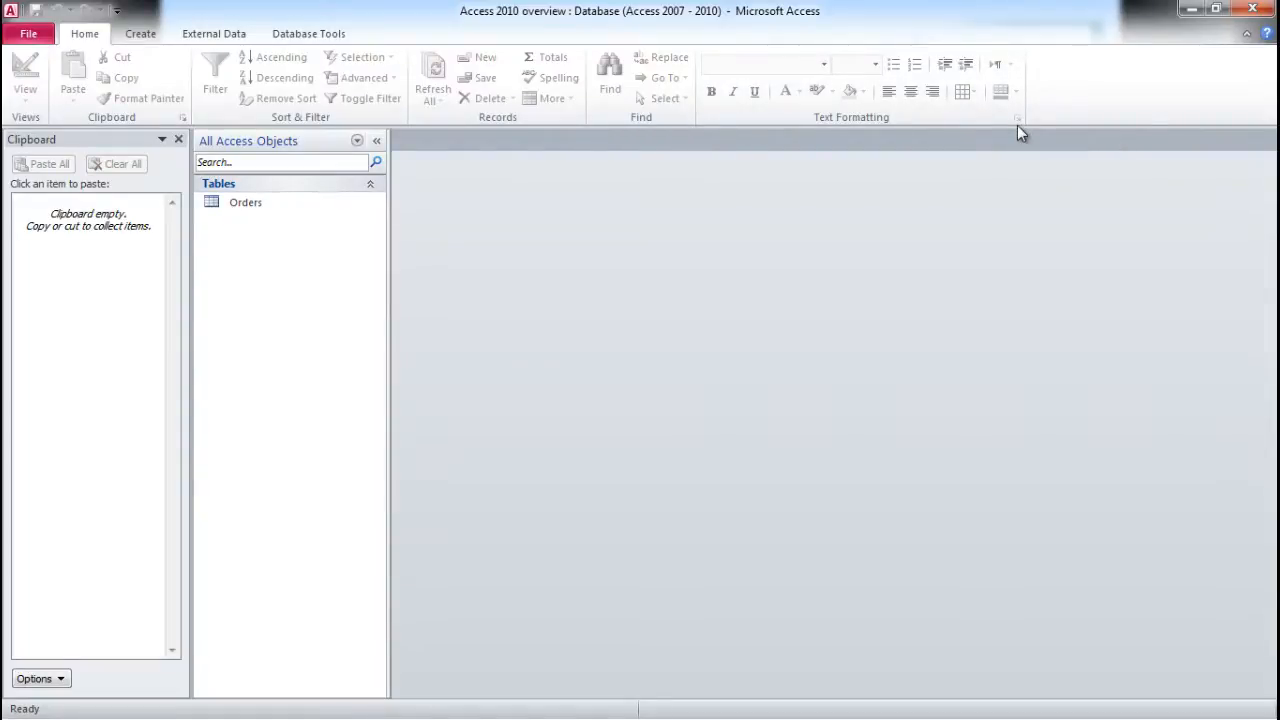
Open the Orders table and add a Text field named Quantity
double_click(248, 204)
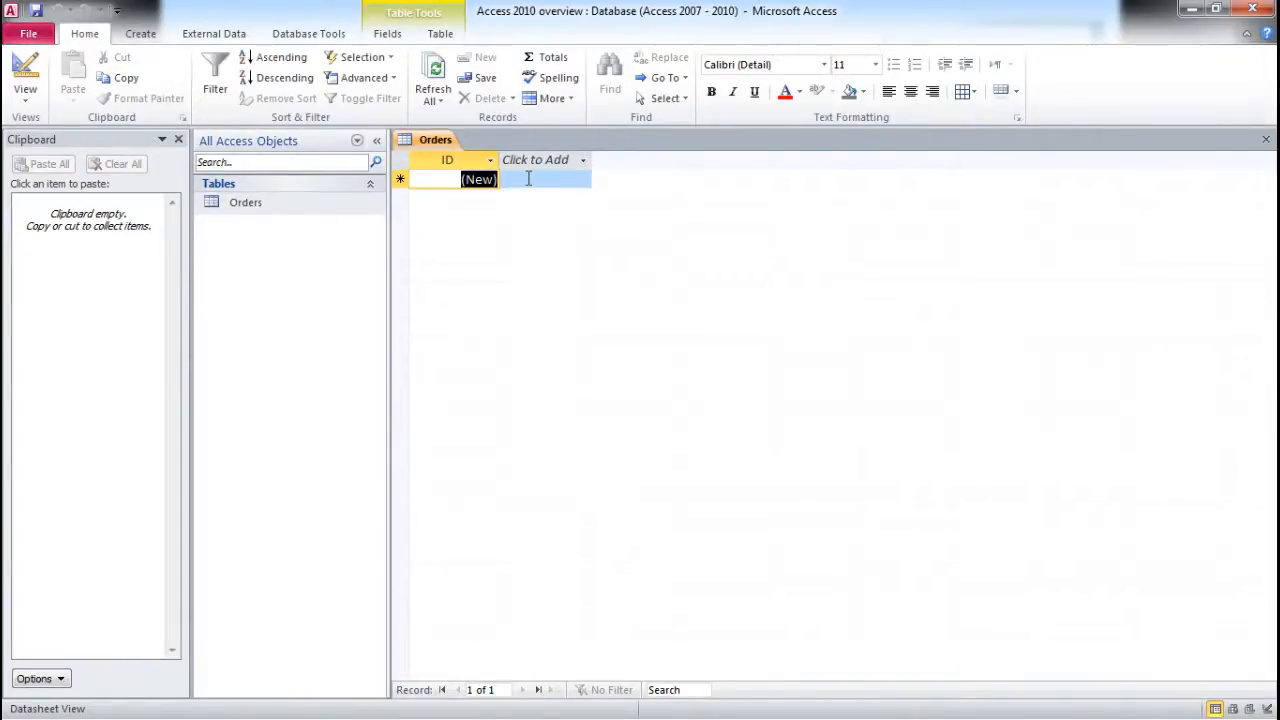
left_click(560, 160)
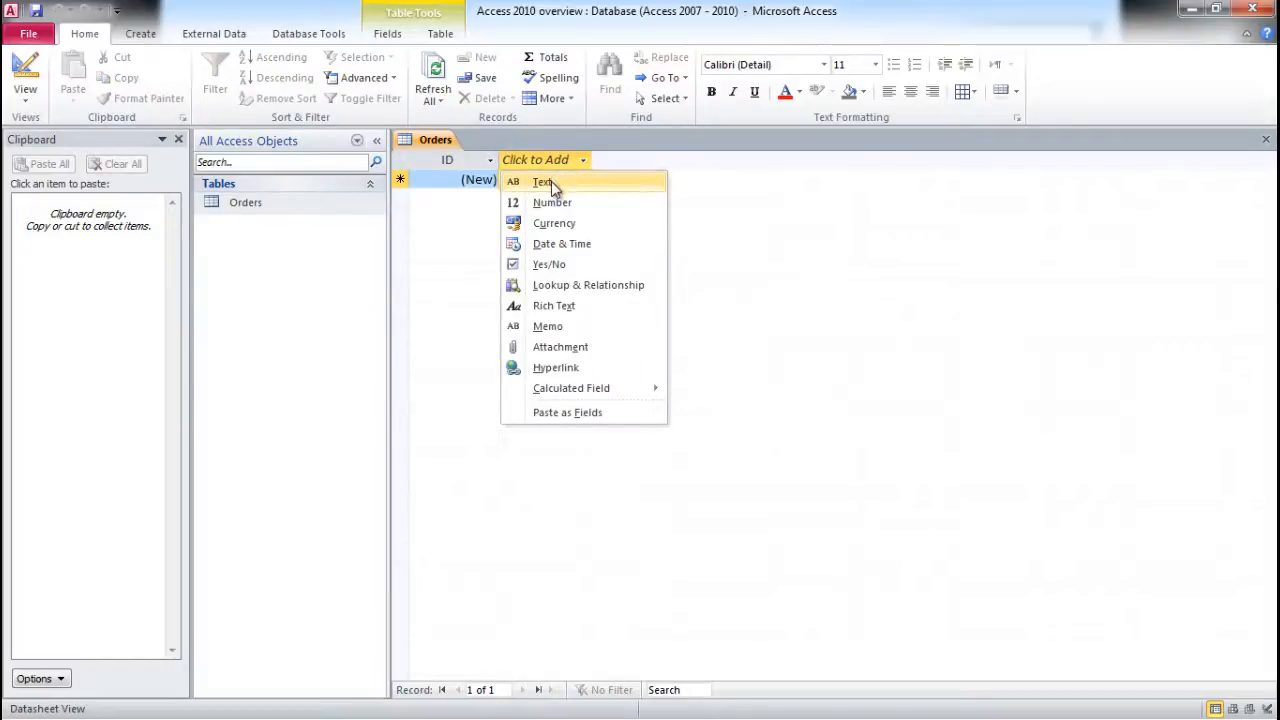
left_click(551, 184)
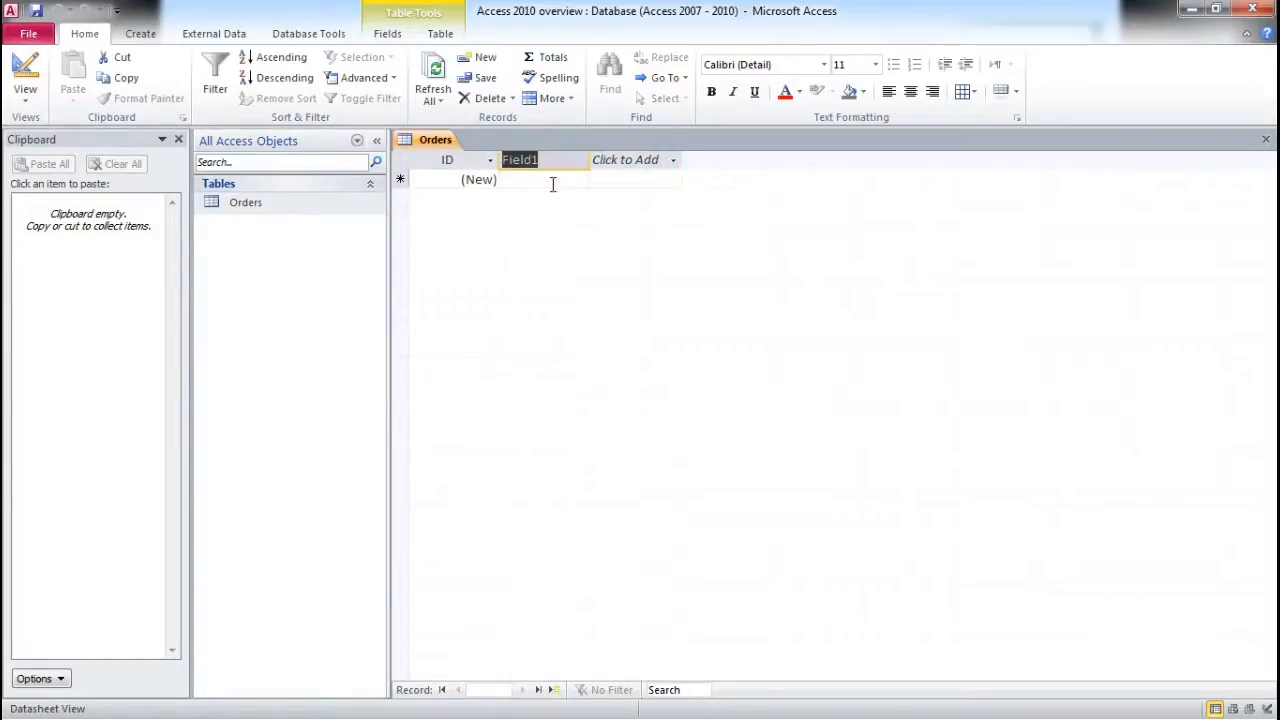
type("Quantity")
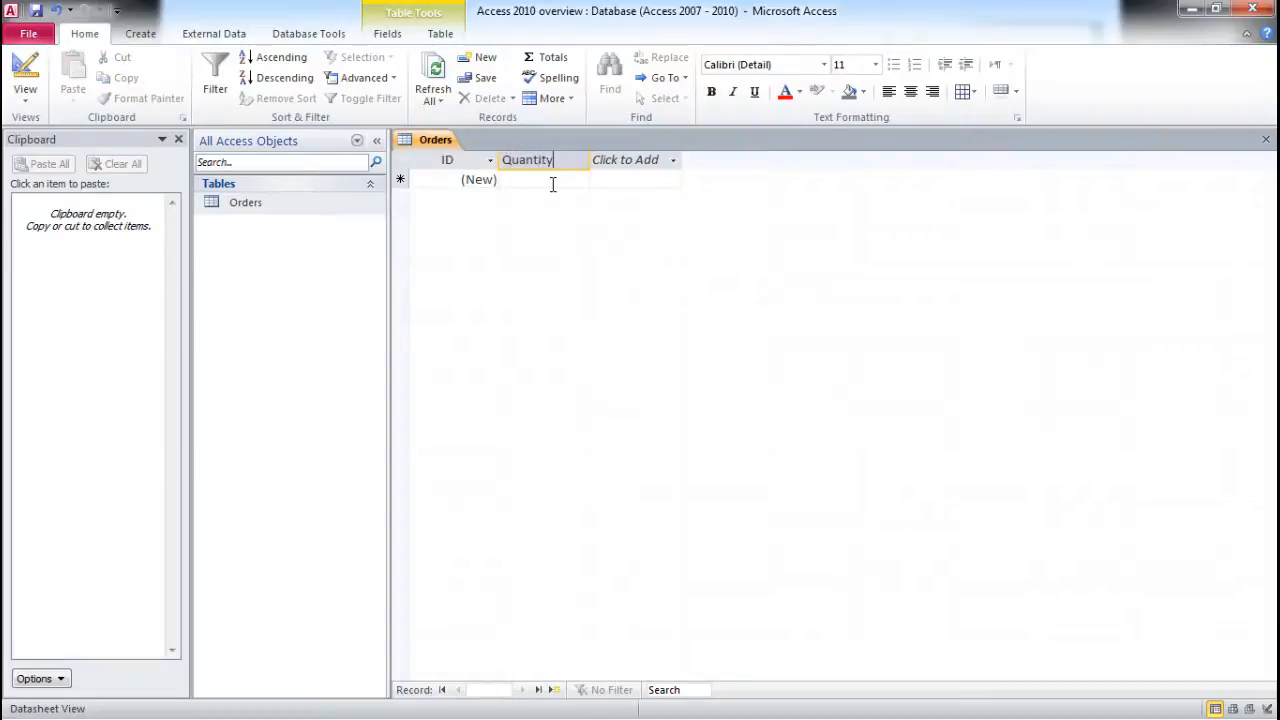
Add a second Text field named Ordered items after the Quantity field
left_click(626, 163)
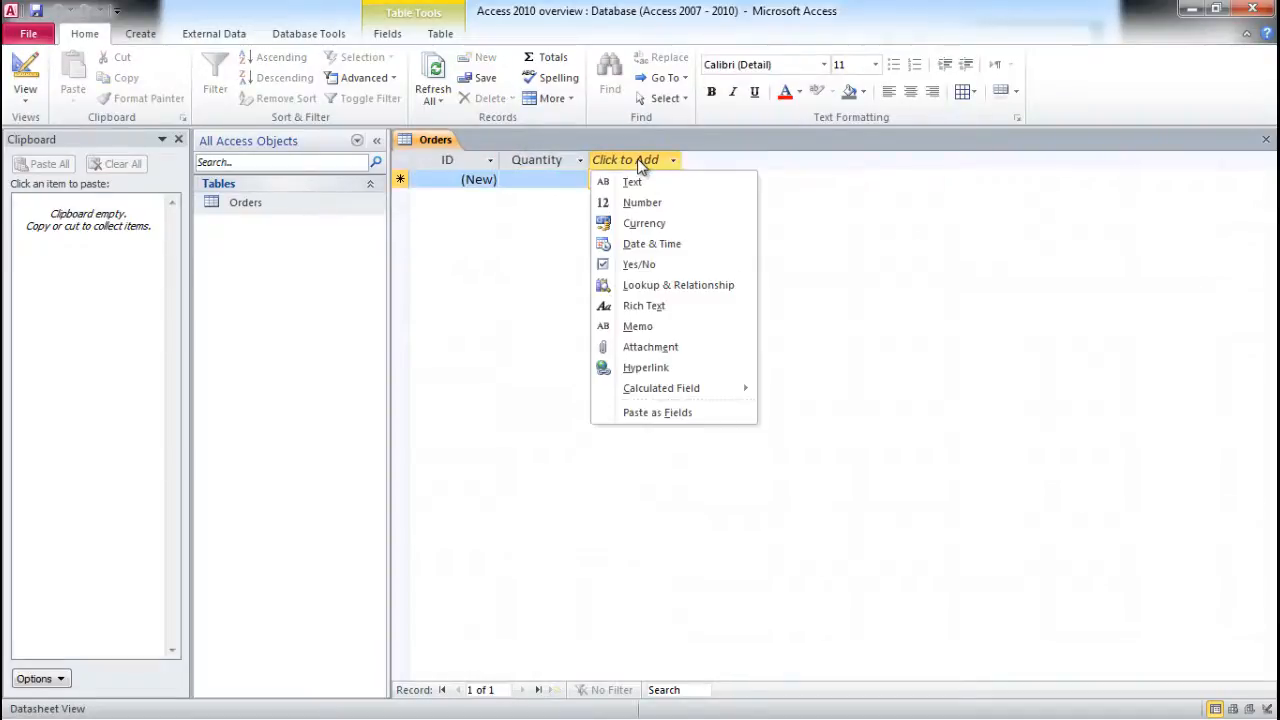
left_click(638, 182)
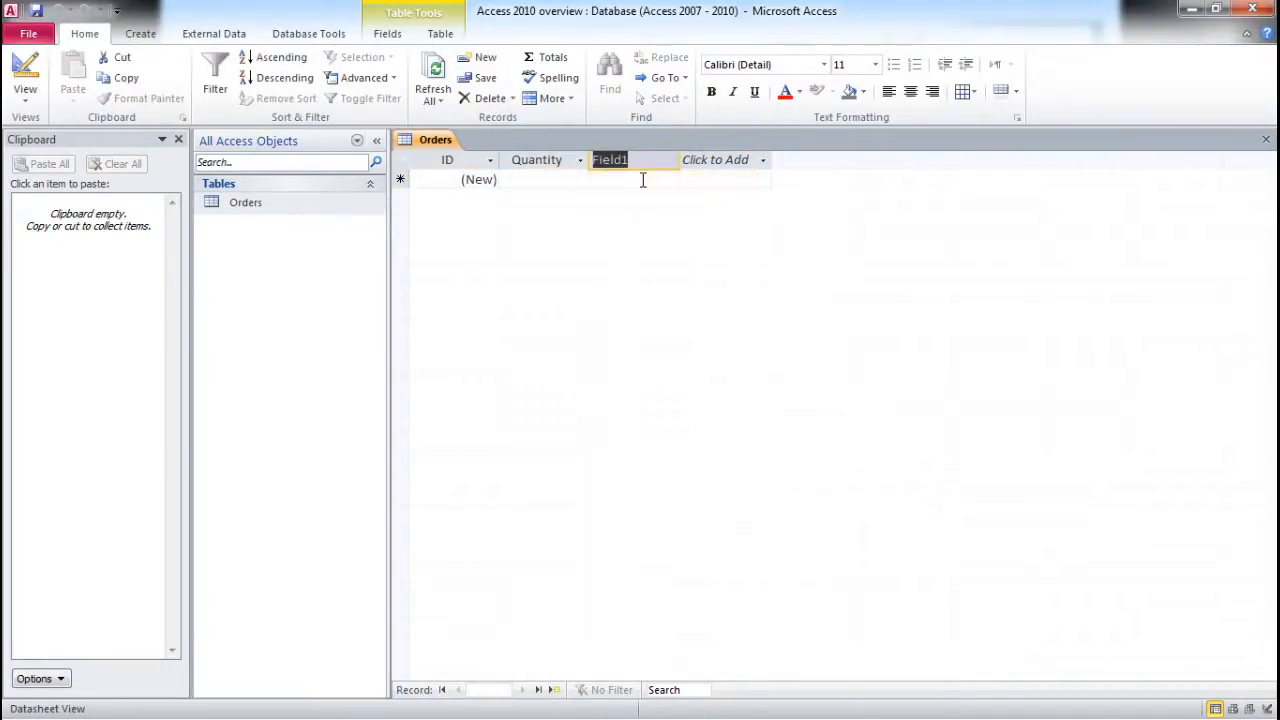
type("Ordered i")
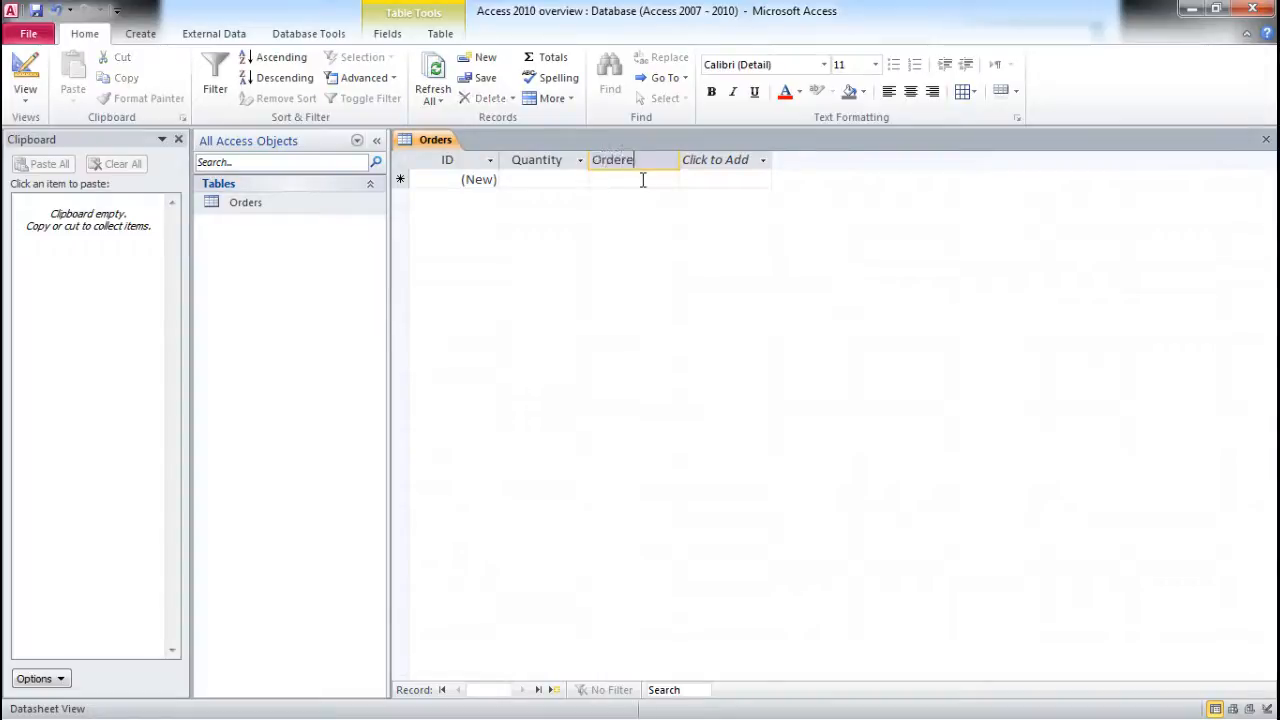
type("tems")
left_click(650, 181)
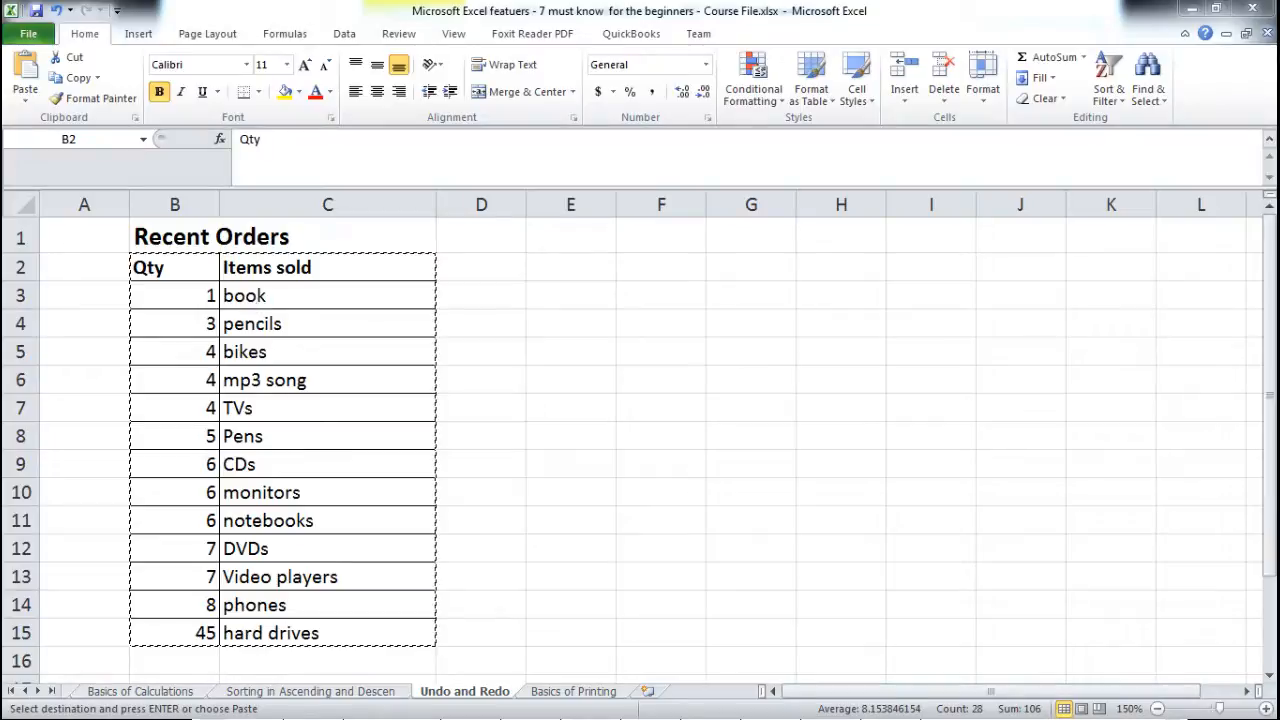
Switch back to Access and enter the first order record with quantity 1 and item Books
key("alt+Tab")
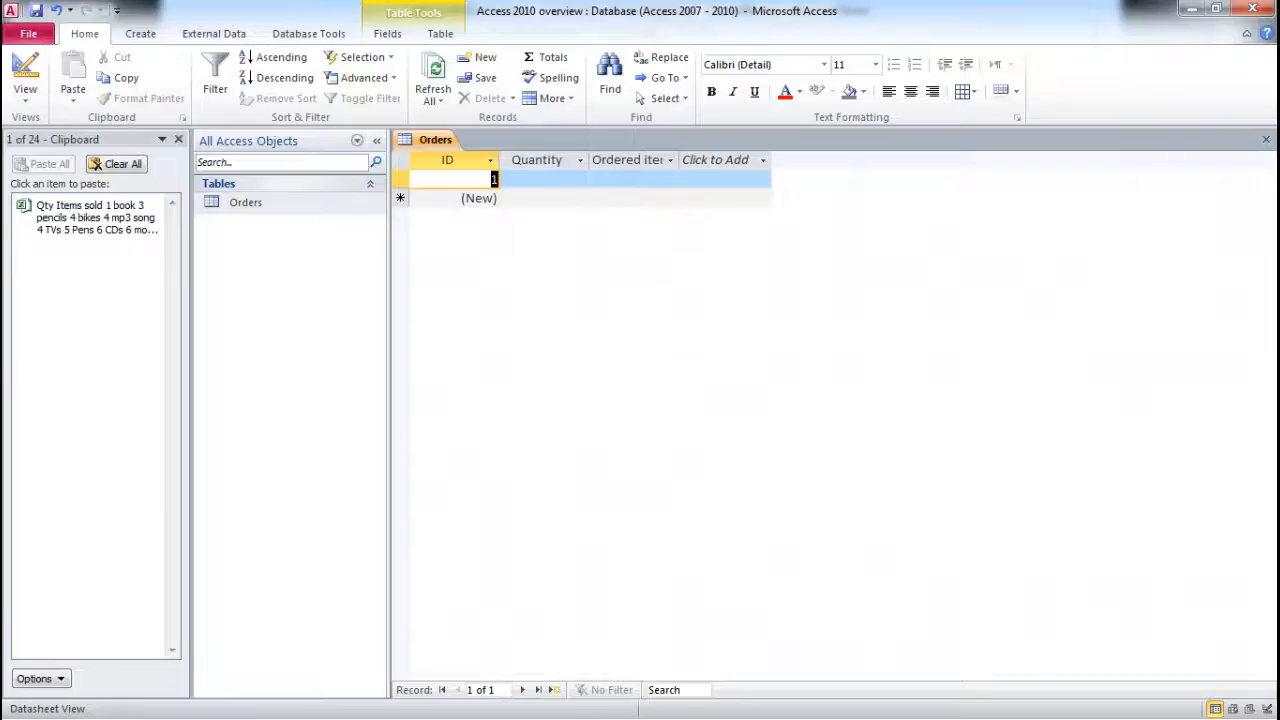
left_click(528, 183)
type("1")
left_click(653, 181)
type("Books")
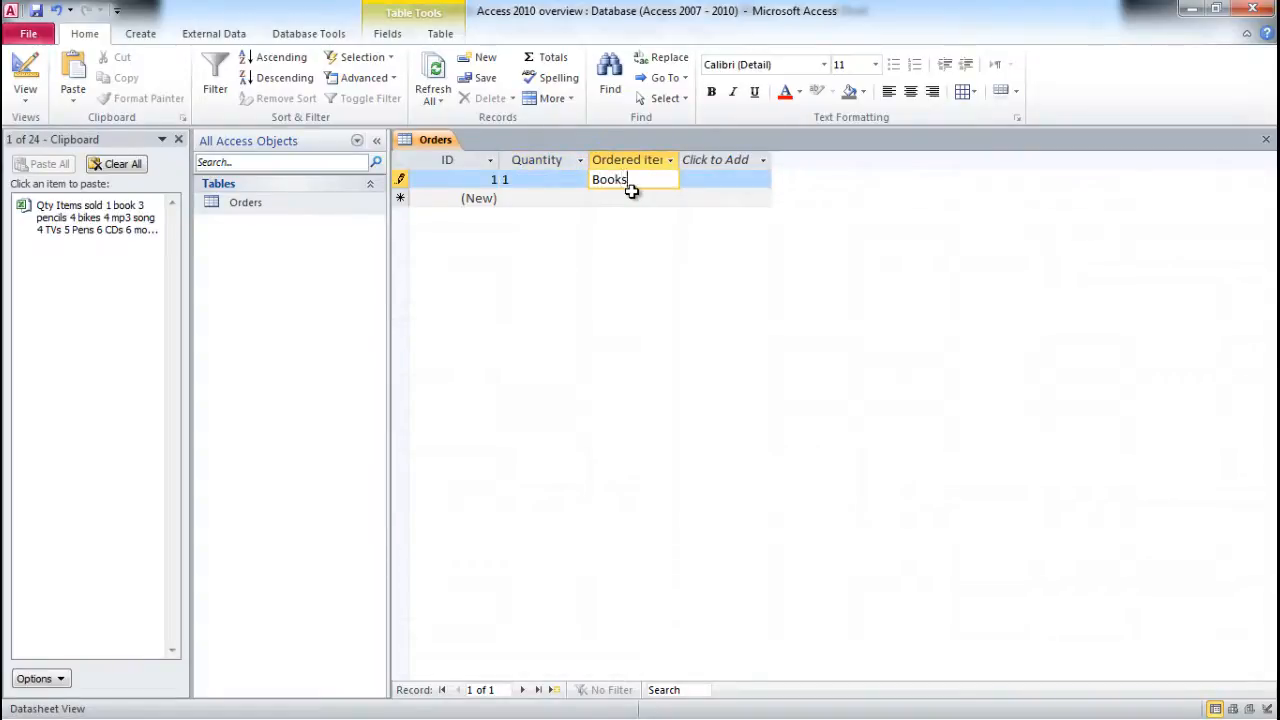
Widen the Ordered items column to fit its full heading
double_click(680, 160)
left_click(718, 160)
key("Escape")
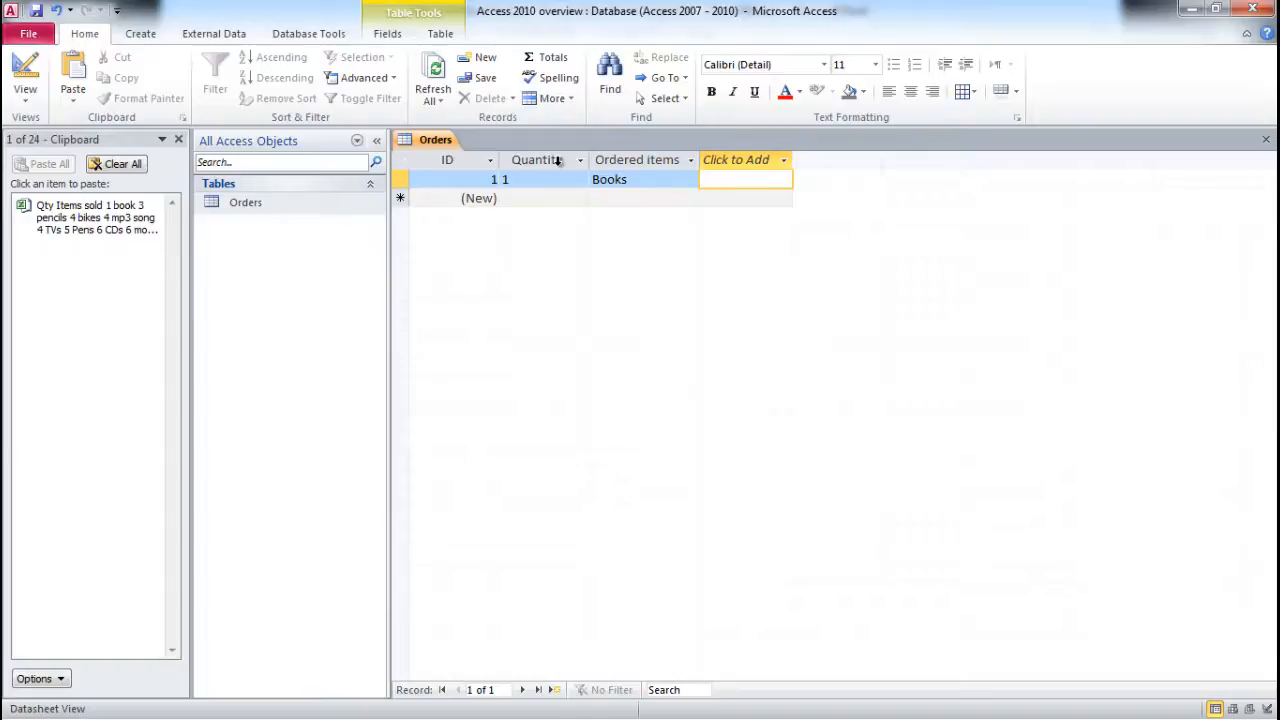
Compare the Quantity and Ordered items columns with the Recent Orders list in Excel, and return to Access
left_click(557, 161)
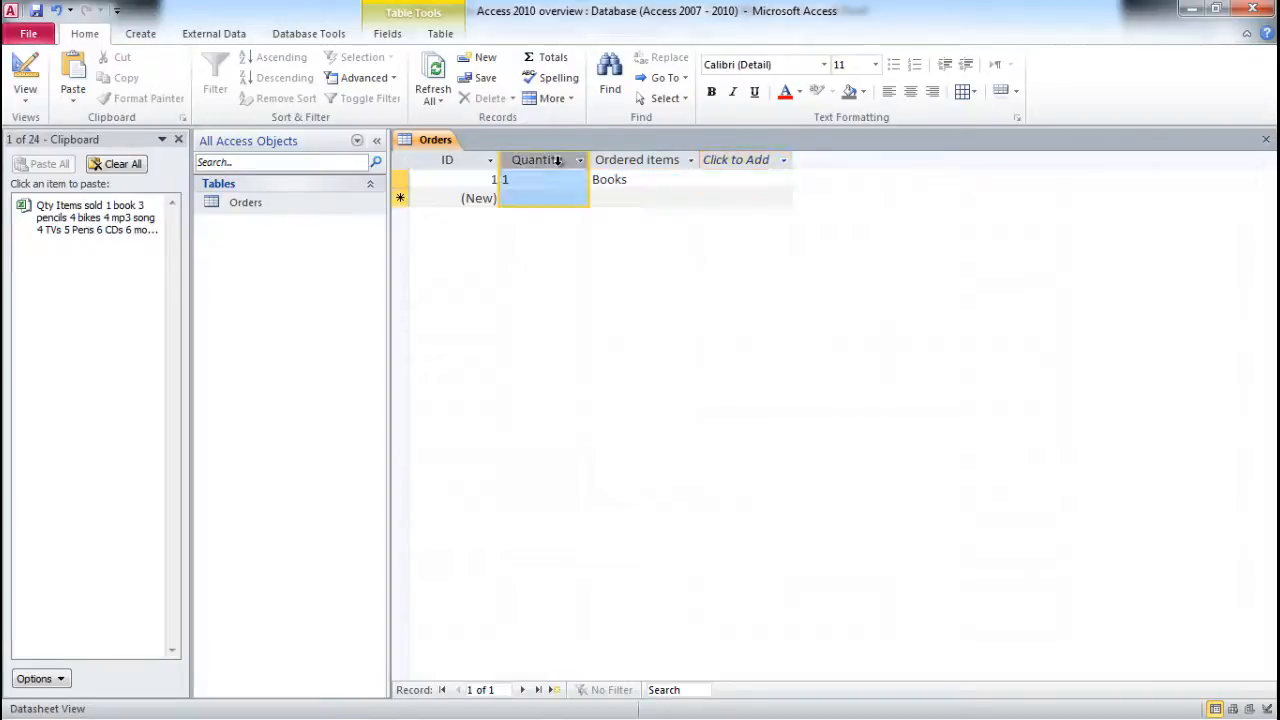
left_click(640, 163)
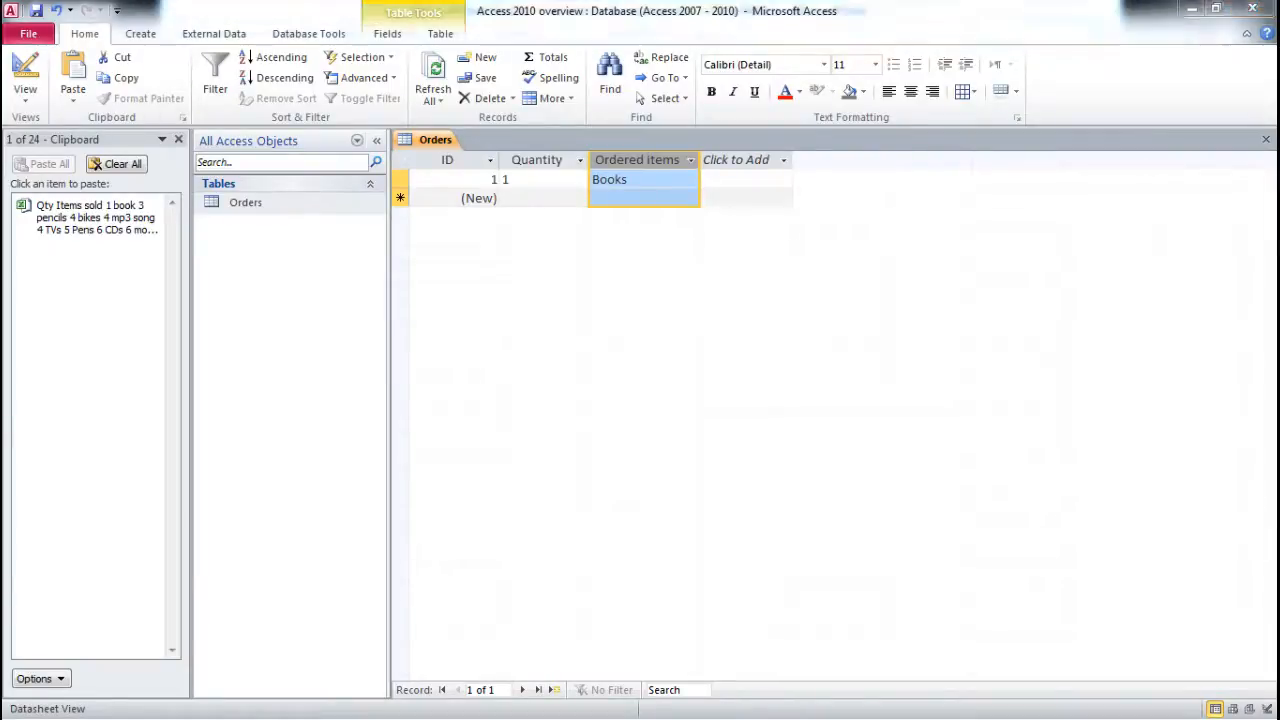
key("alt+Tab")
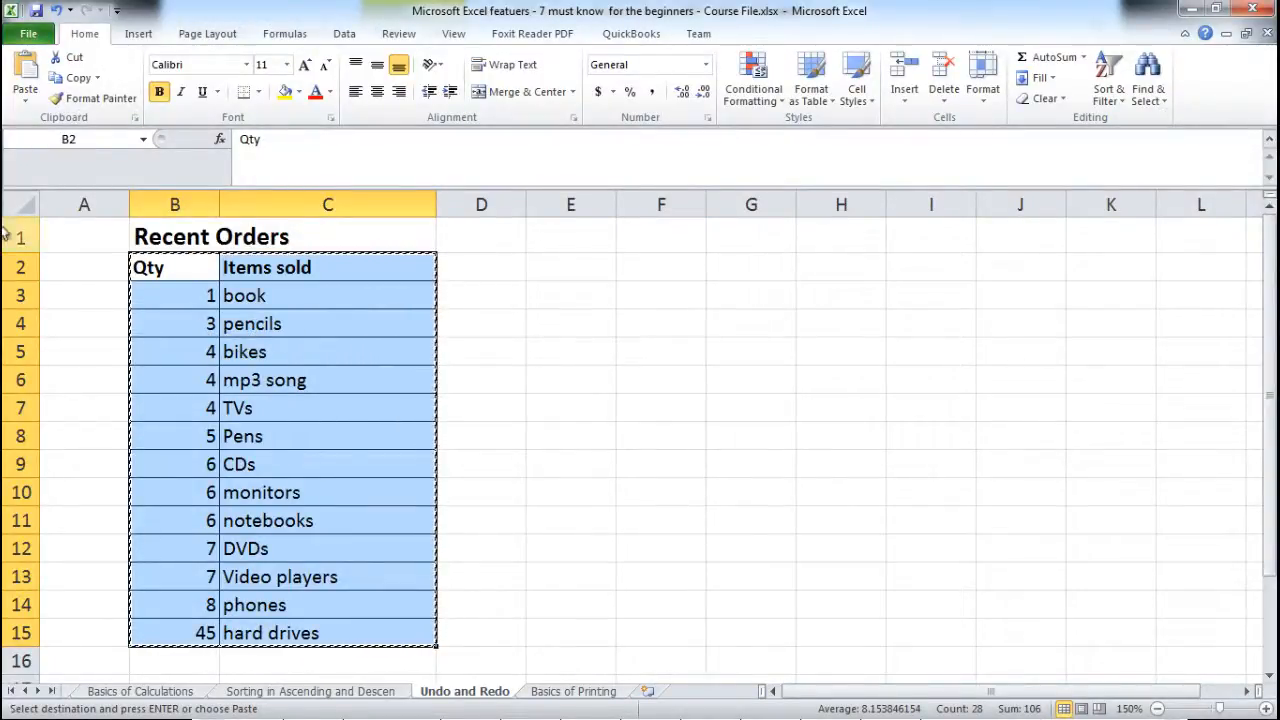
key("alt+Tab")
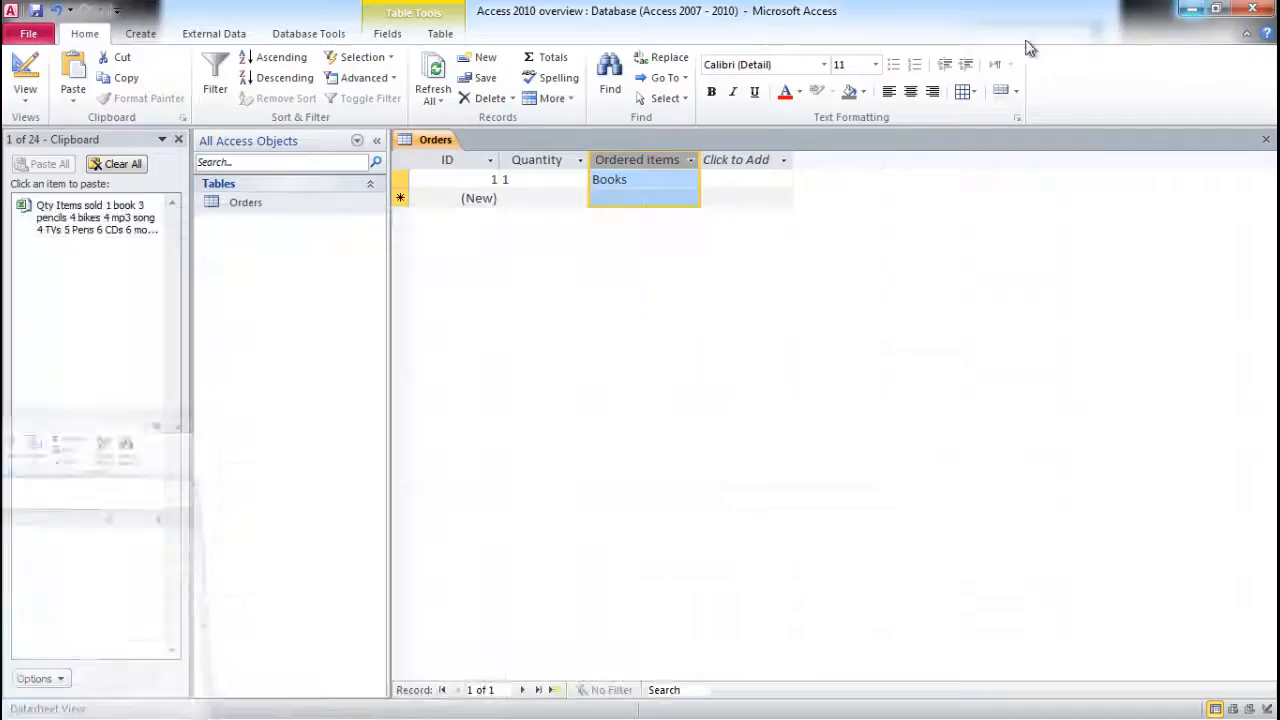
Enter the second order record with quantity 3 and item Pencils
left_click(524, 191)
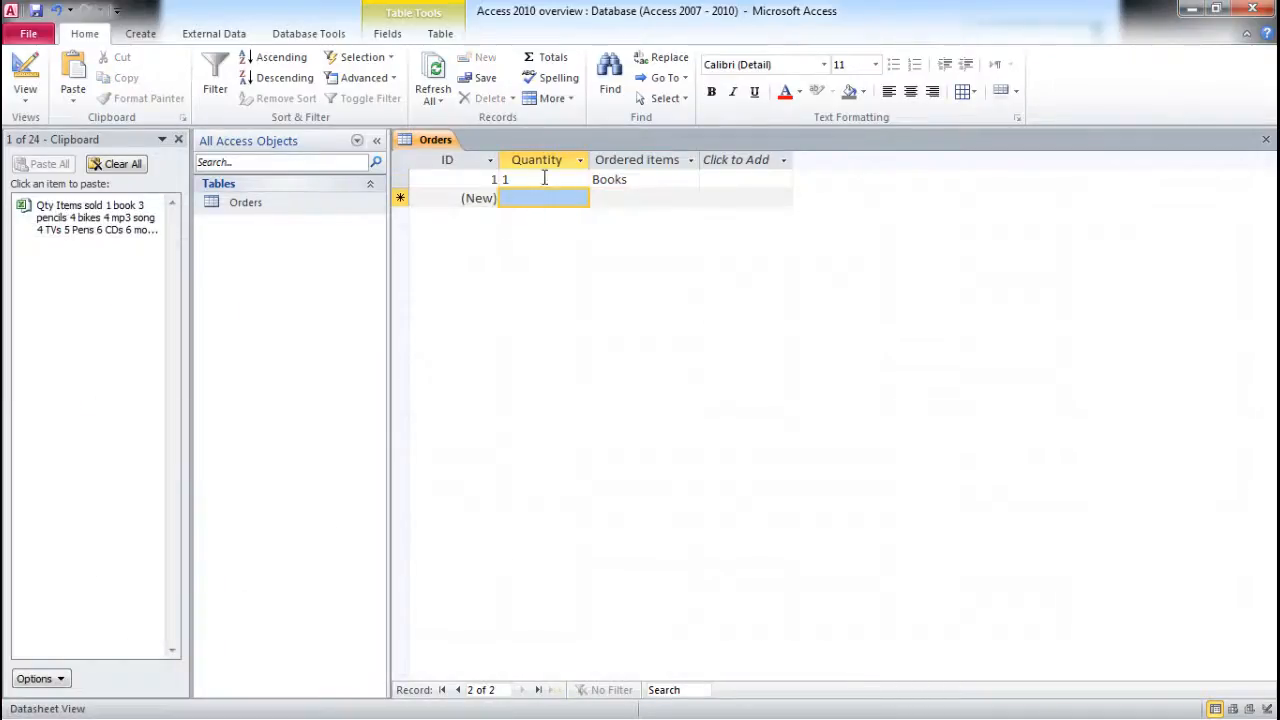
type("3")
left_click(628, 195)
type("O")
key("BackSpace")
type("Pencils")
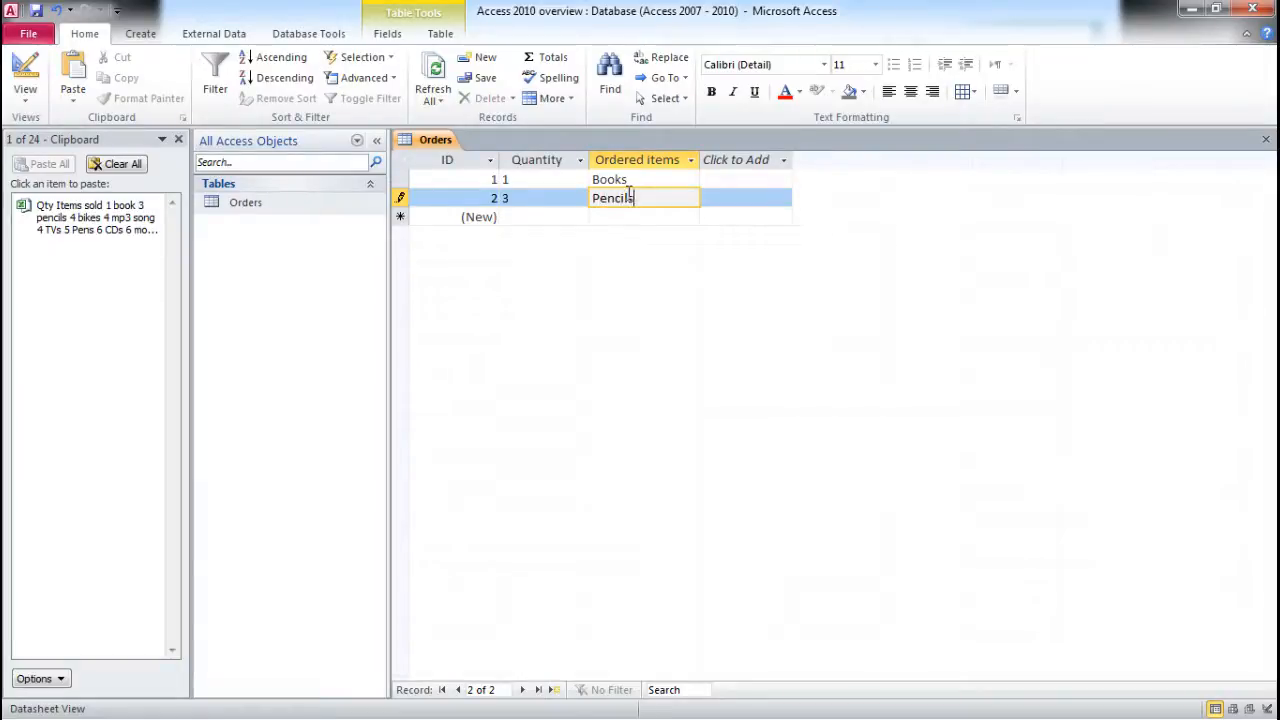
Enter the third order record with quantity 4 and item Bikes
left_click(569, 223)
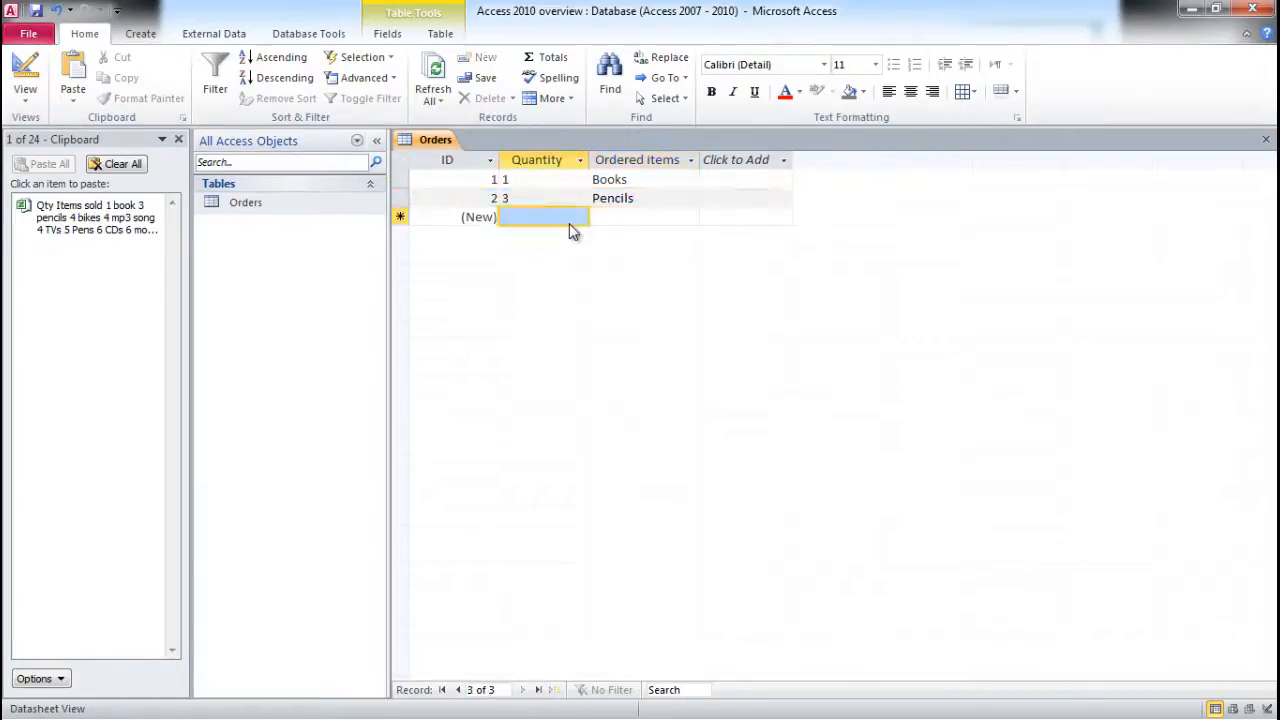
type("4")
key("Tab")
type("Bikes")
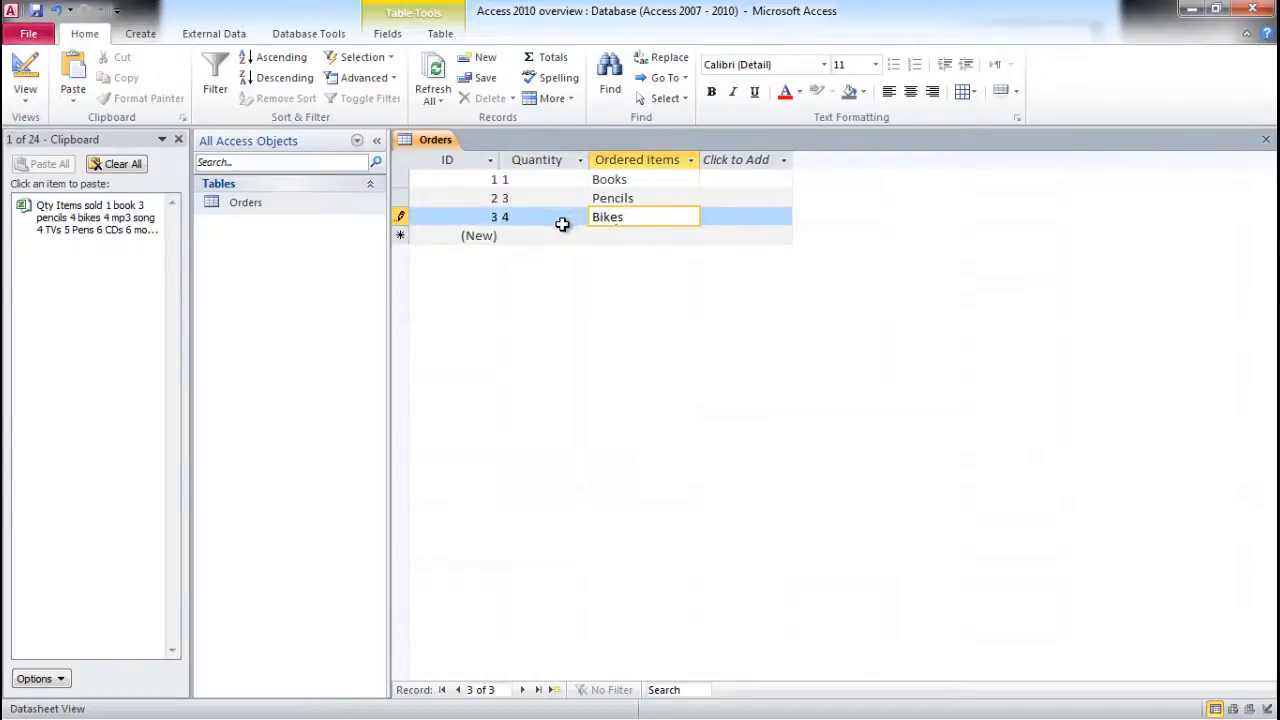
left_click(568, 236)
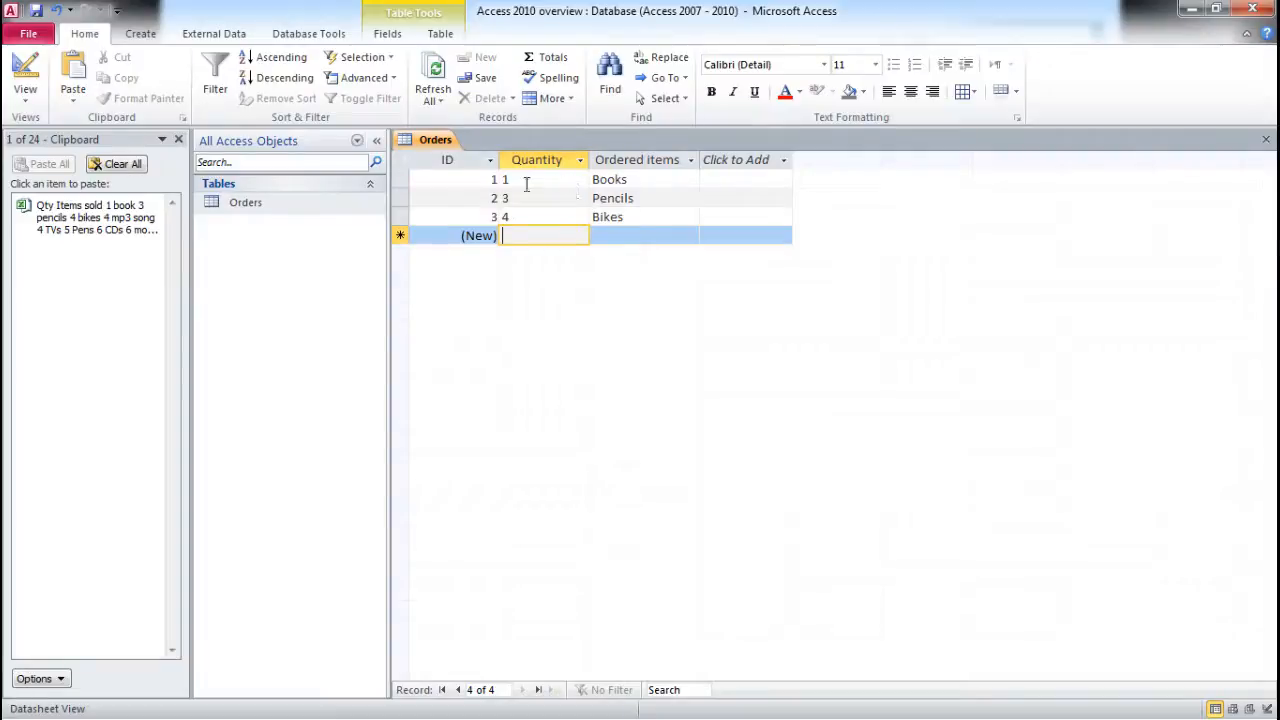
Narrow the ID column of the Orders table
left_click(476, 175)
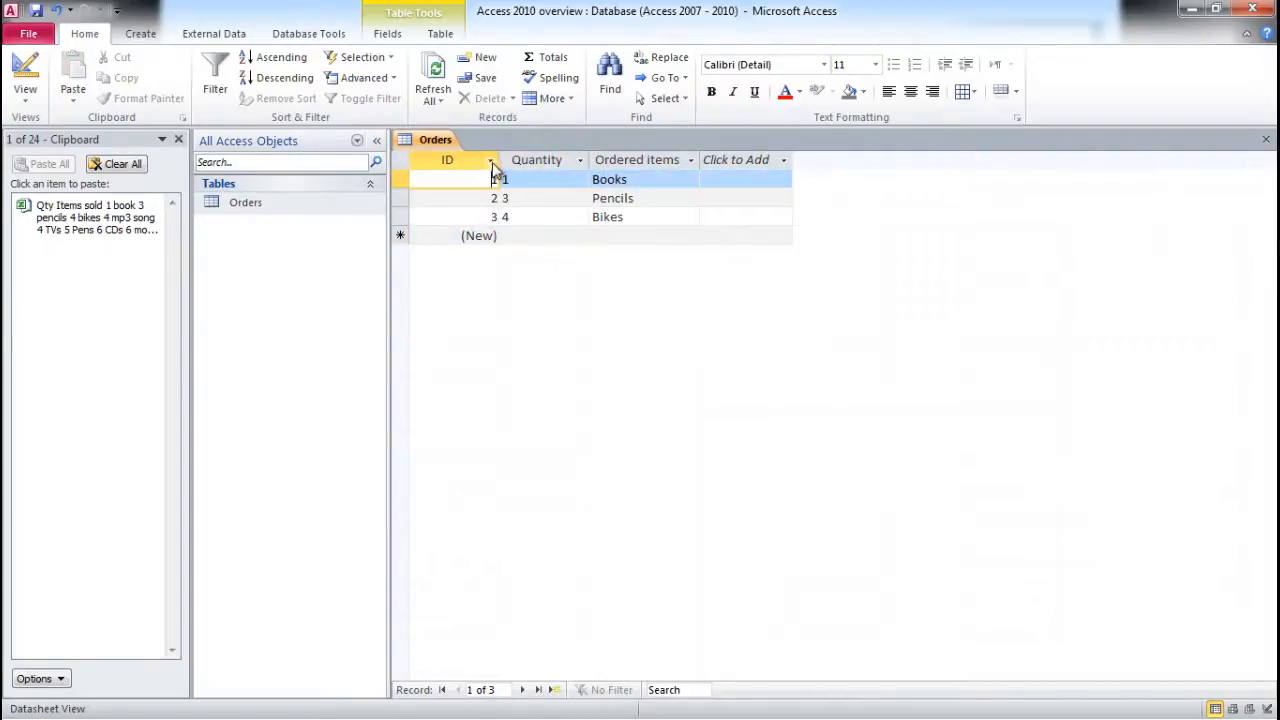
left_click_drag(500, 161, 464, 161)
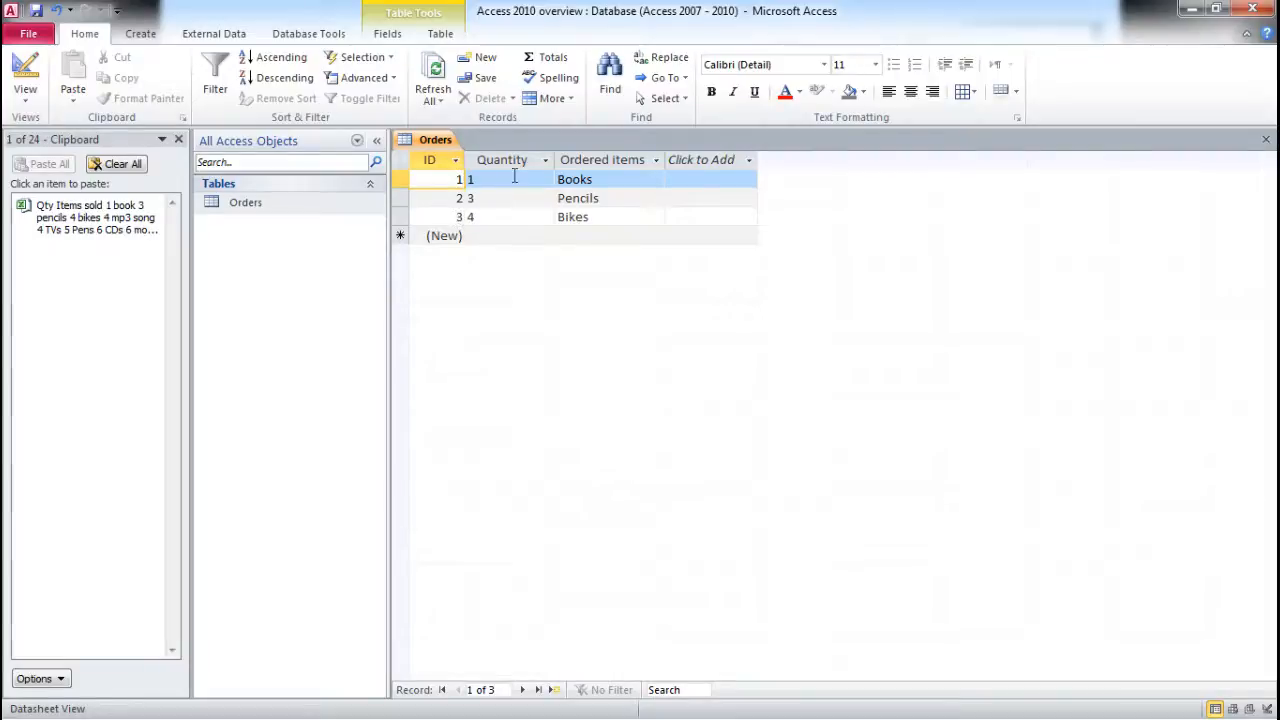
left_click_drag(512, 160, 593, 160)
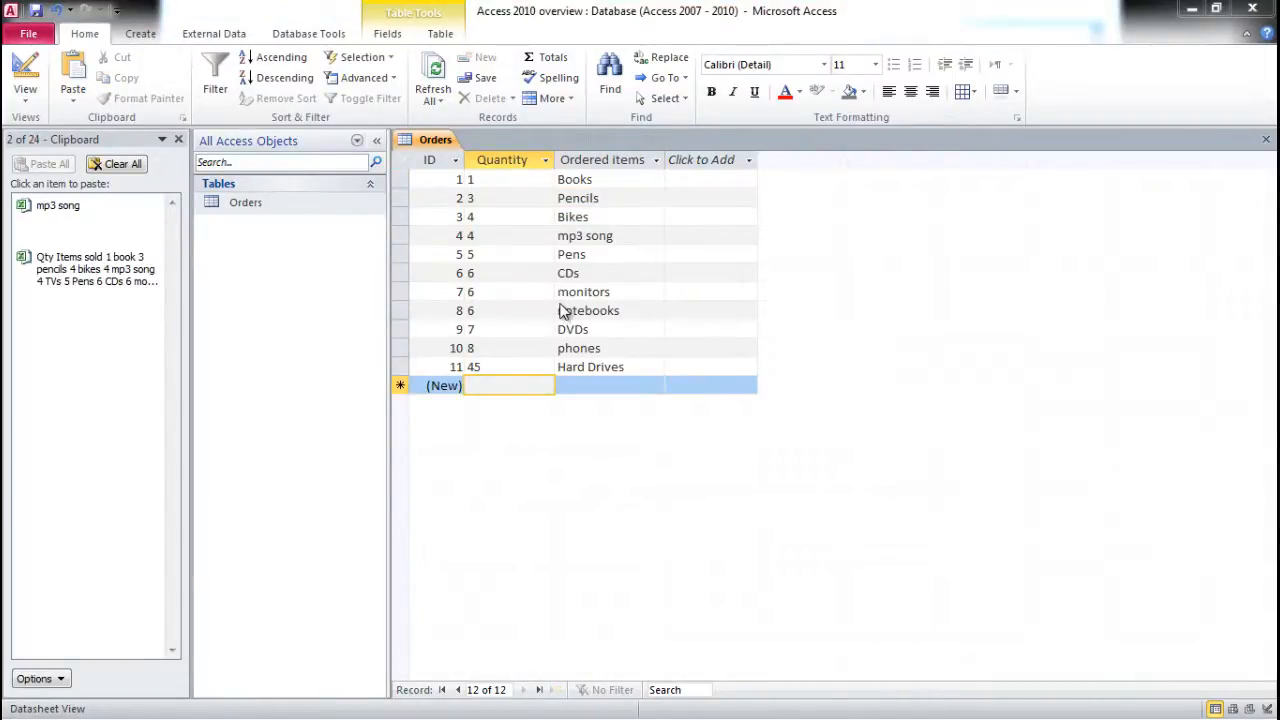
Bring up the Recent Orders sheet in Excel, leave cell editing, and move the window aside to uncover the Access Orders table
left_click_drag(2, 206, 838, 253)
left_click_drag(760, 243, 775, 12)
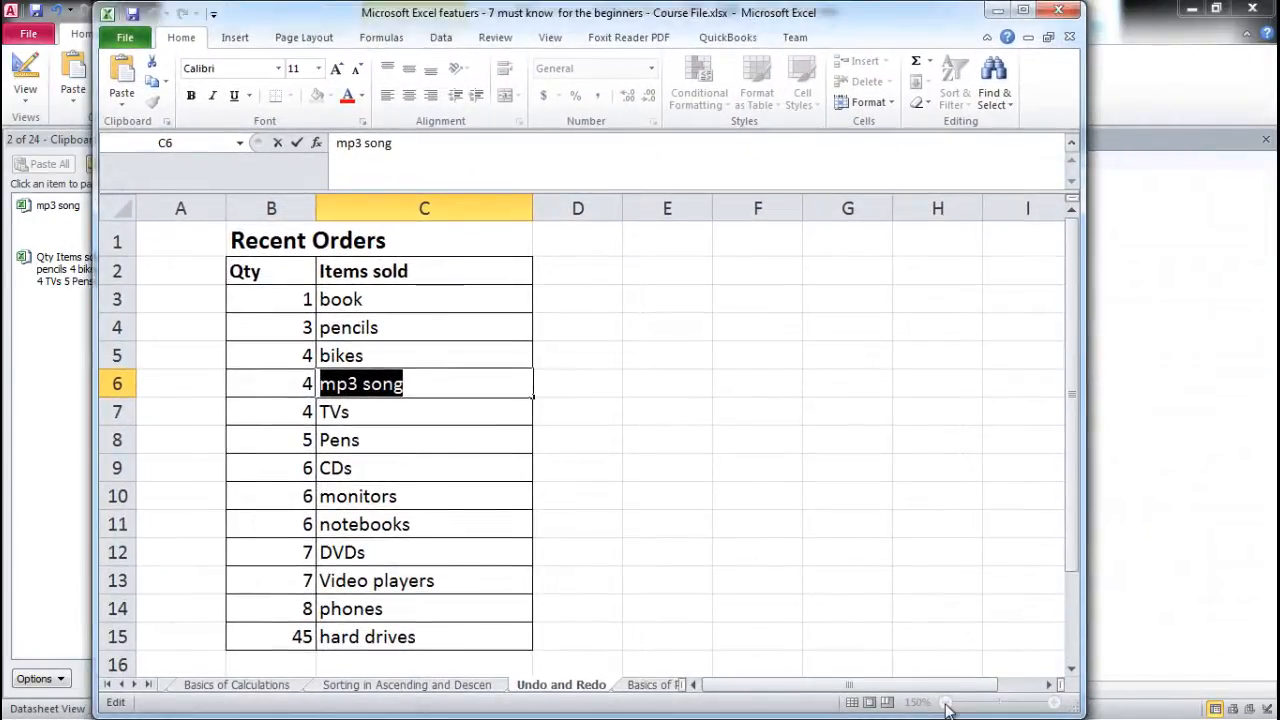
left_click(600, 298)
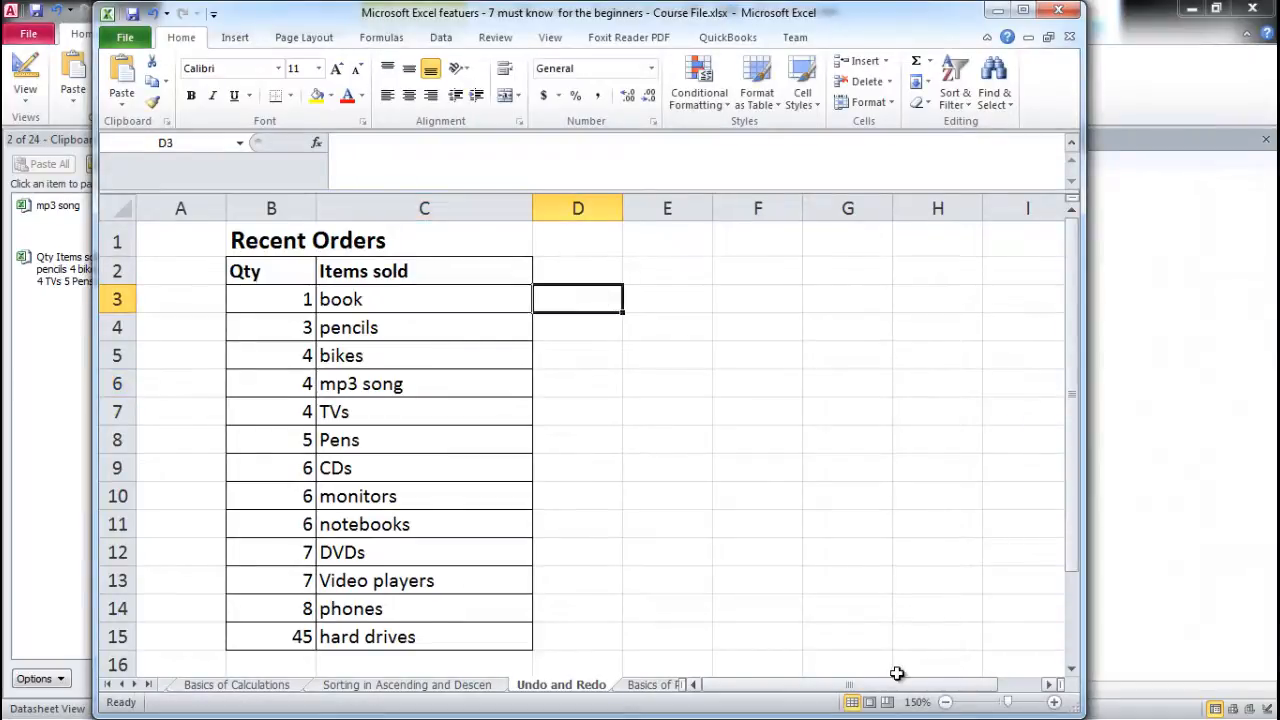
left_click(945, 703)
left_click(945, 703)
left_click(945, 703)
left_click(945, 703)
left_click_drag(583, 19, 998, 229)
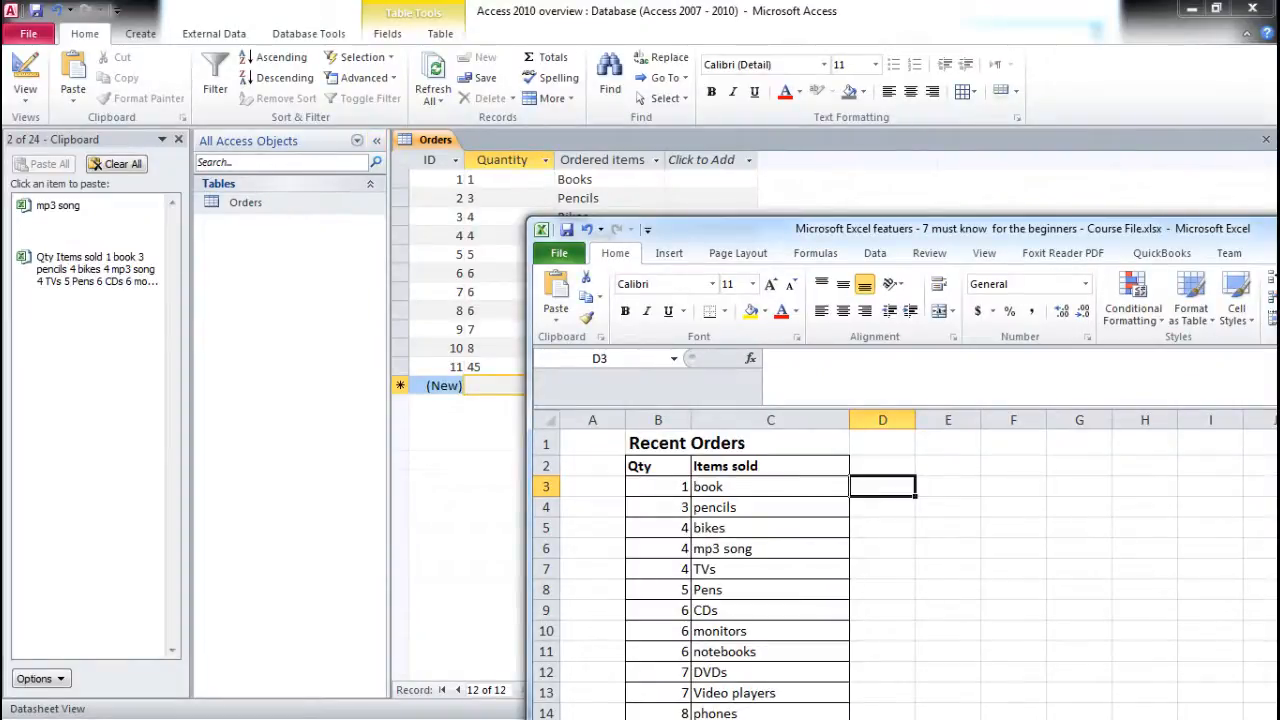
Return to Access, collapse the Navigation Pane and close the Clipboard pane
left_click(430, 252)
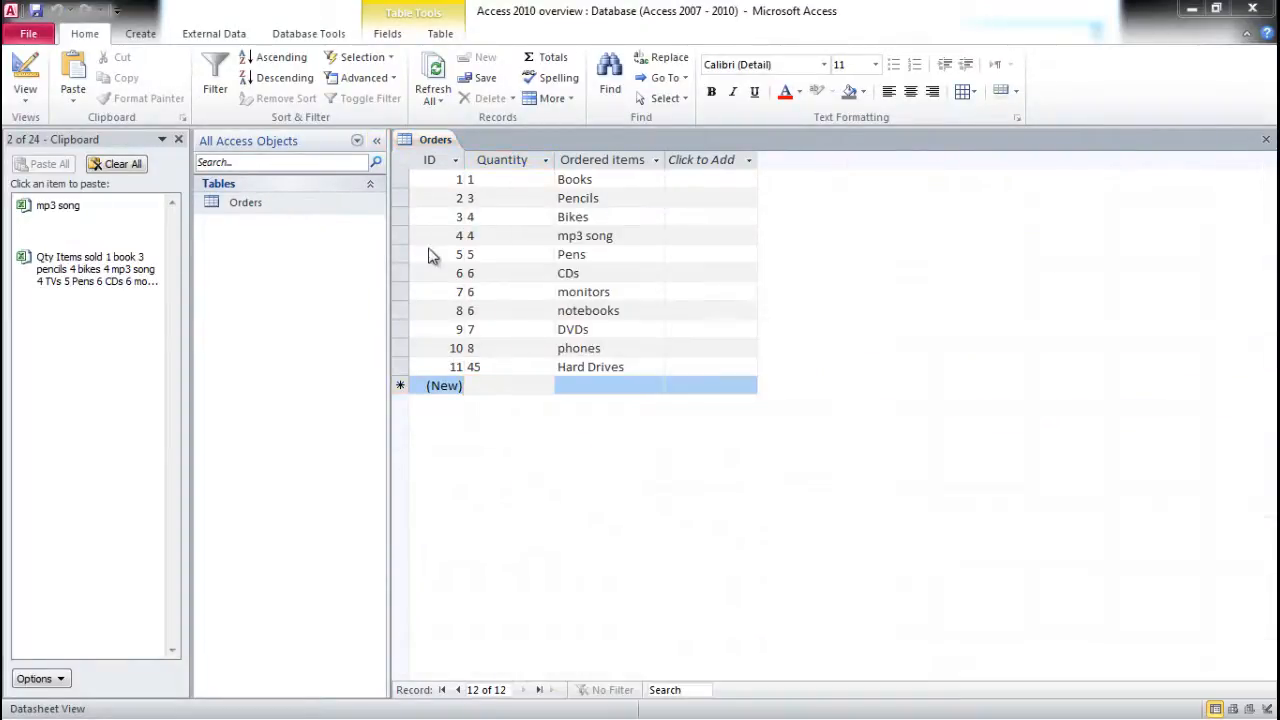
left_click(376, 140)
left_click(178, 141)
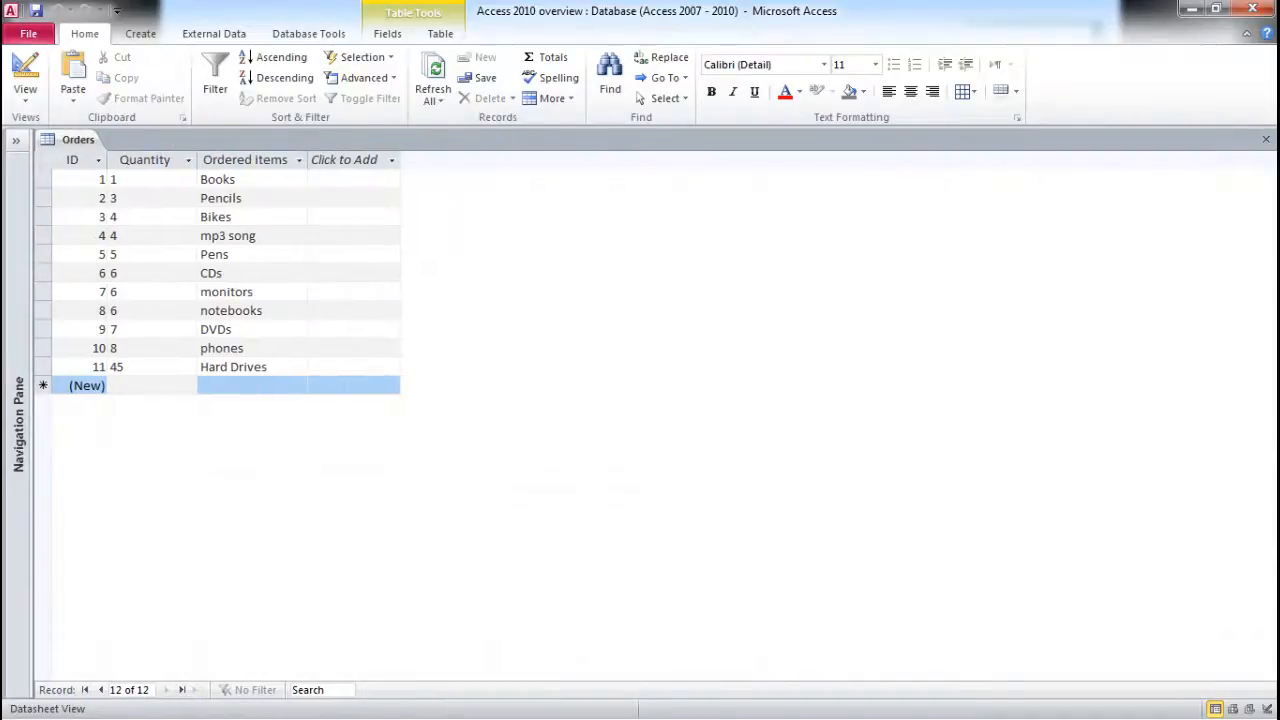
Place the Excel window beside the Orders table and compare the Qty and Items sold list with it
key("alt+Tab")
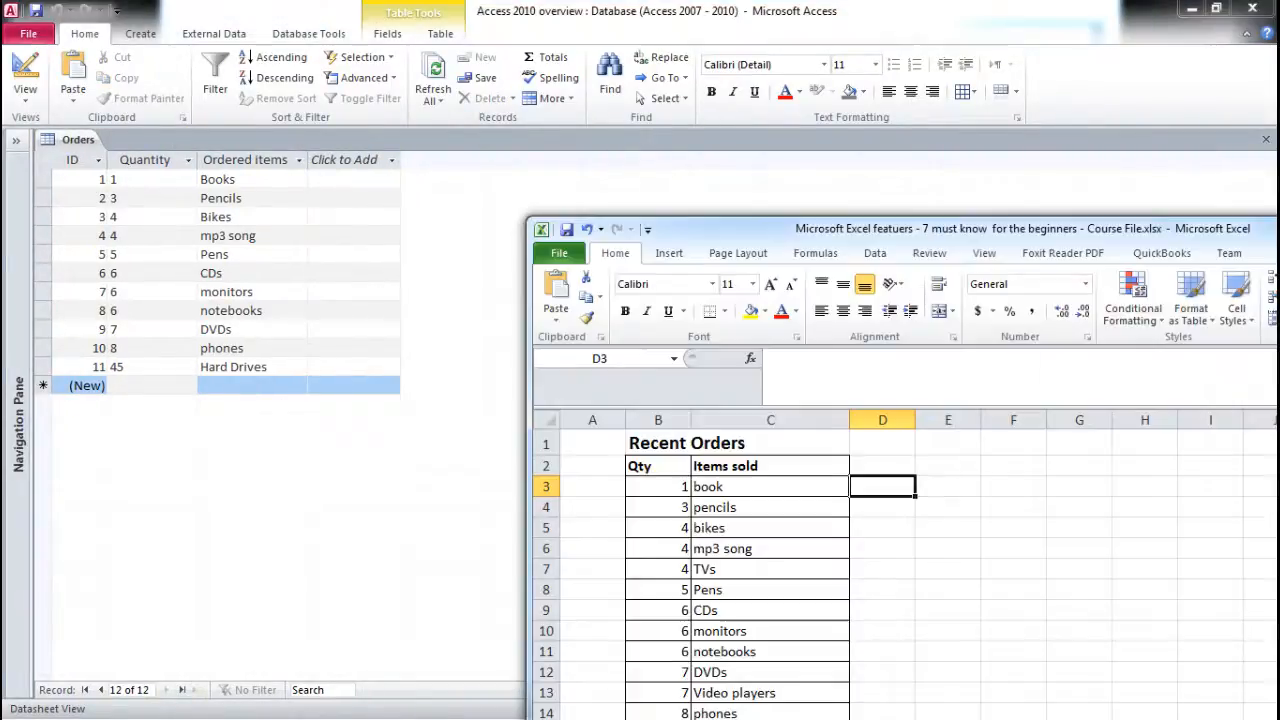
left_click_drag(745, 222, 742, 75)
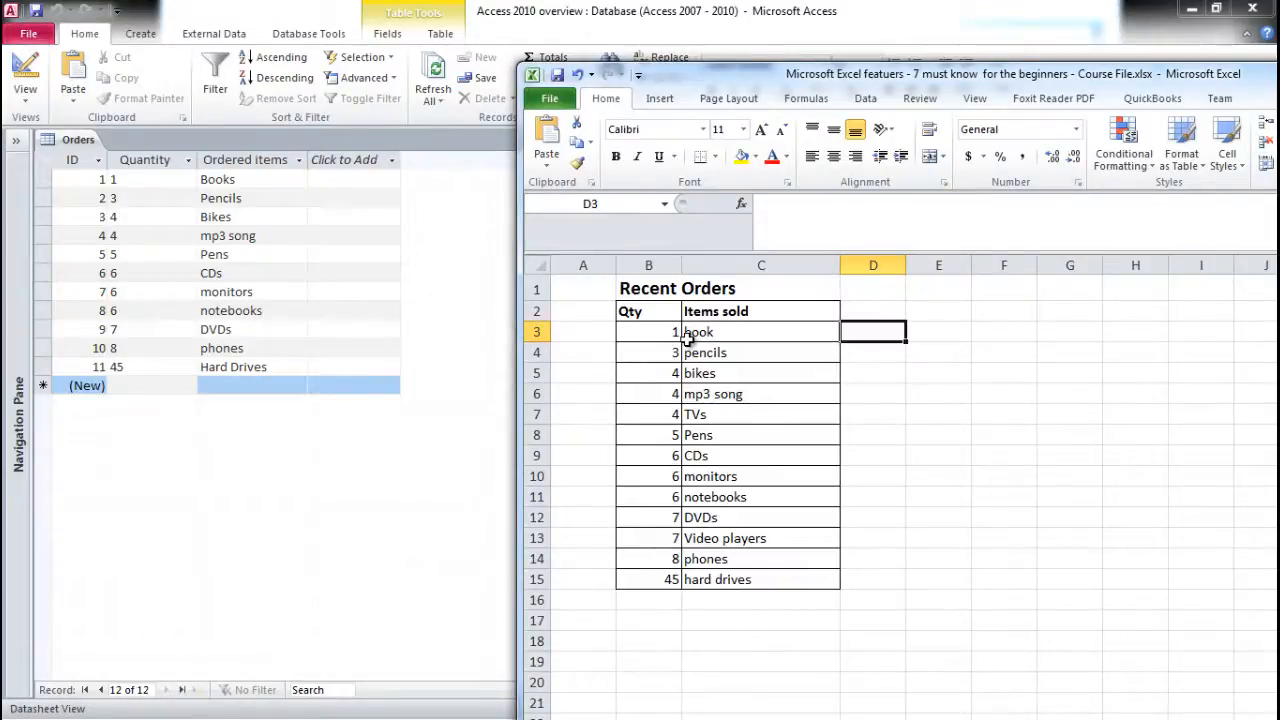
left_click_drag(655, 315, 758, 583)
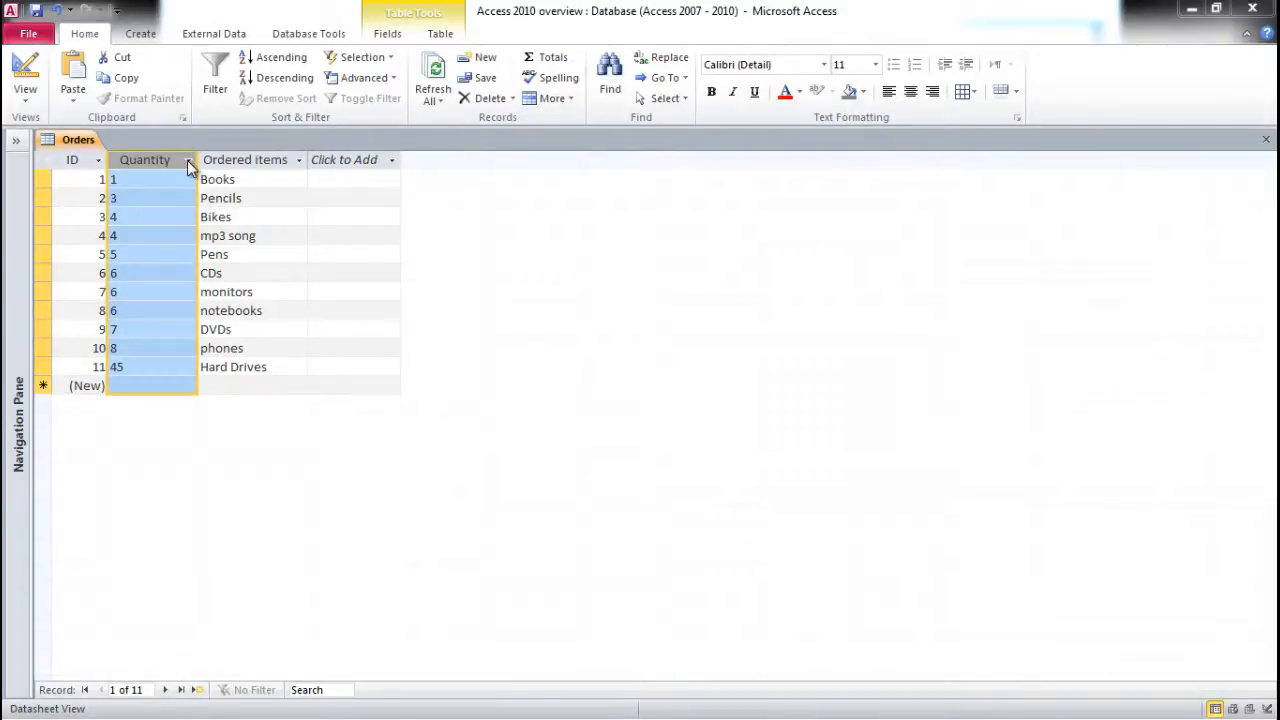
Filter the Orders table in Access to quantity 1 only, and clear the Quantity filter
left_click(188, 160)
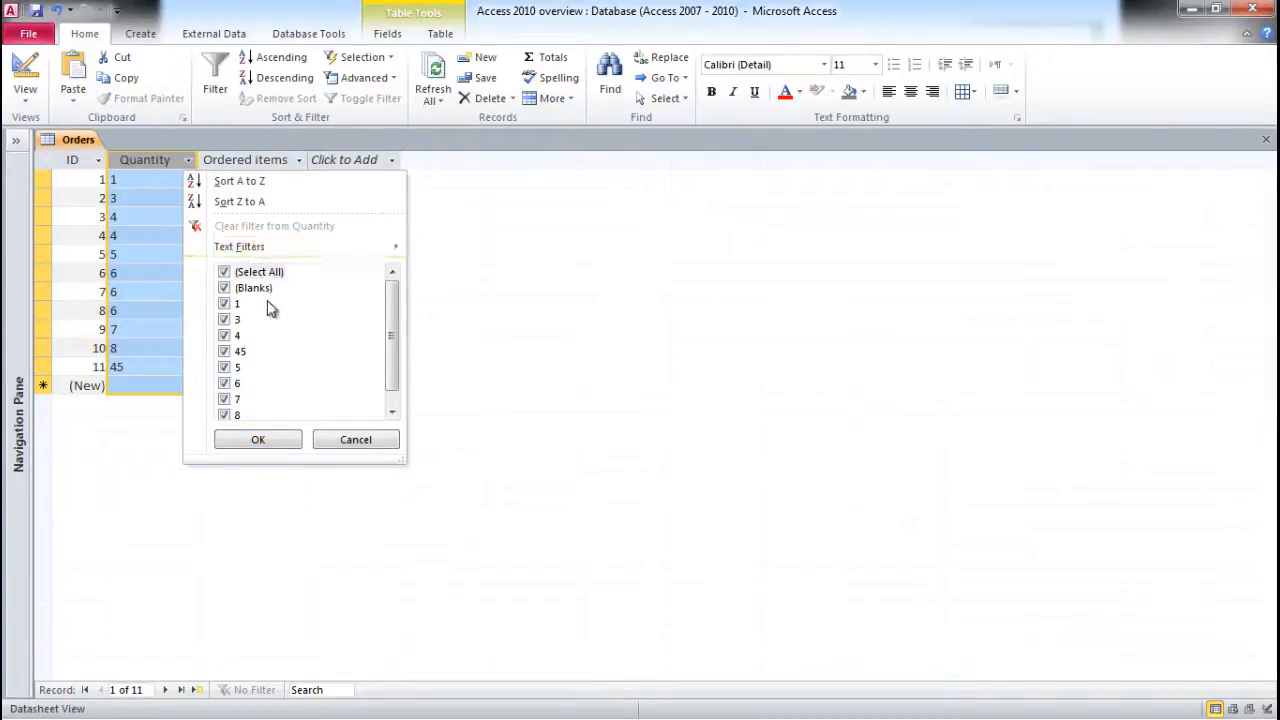
left_click(226, 273)
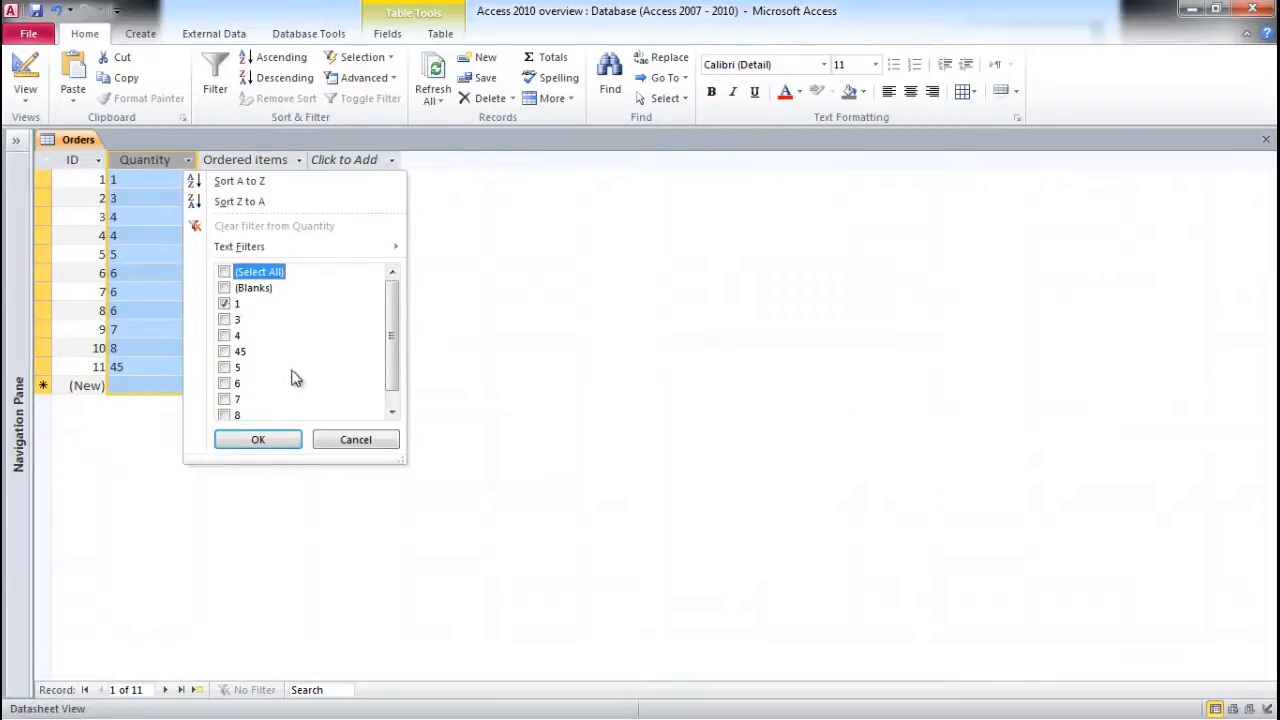
left_click(278, 441)
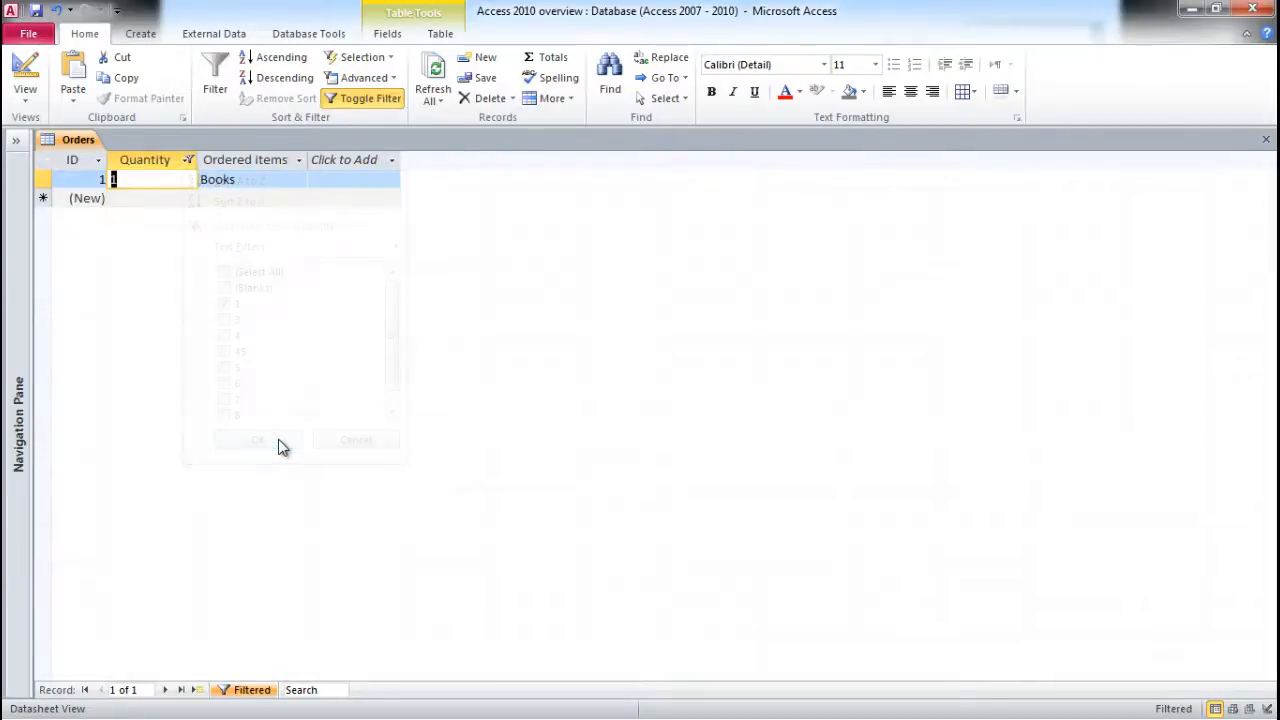
left_click(188, 160)
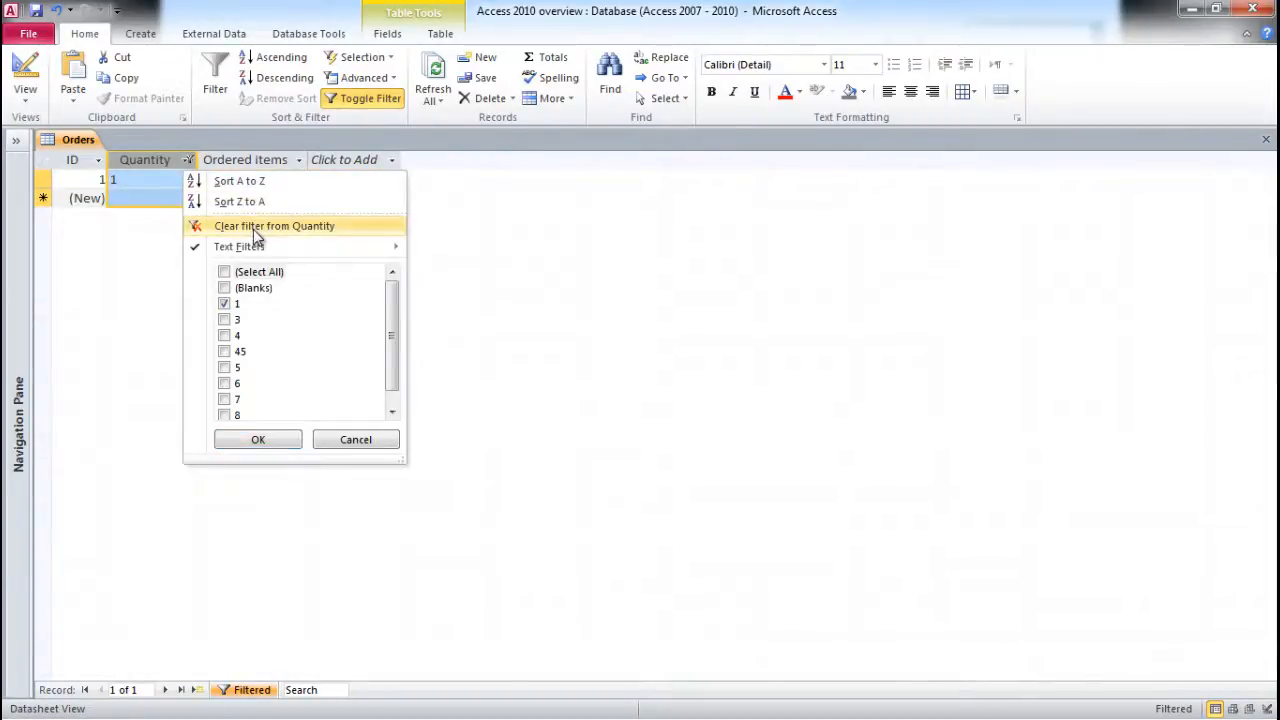
left_click(256, 226)
Filter the Orders table to show only the records with quantity 6
left_click(188, 163)
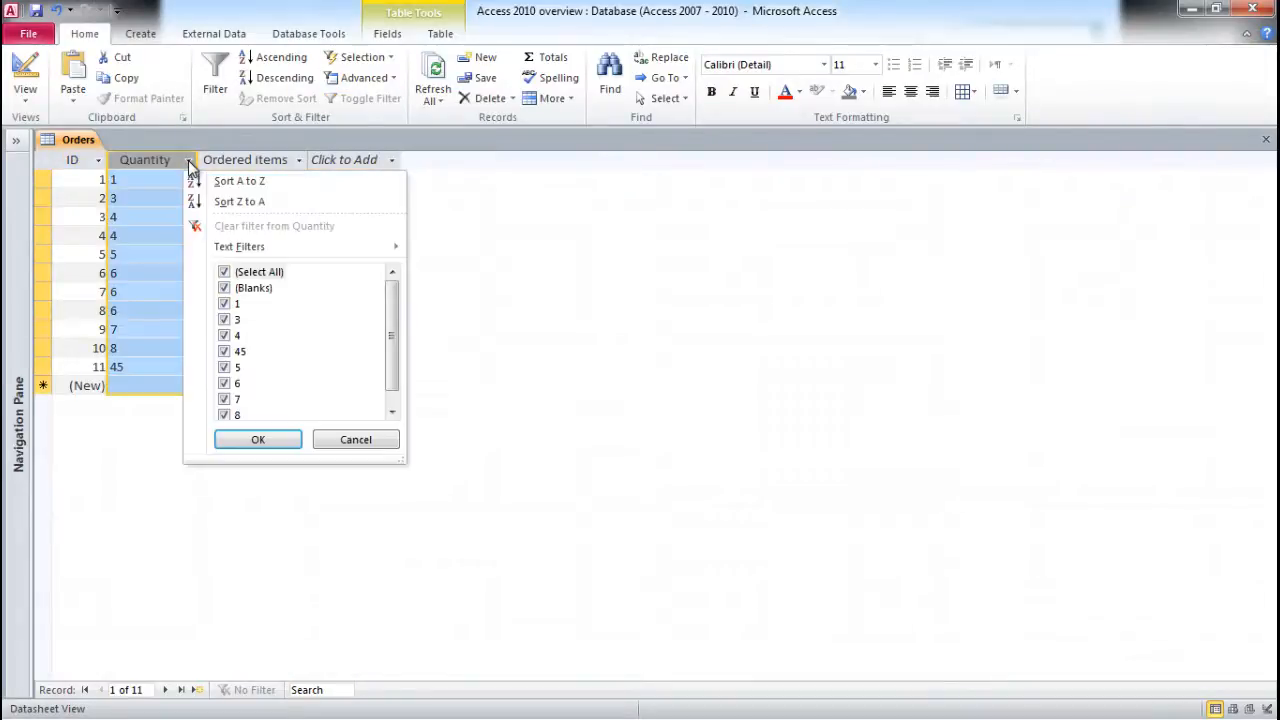
left_click(225, 272)
left_click(224, 383)
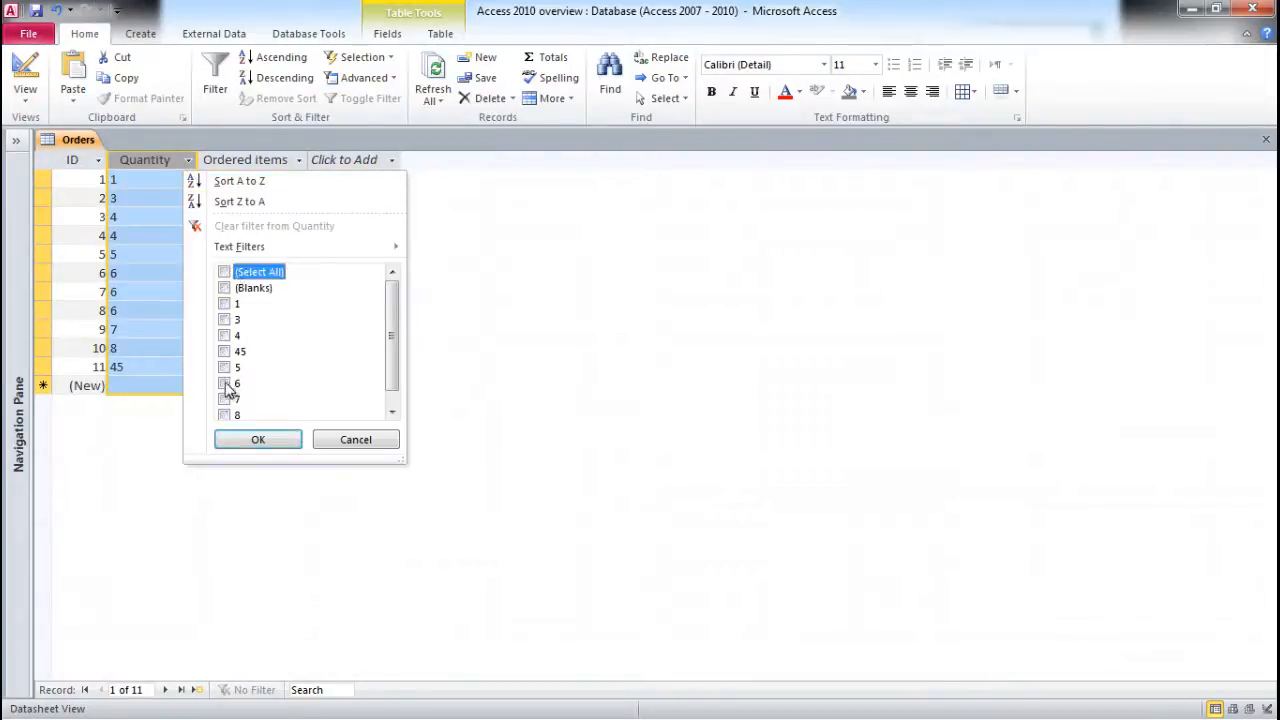
left_click(253, 441)
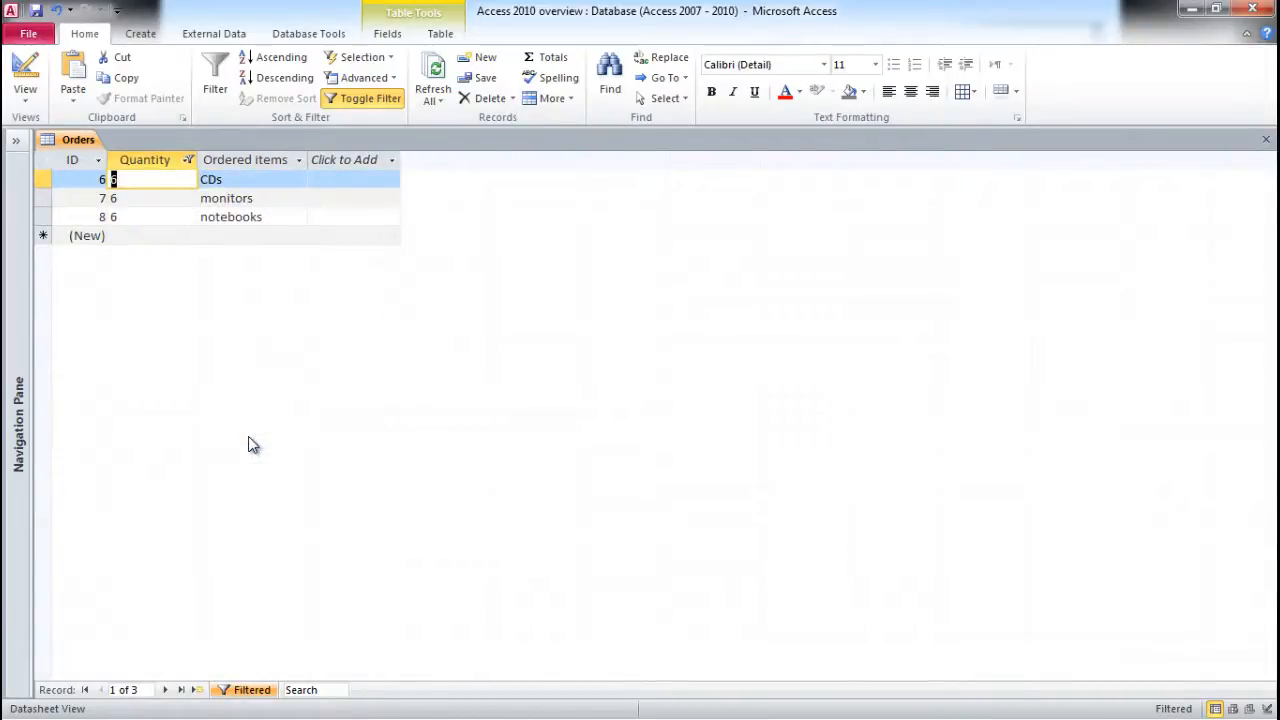
Clear the Quantity filter, and sort the records by Quantity in ascending and in descending order
left_click(188, 160)
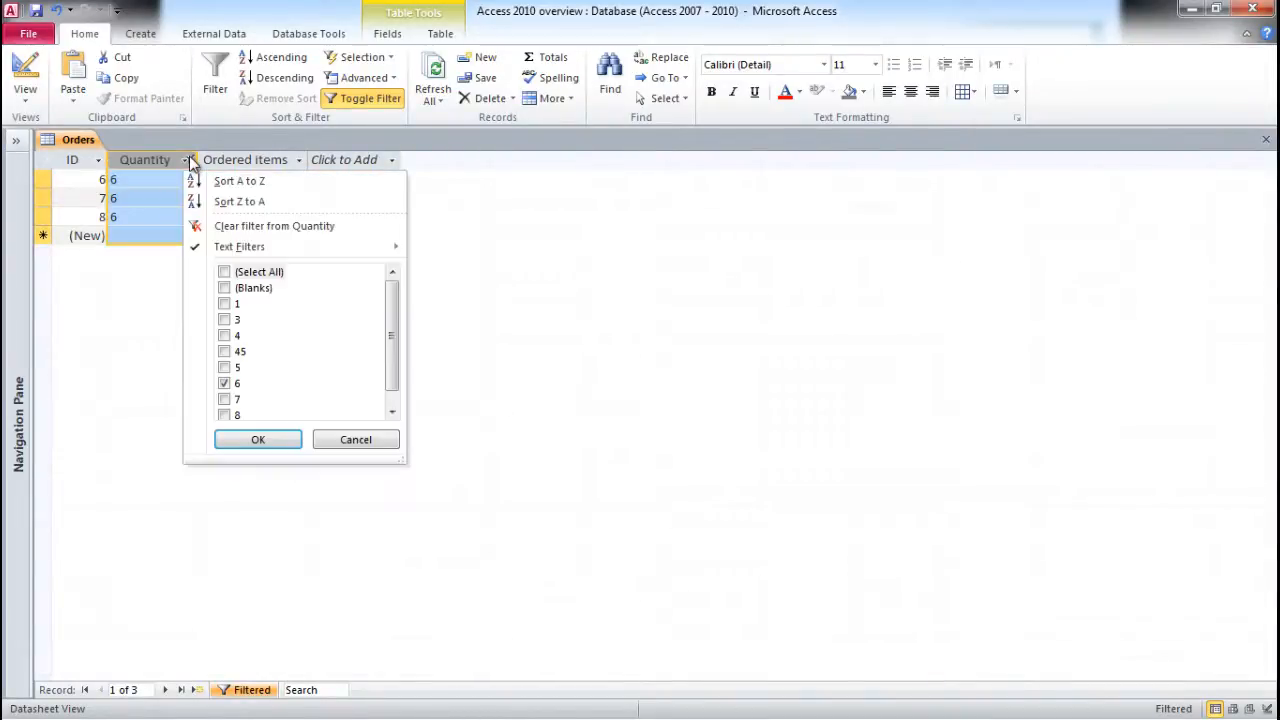
left_click(225, 272)
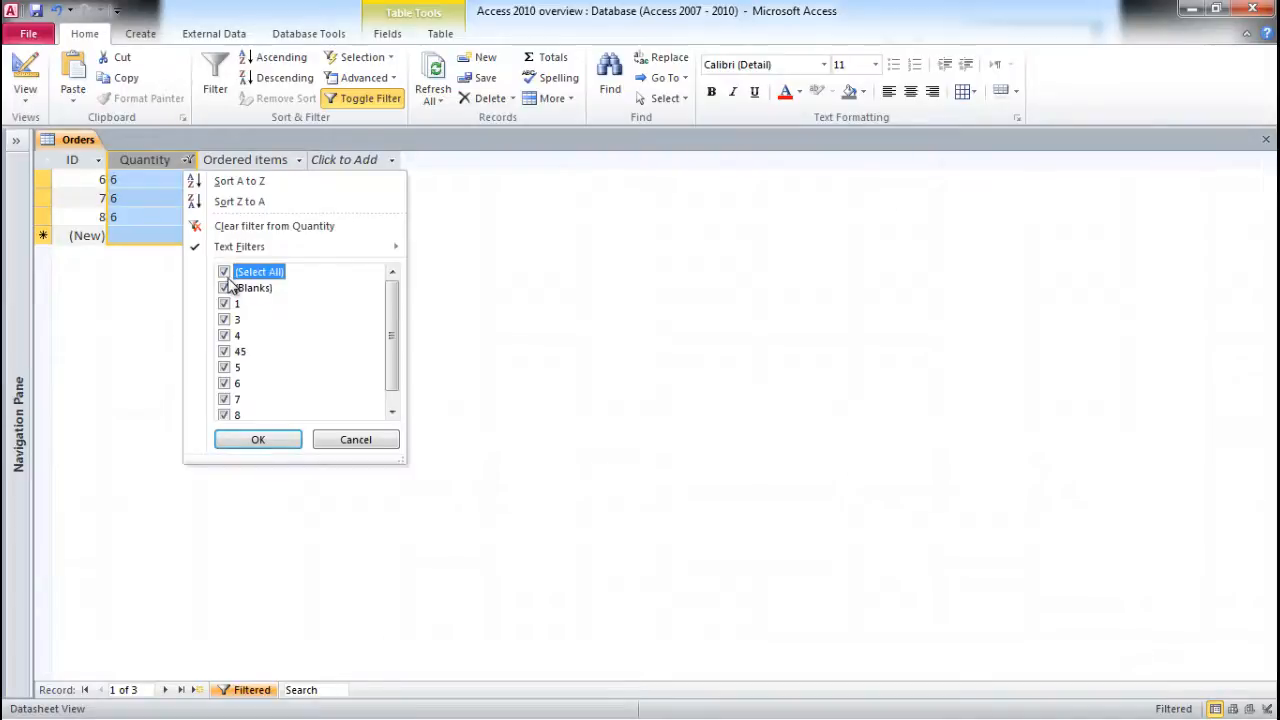
left_click(281, 58)
left_click(188, 160)
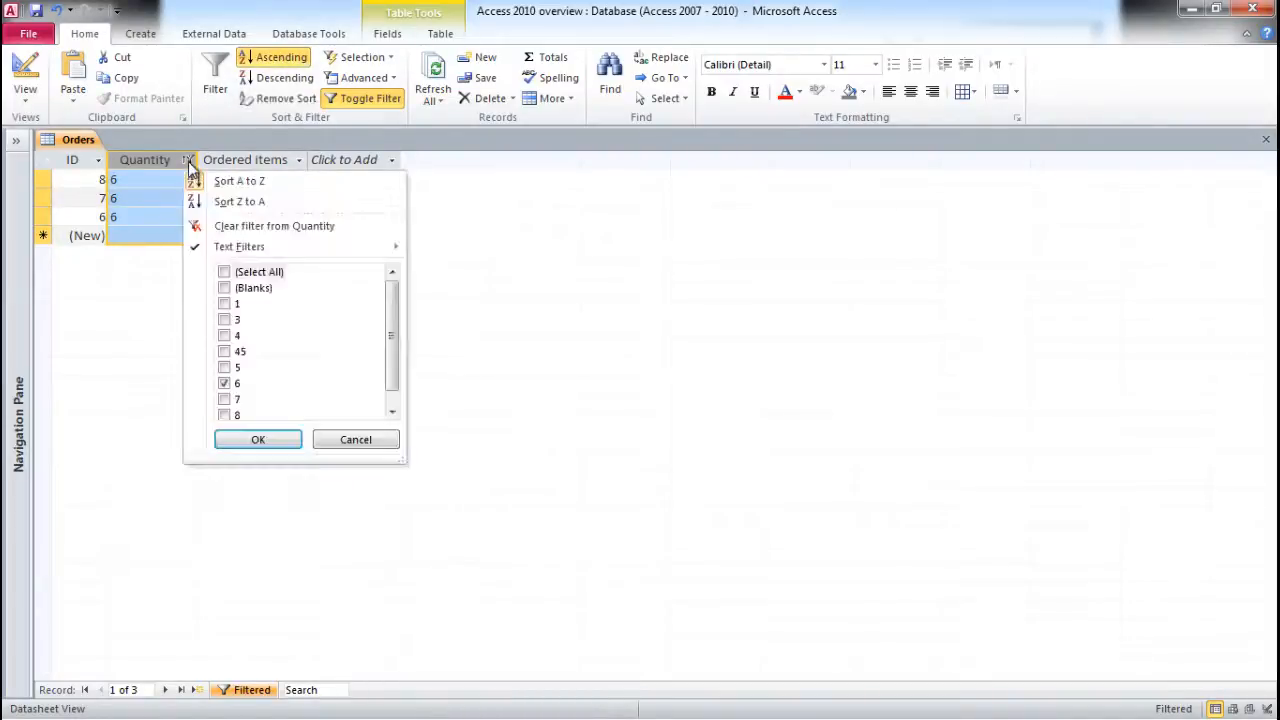
left_click(254, 226)
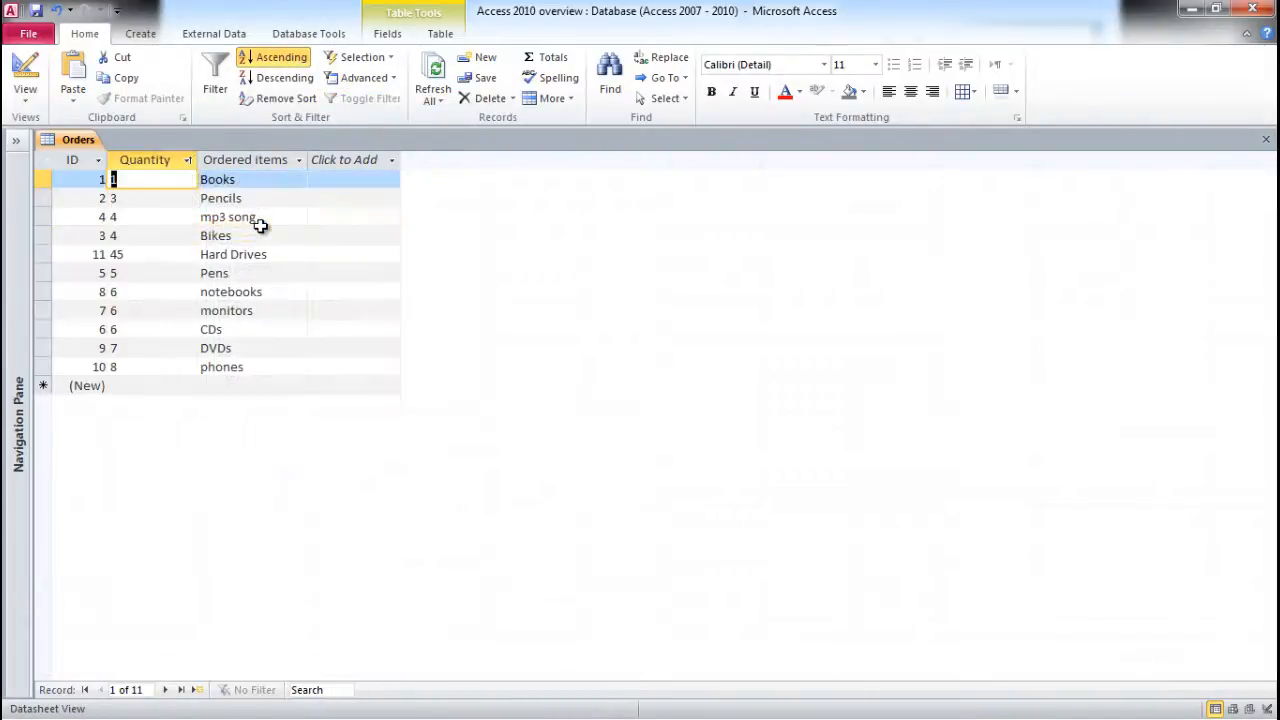
left_click(281, 80)
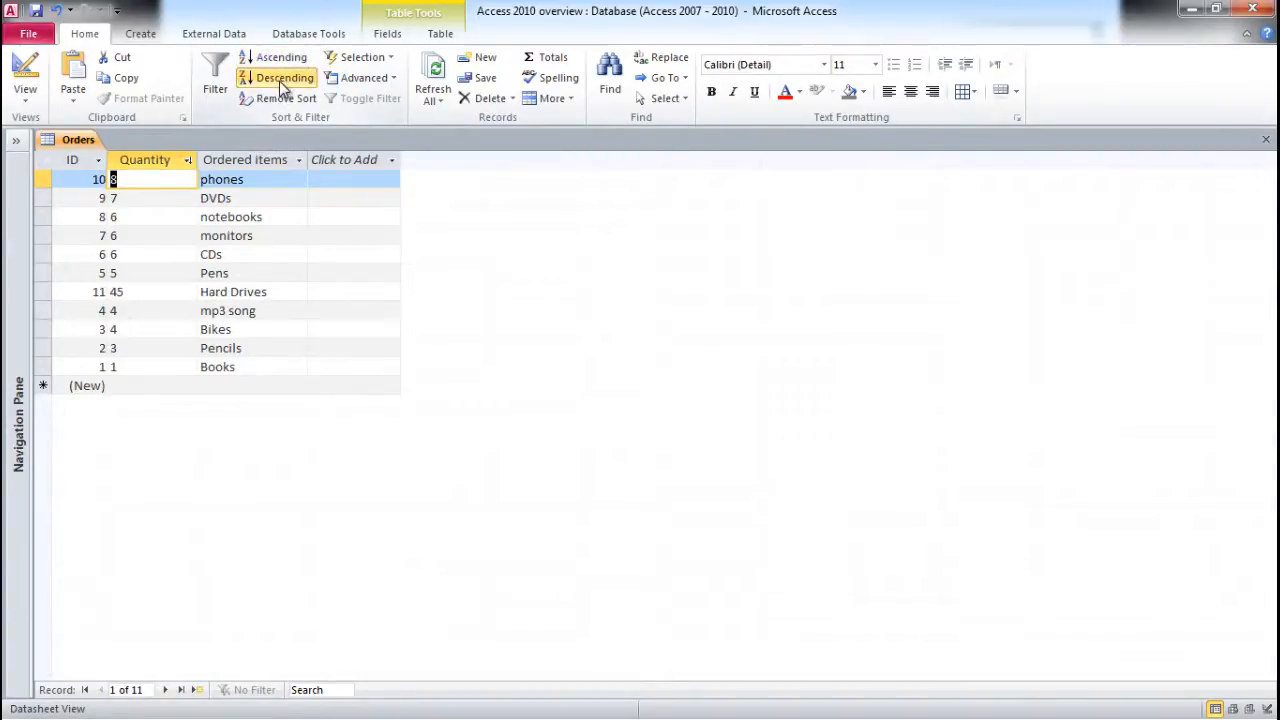
left_click(150, 162)
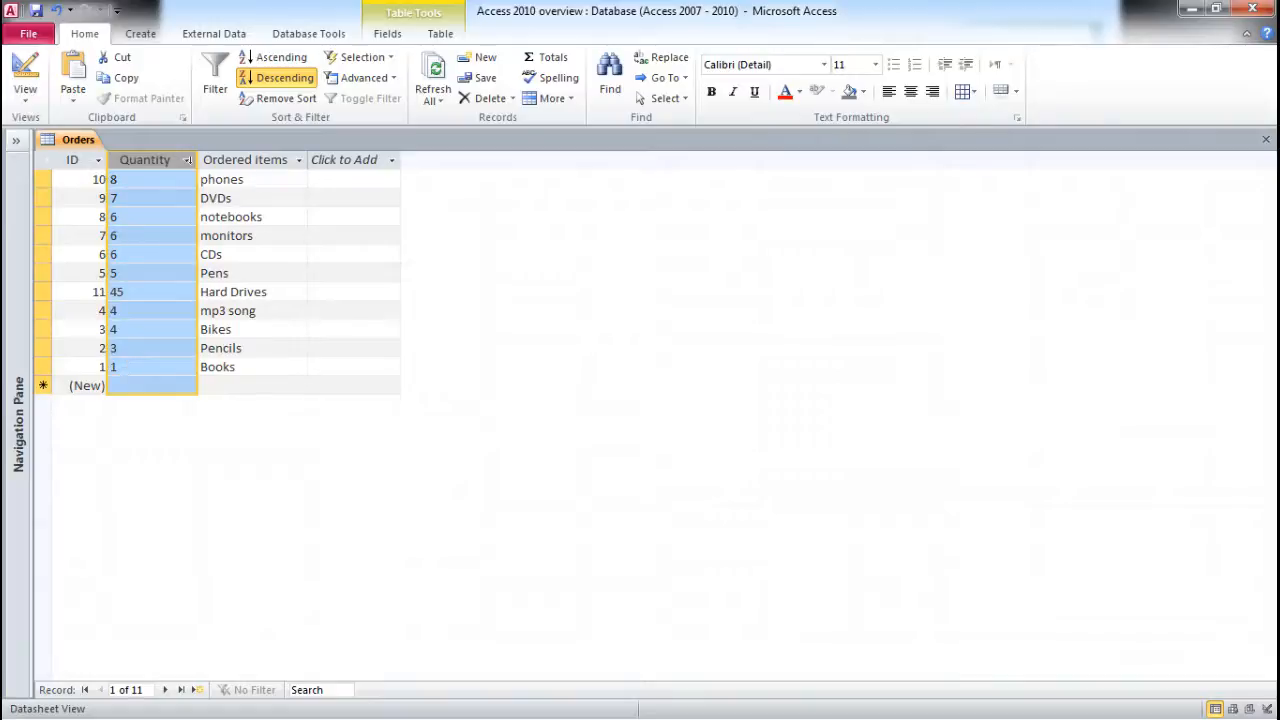
Open the Orders table in Design View and set the Quantity field's data type to Number
left_click(17, 141)
left_click(54, 202)
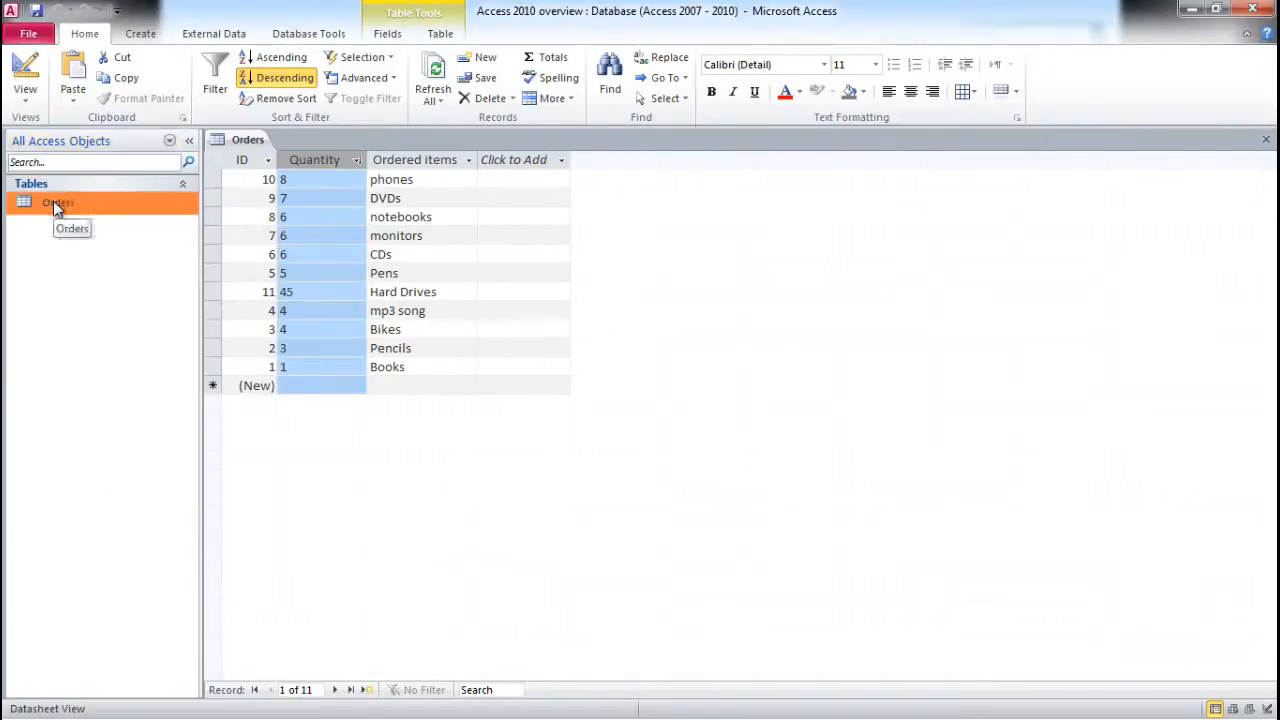
left_click(27, 100)
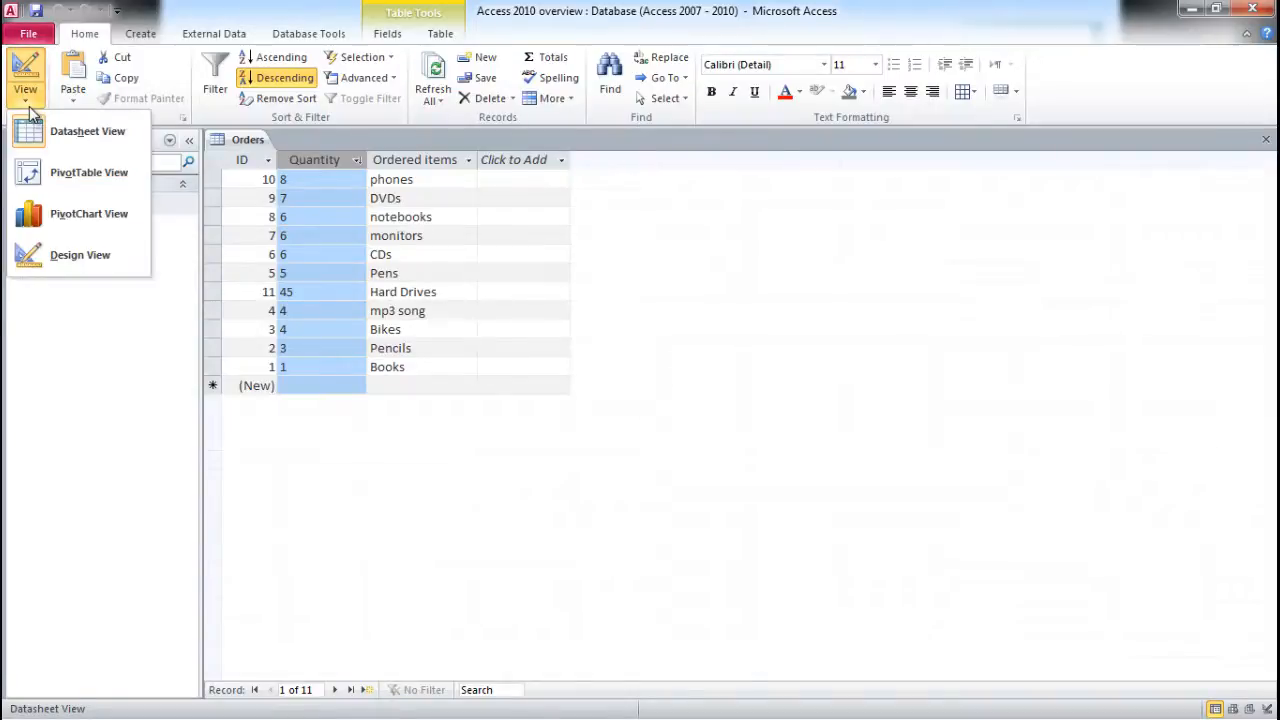
left_click(60, 253)
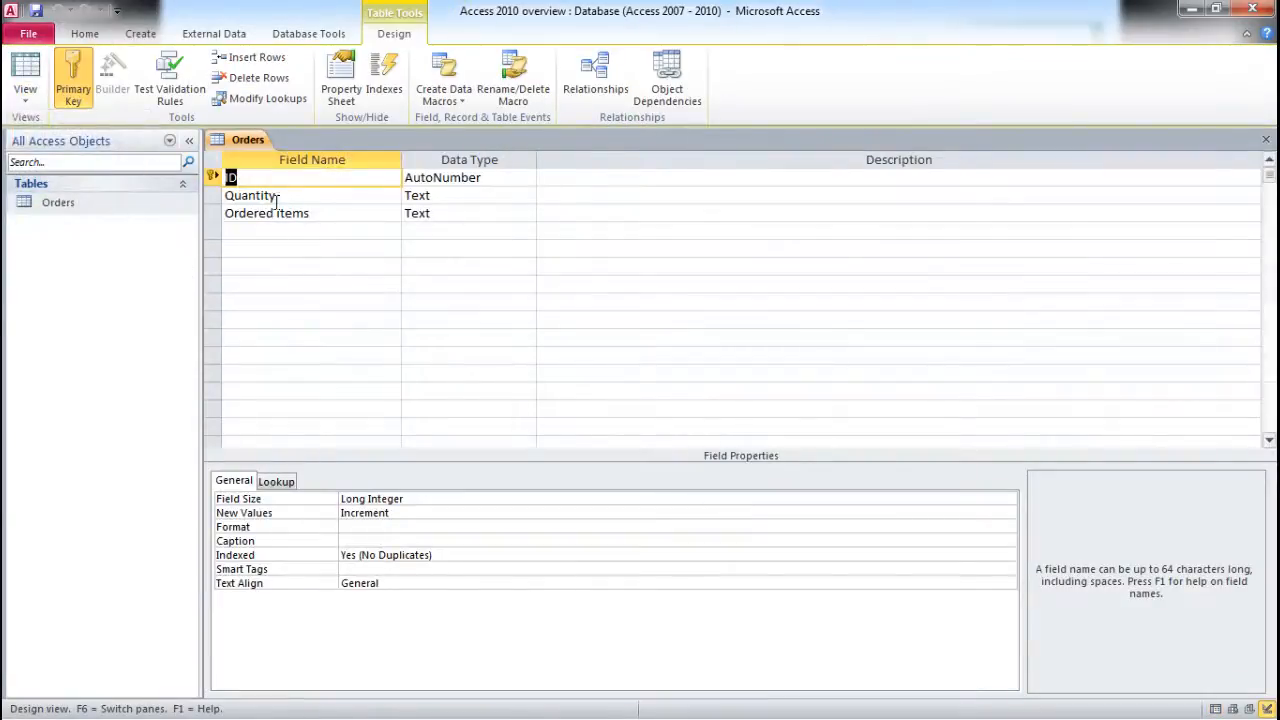
left_click(490, 196)
left_click(524, 197)
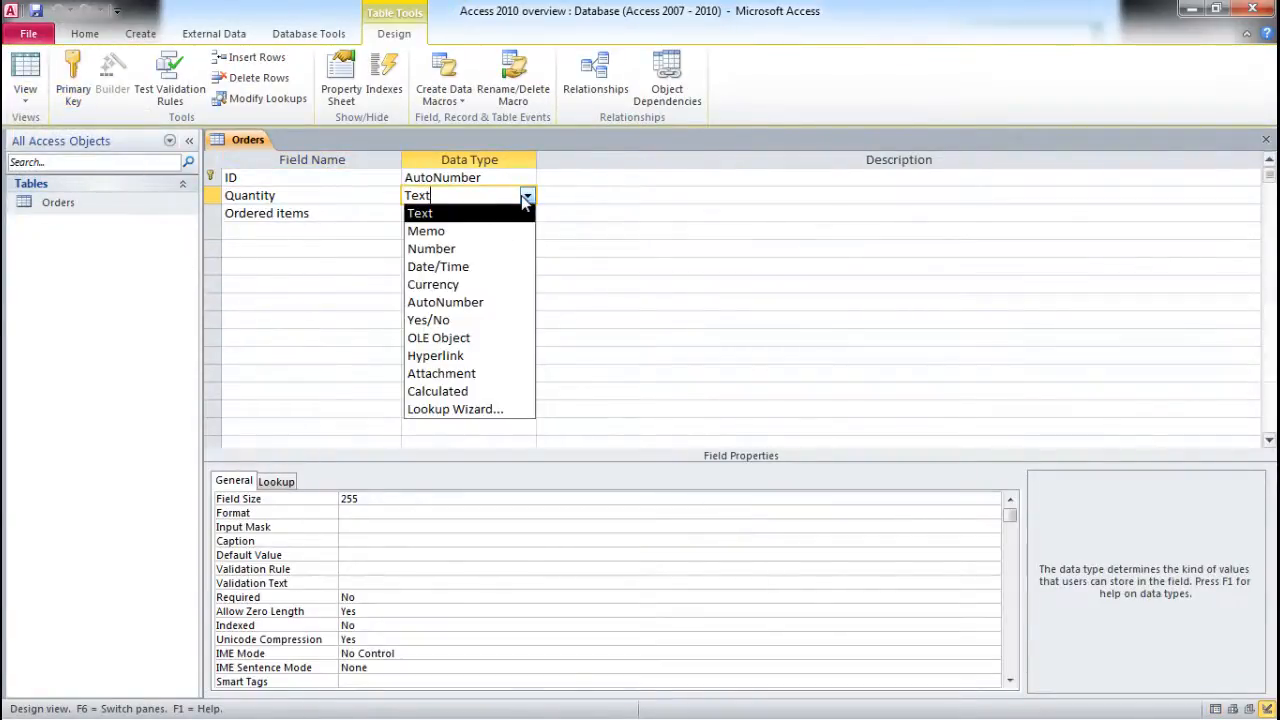
left_click(491, 249)
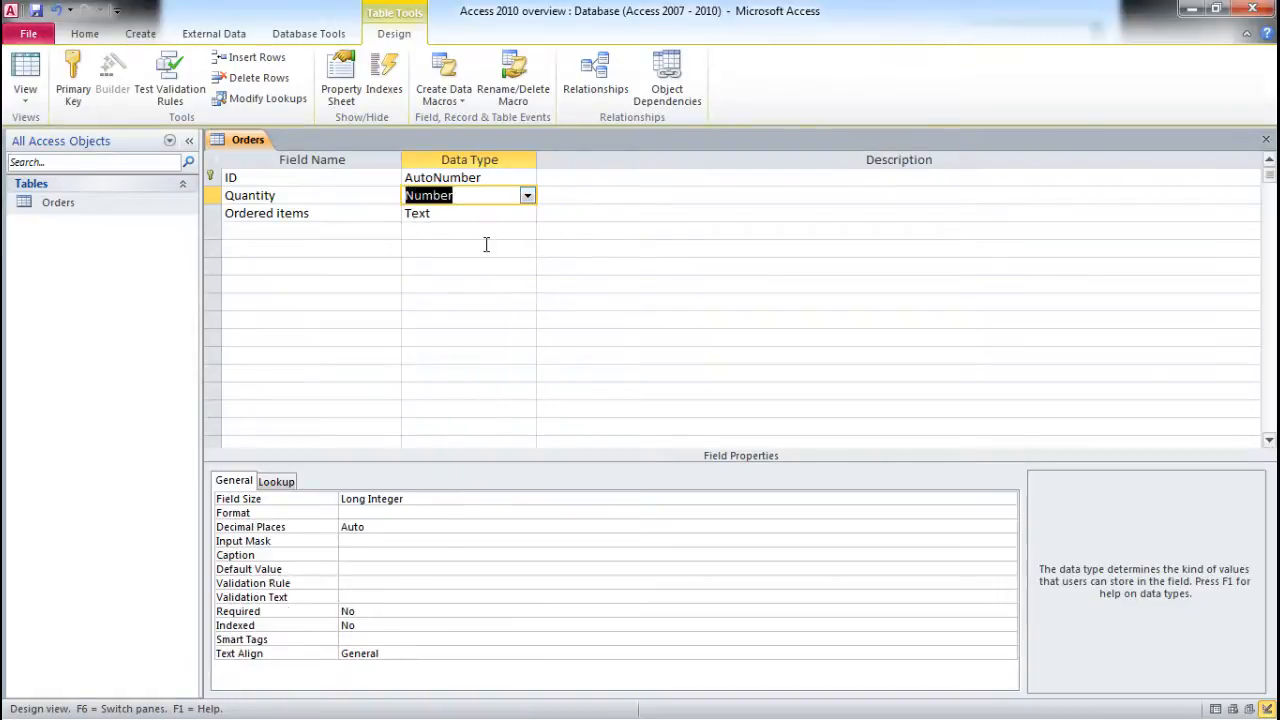
Close the Orders table design, saving the changes and accepting possible data loss from the smaller field size
left_click(1266, 139)
left_click(572, 417)
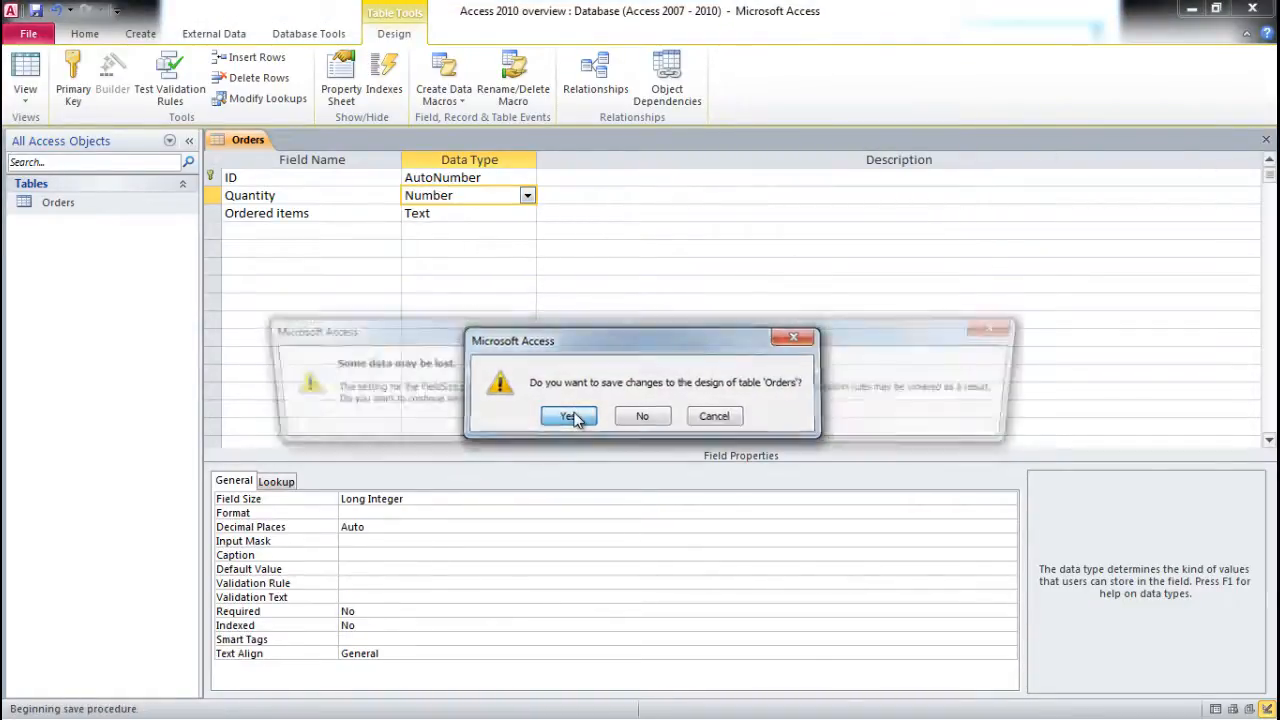
left_click(607, 428)
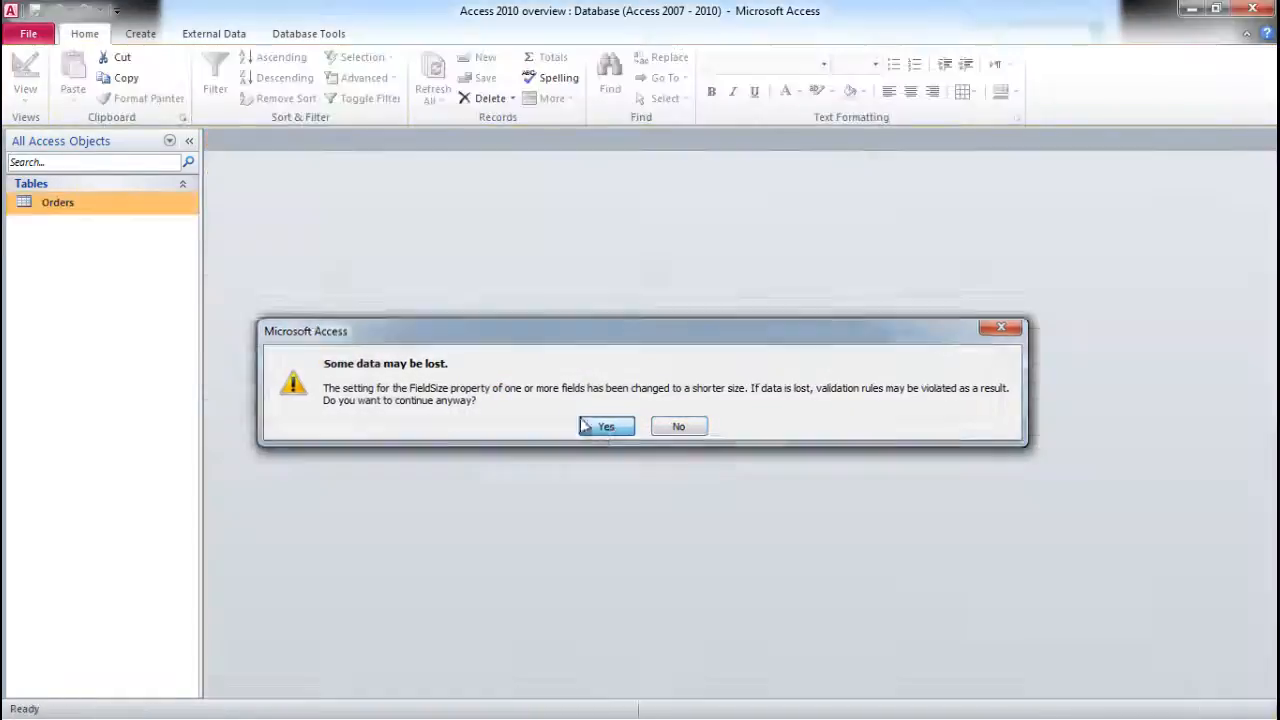
Reopen the Orders table and try both sort directions on Quantity, ending with ascending order
double_click(66, 204)
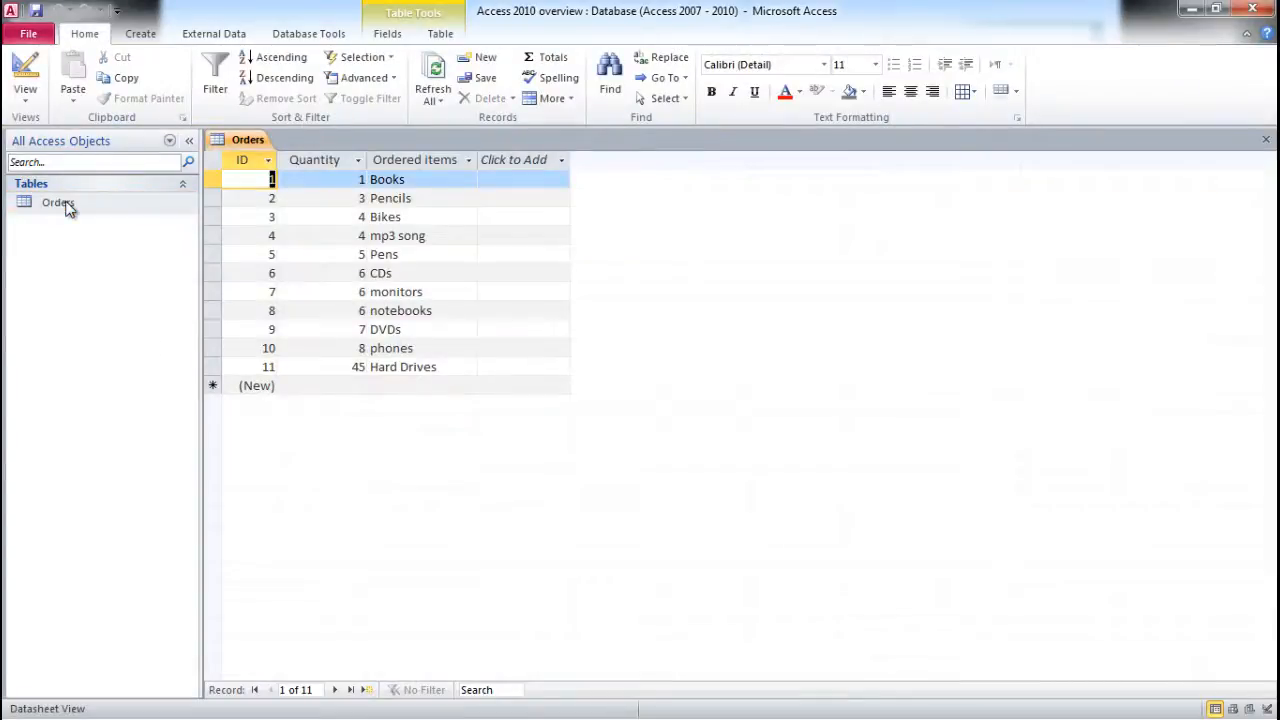
left_click(332, 159)
left_click(284, 62)
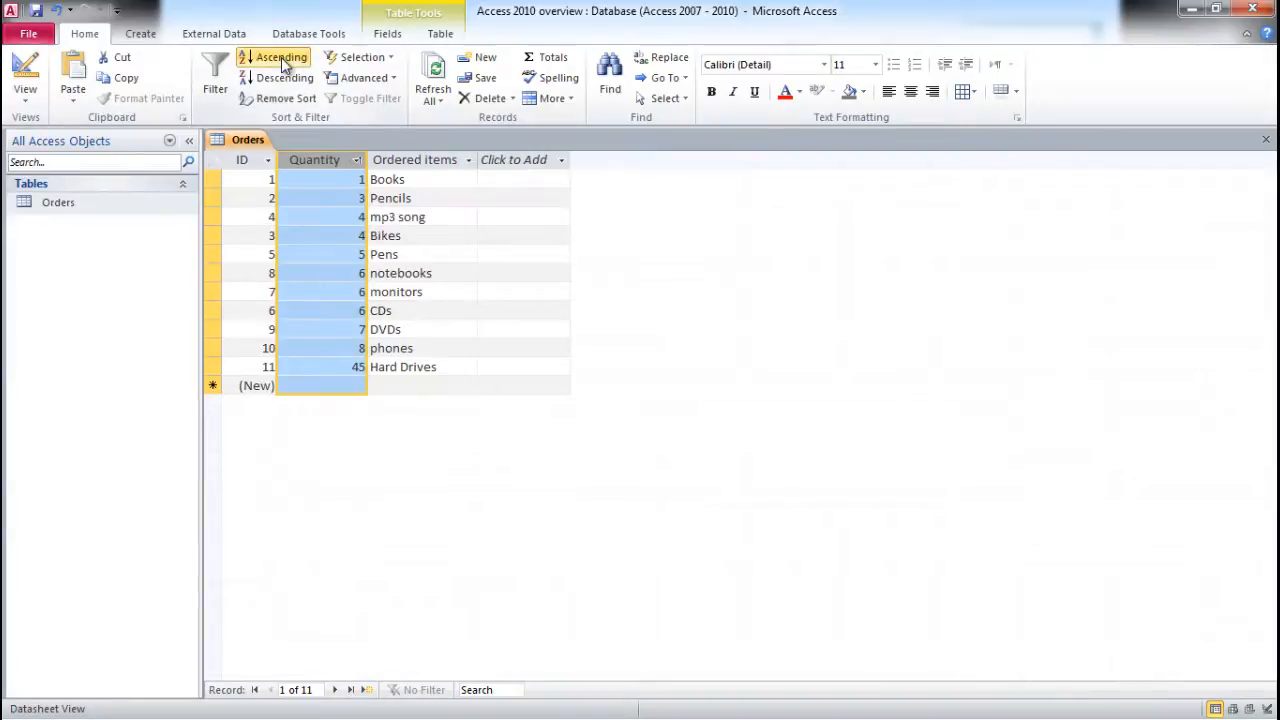
left_click(286, 80)
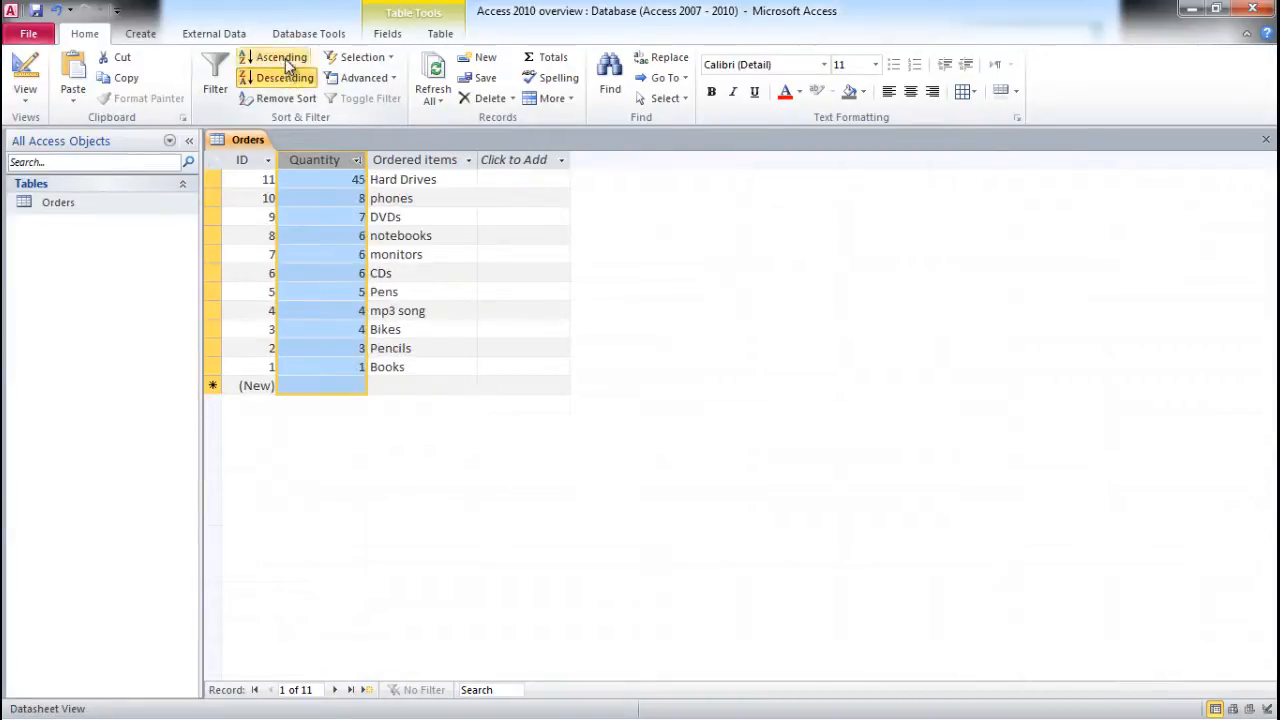
left_click(284, 57)
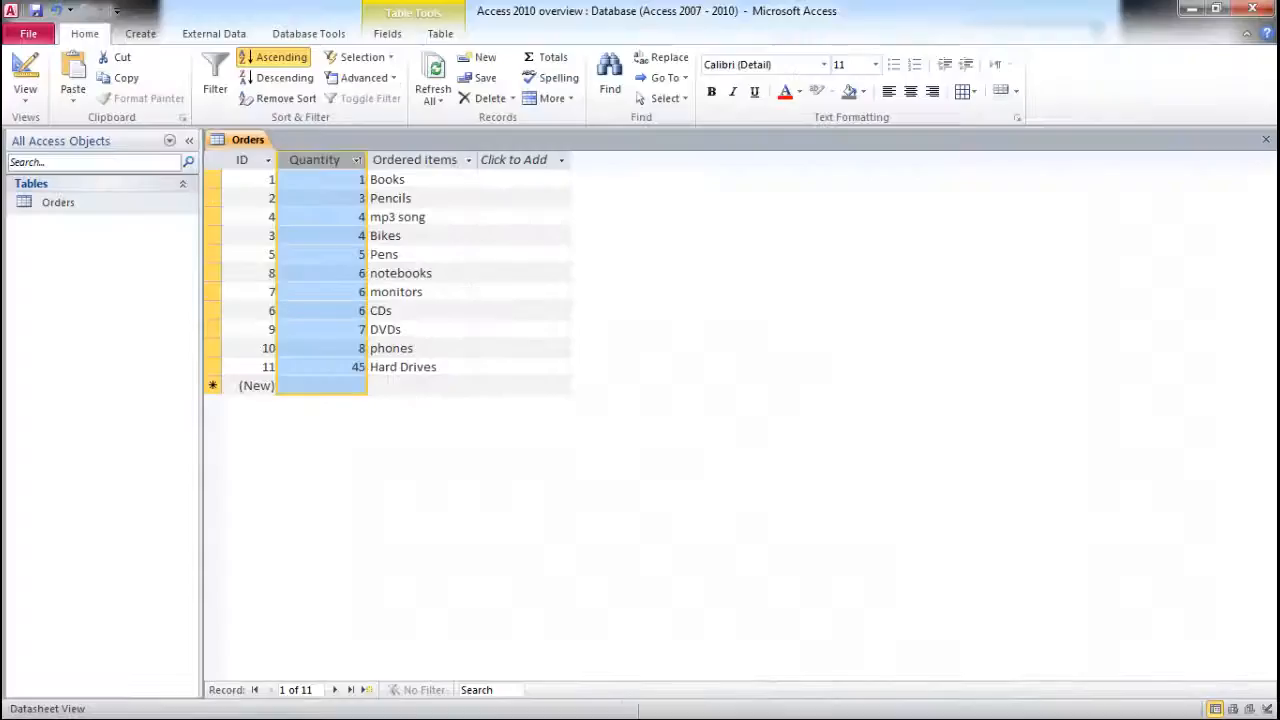
Close the Orders table with its changes saved, and display the database's file information and options
left_click(1266, 139)
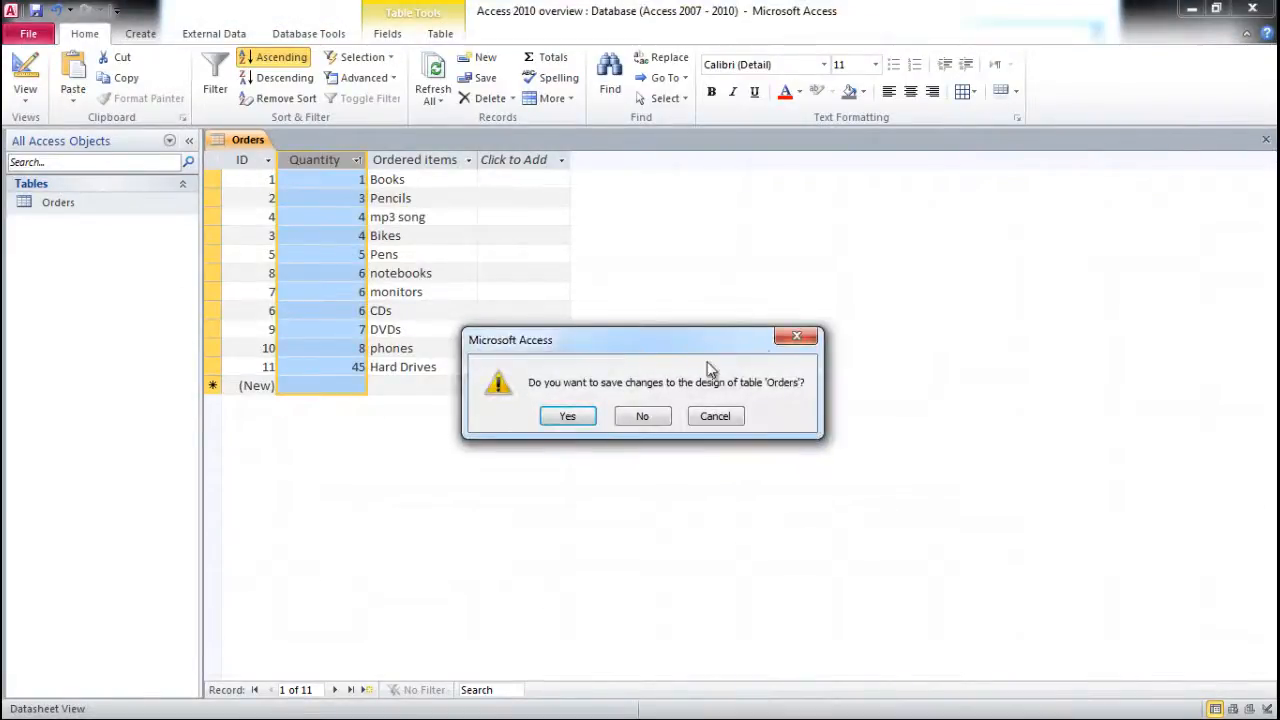
left_click(560, 418)
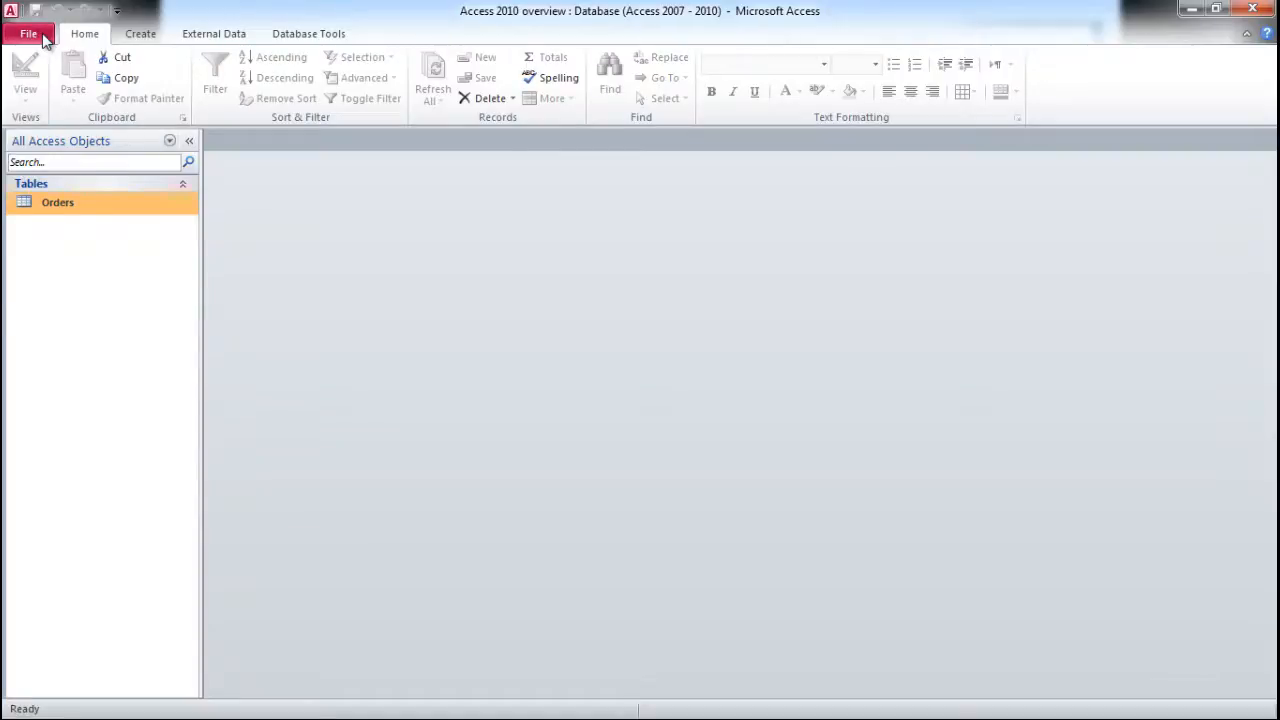
left_click(38, 36)
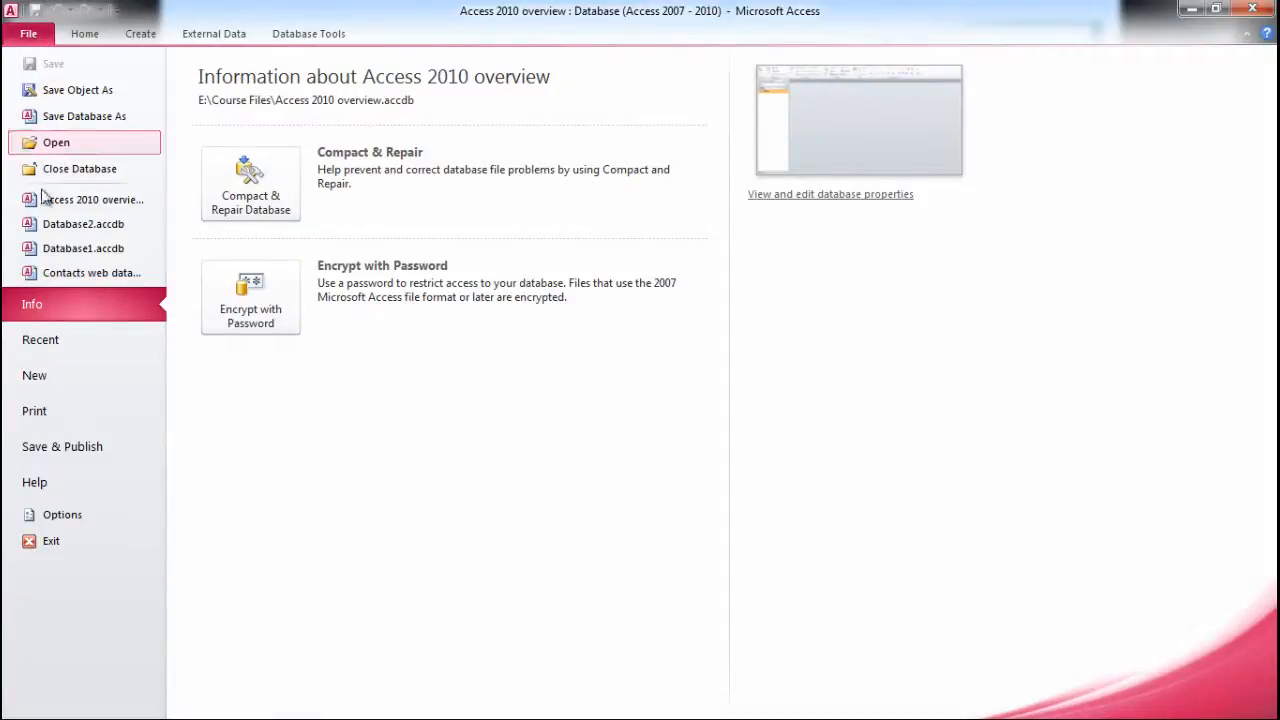
Create a database from the Desktop call tracker template in the Contacts category and look over its navigation groups
left_click(32, 377)
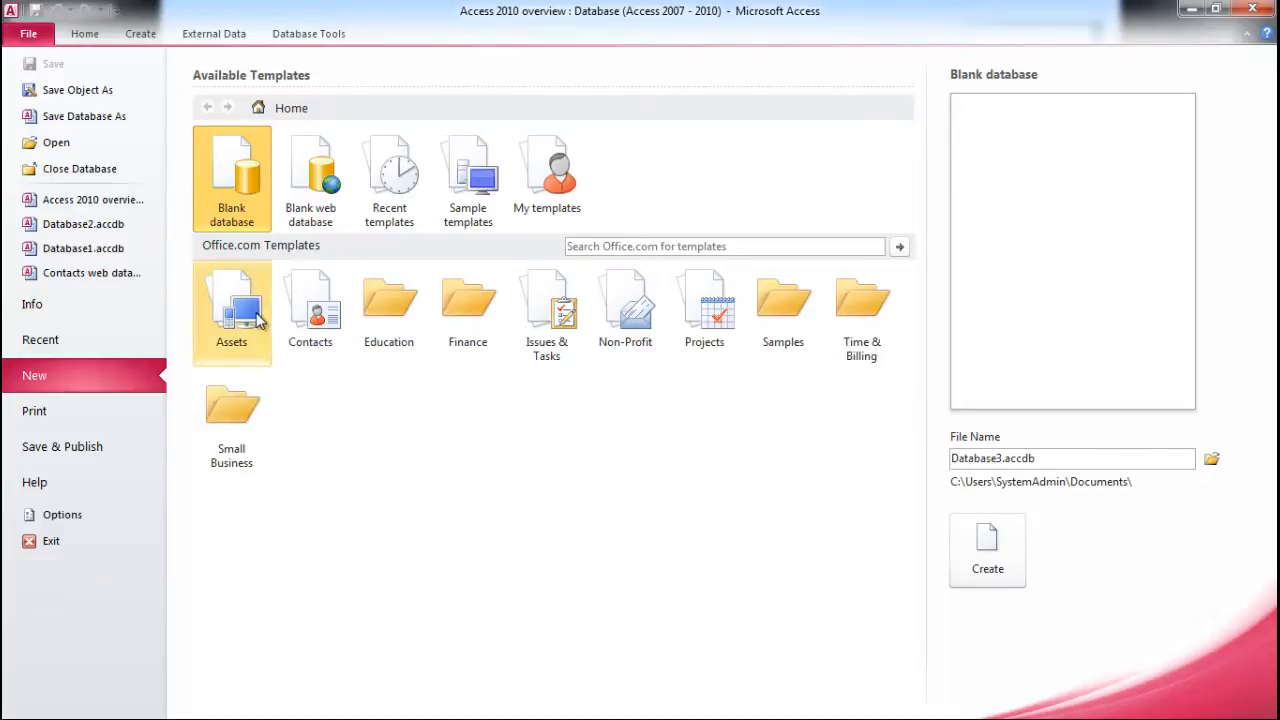
left_click(311, 318)
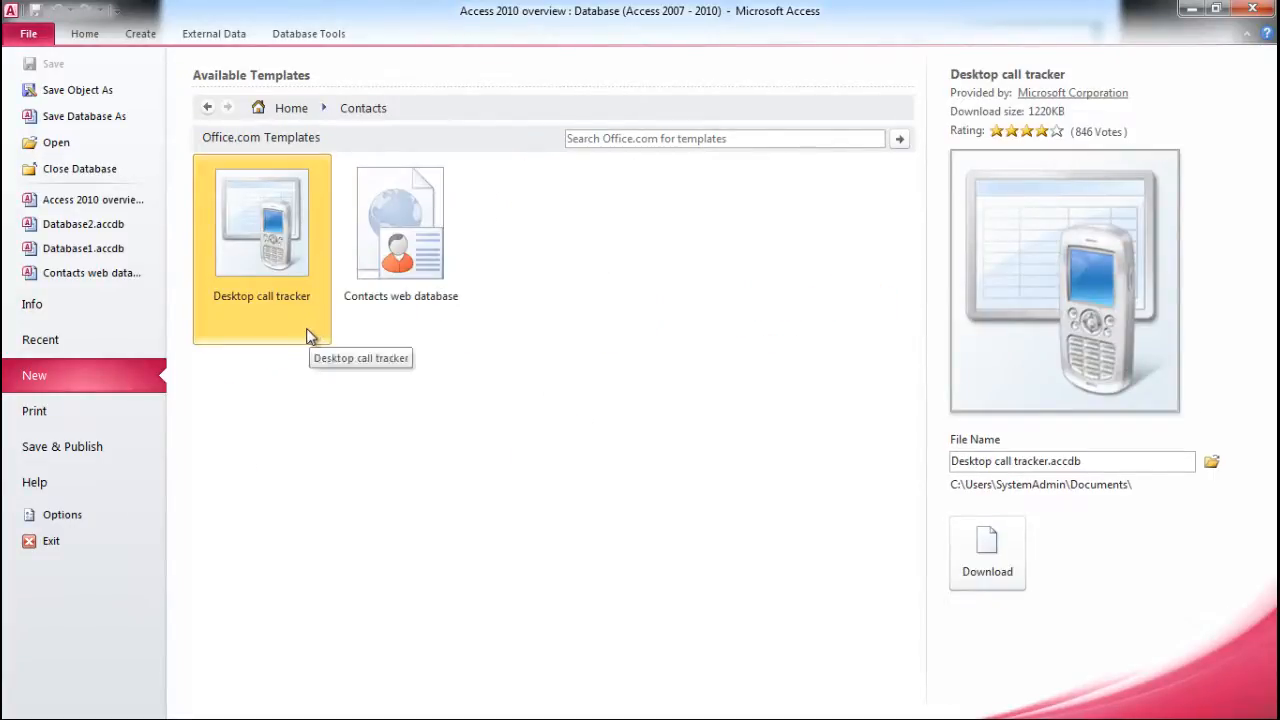
double_click(263, 257)
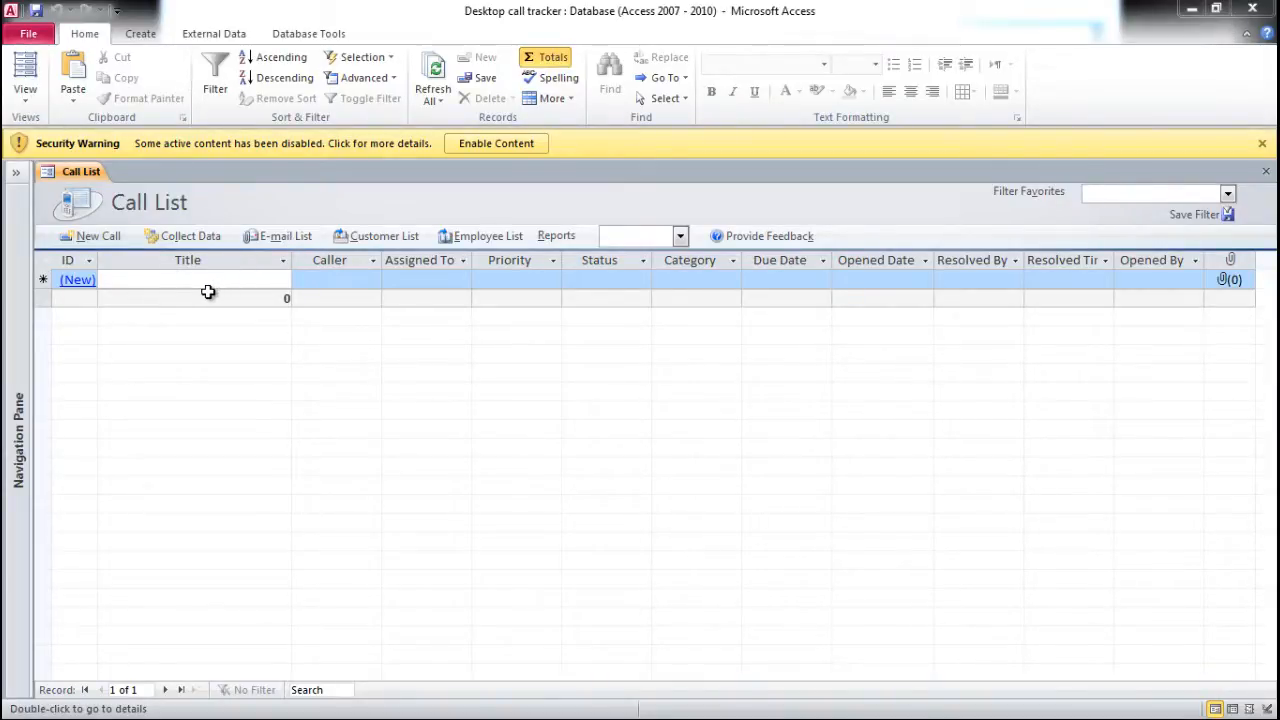
left_click(15, 175)
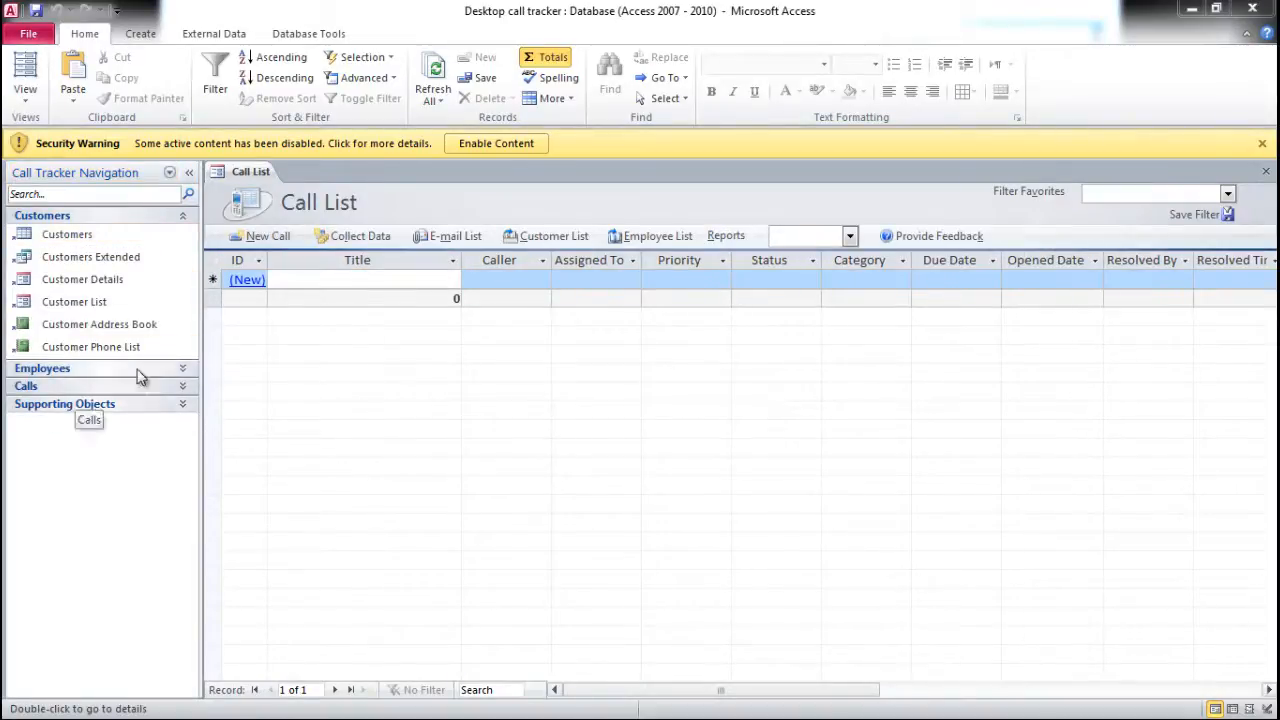
left_click(187, 175)
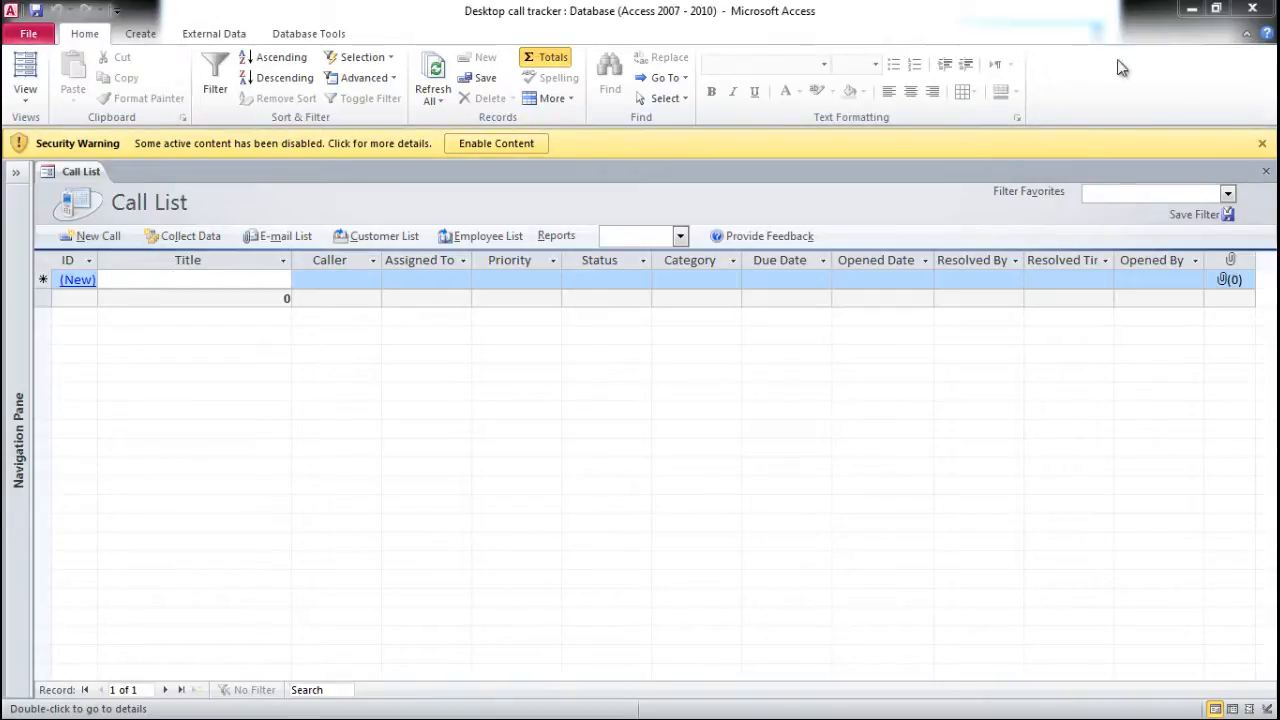
Browse the available database templates in the Education, Finance and Small Business categories
left_click(38, 30)
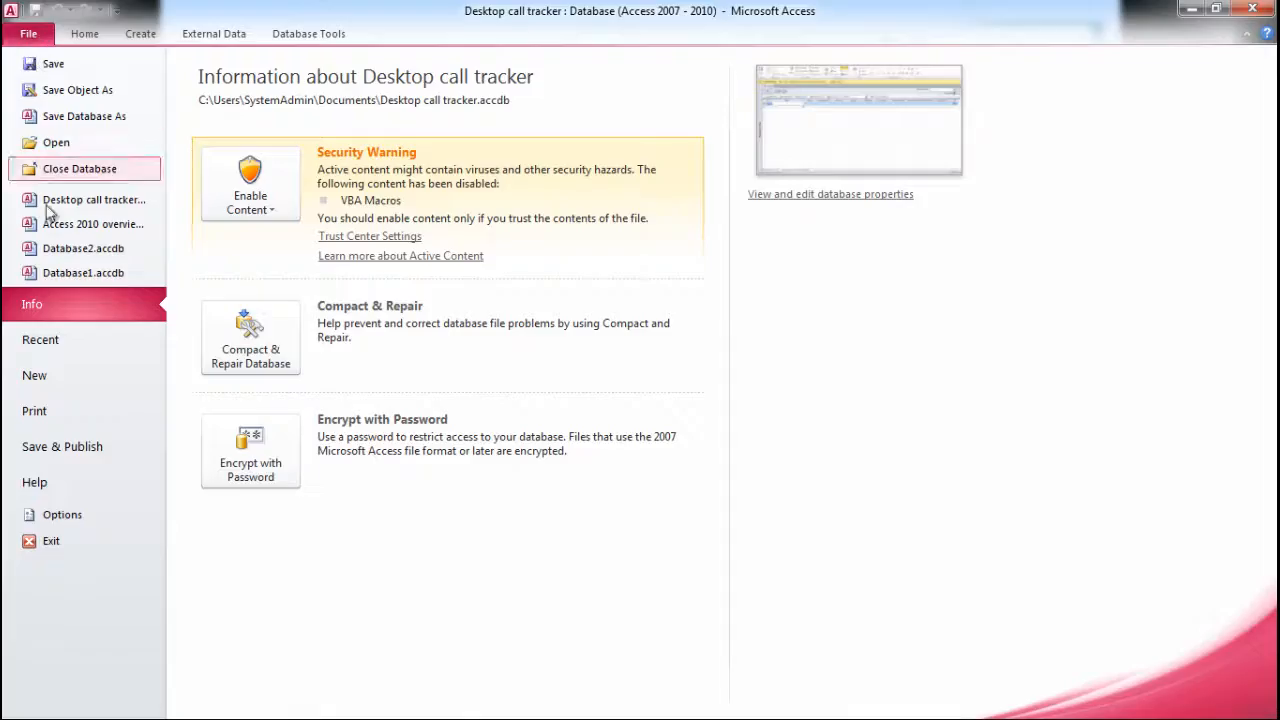
left_click(55, 374)
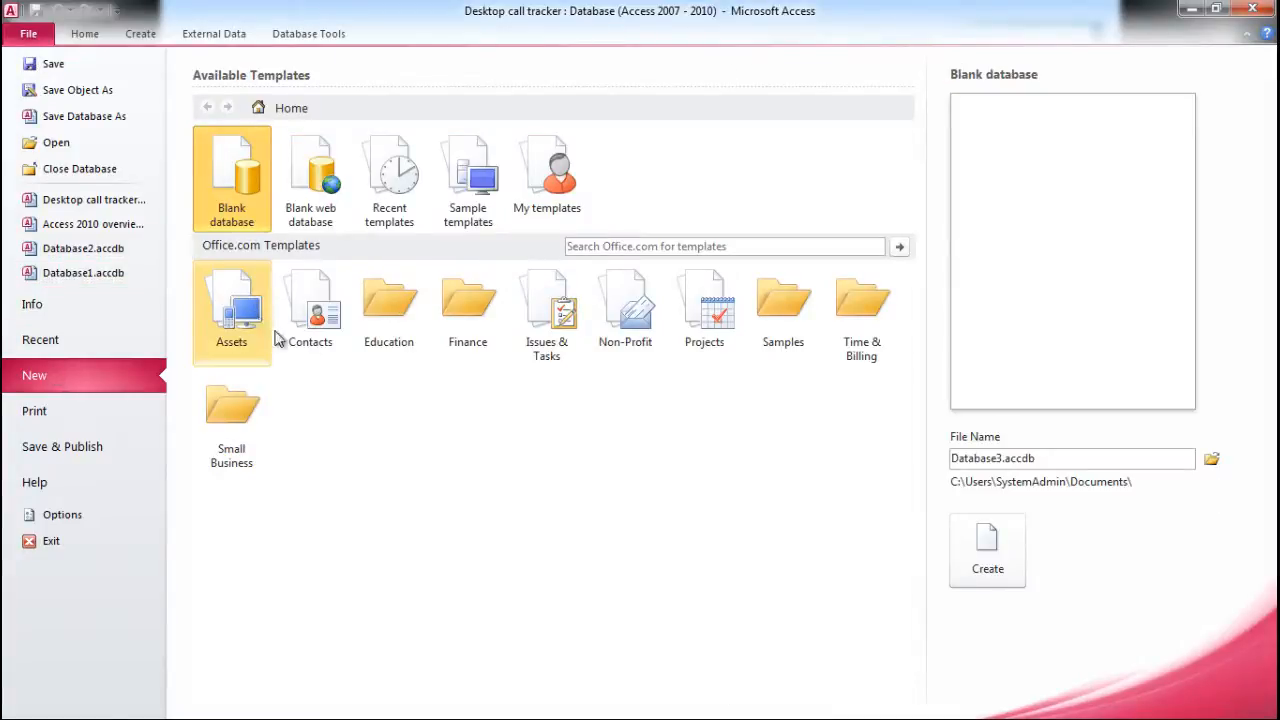
left_click(410, 322)
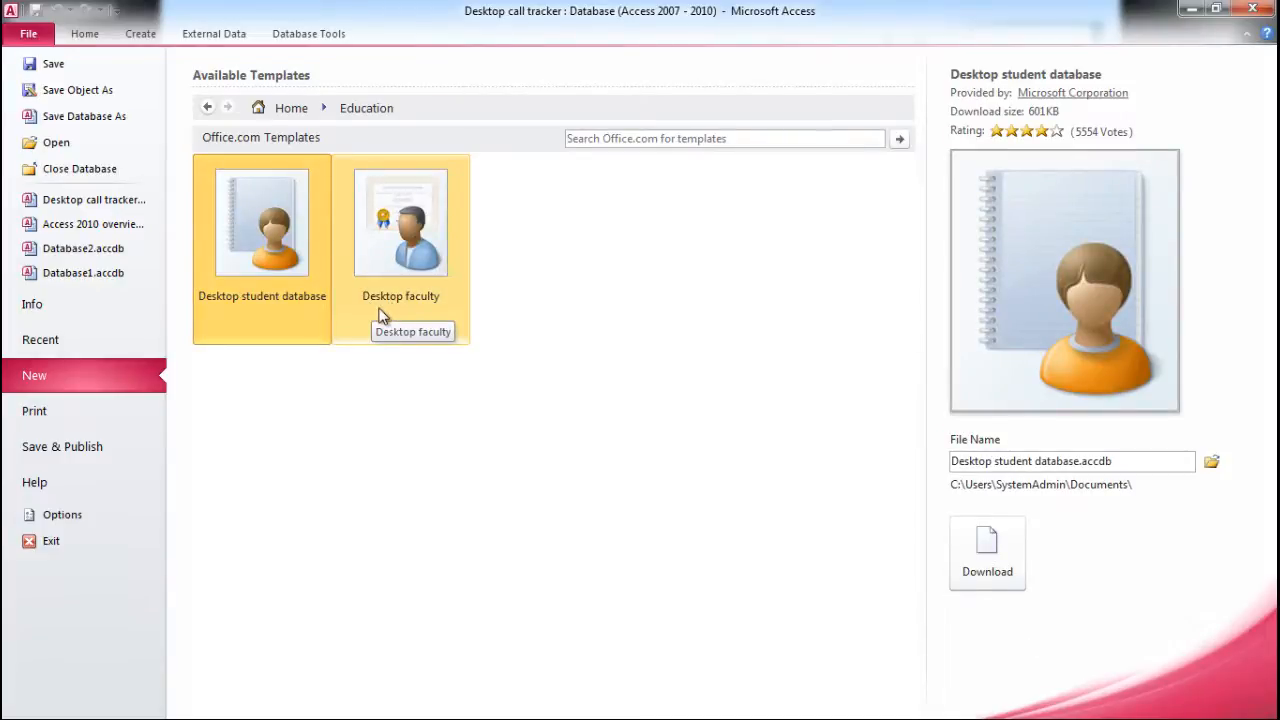
left_click(207, 107)
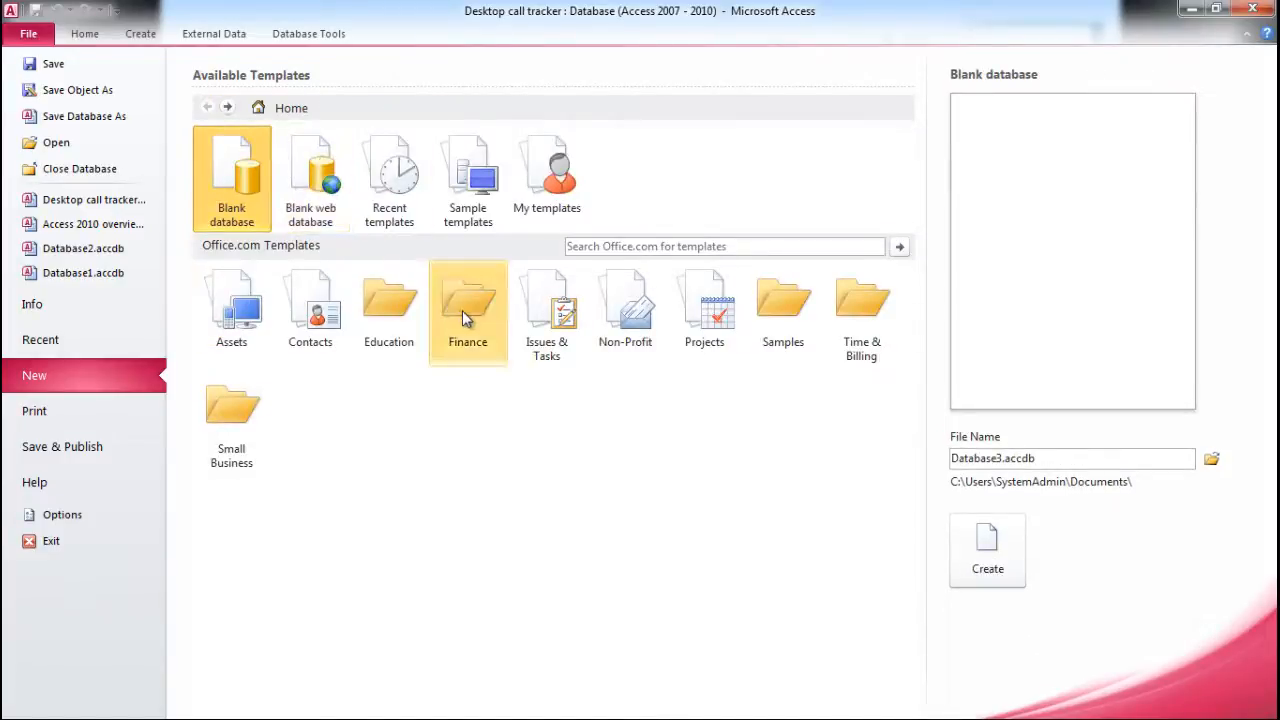
left_click(460, 309)
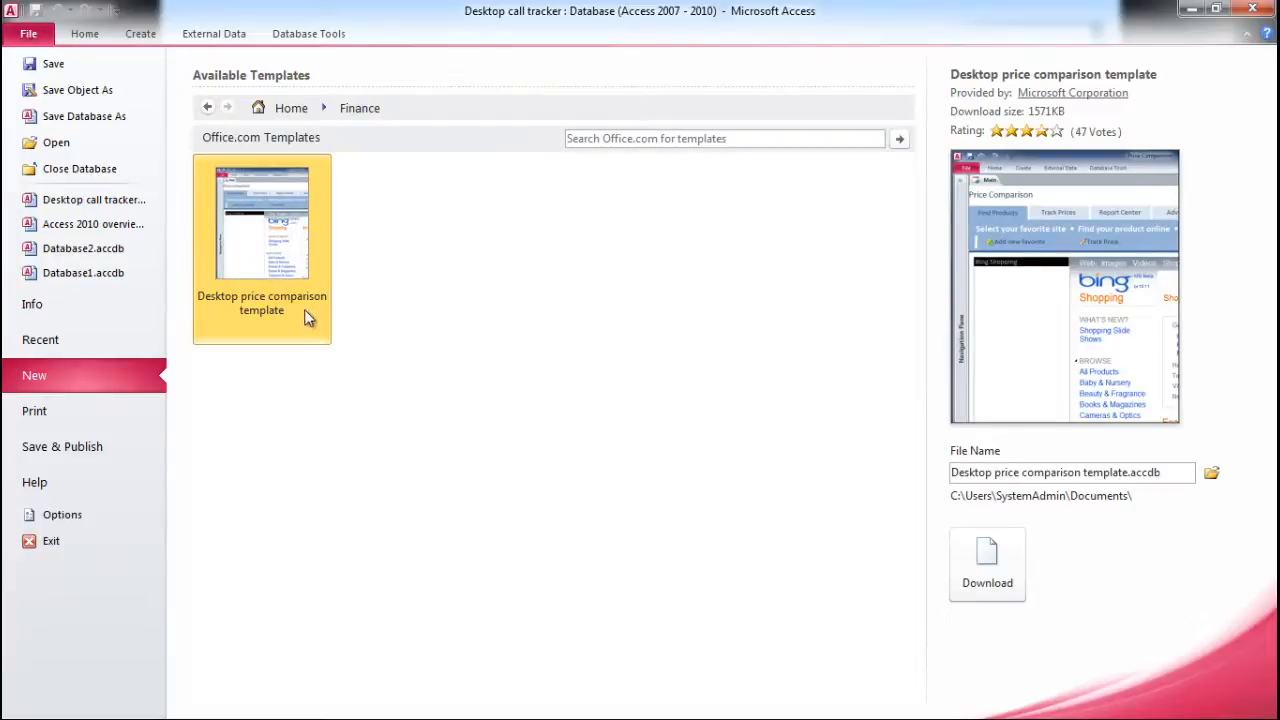
left_click(208, 107)
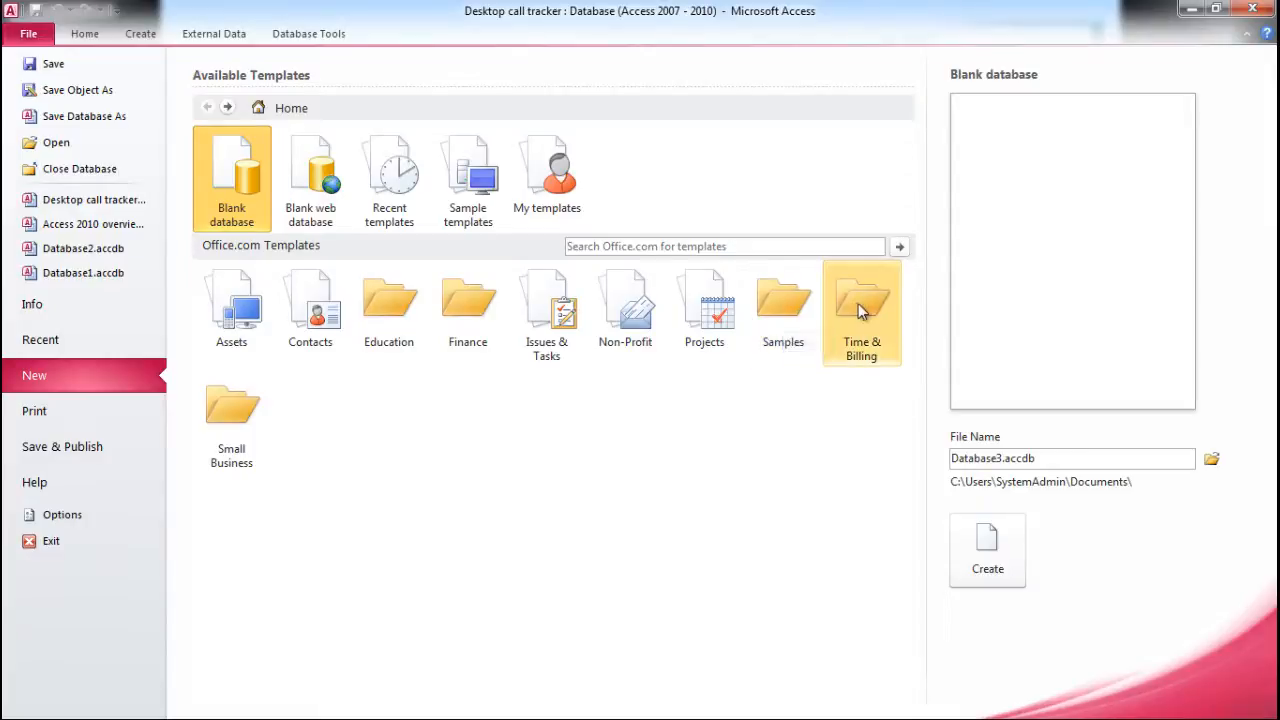
left_click(240, 420)
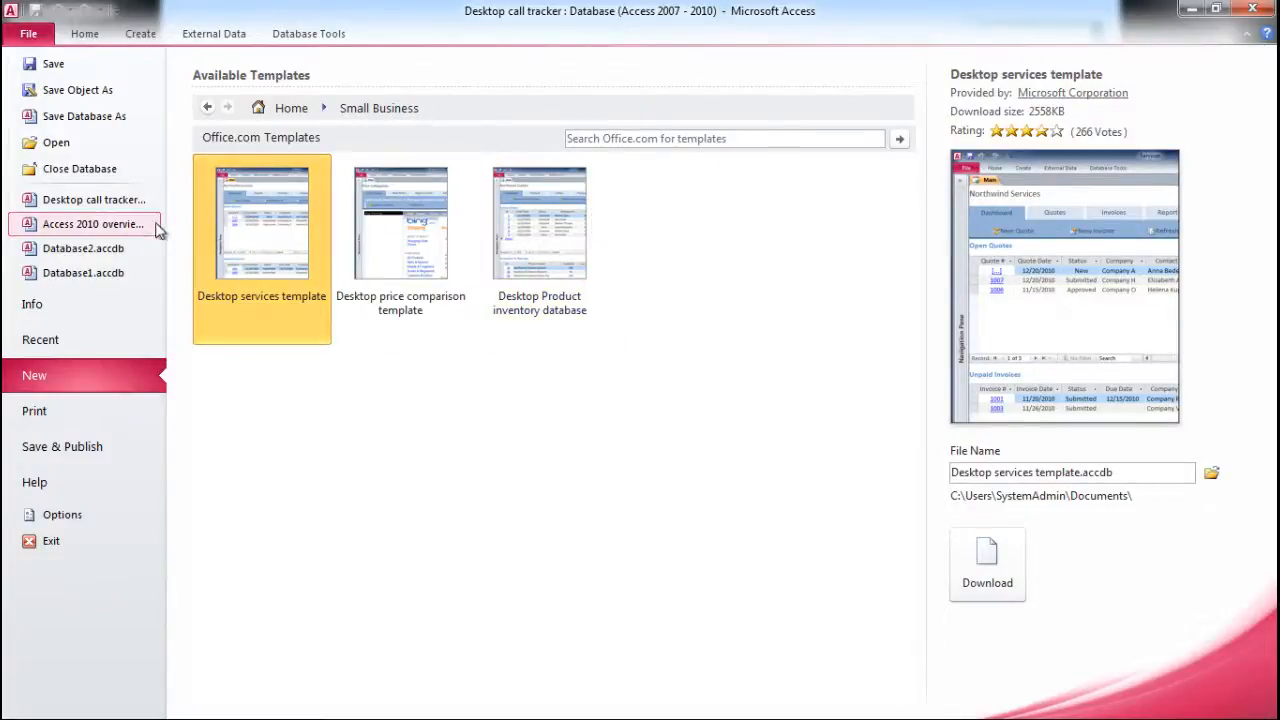
Reopen the Access 2010 overview database and view the list of recent databases
left_click(100, 224)
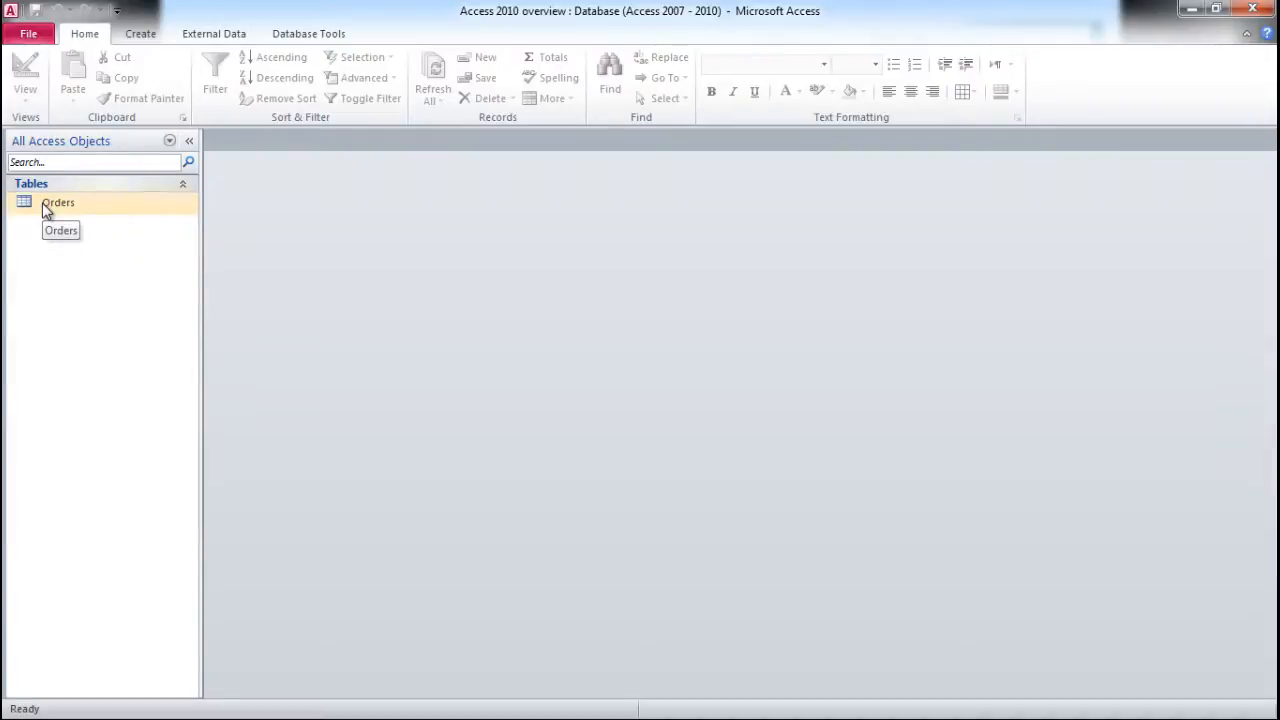
left_click(40, 35)
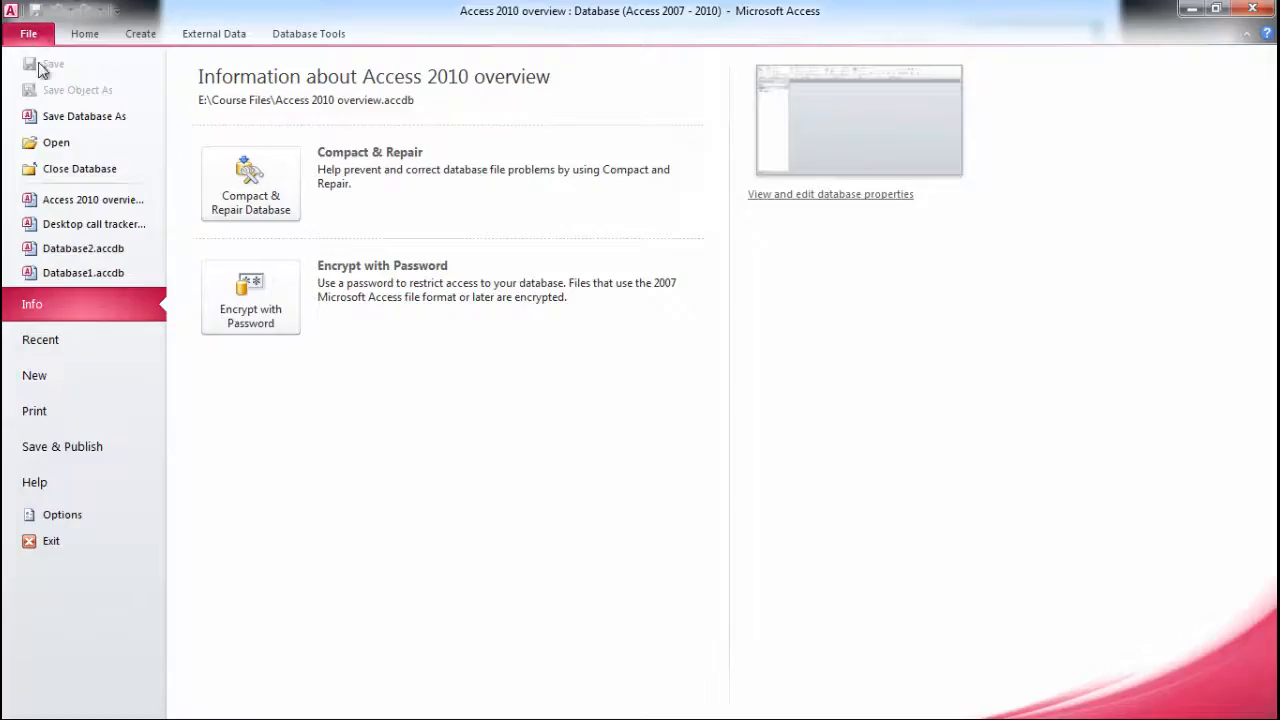
left_click(58, 340)
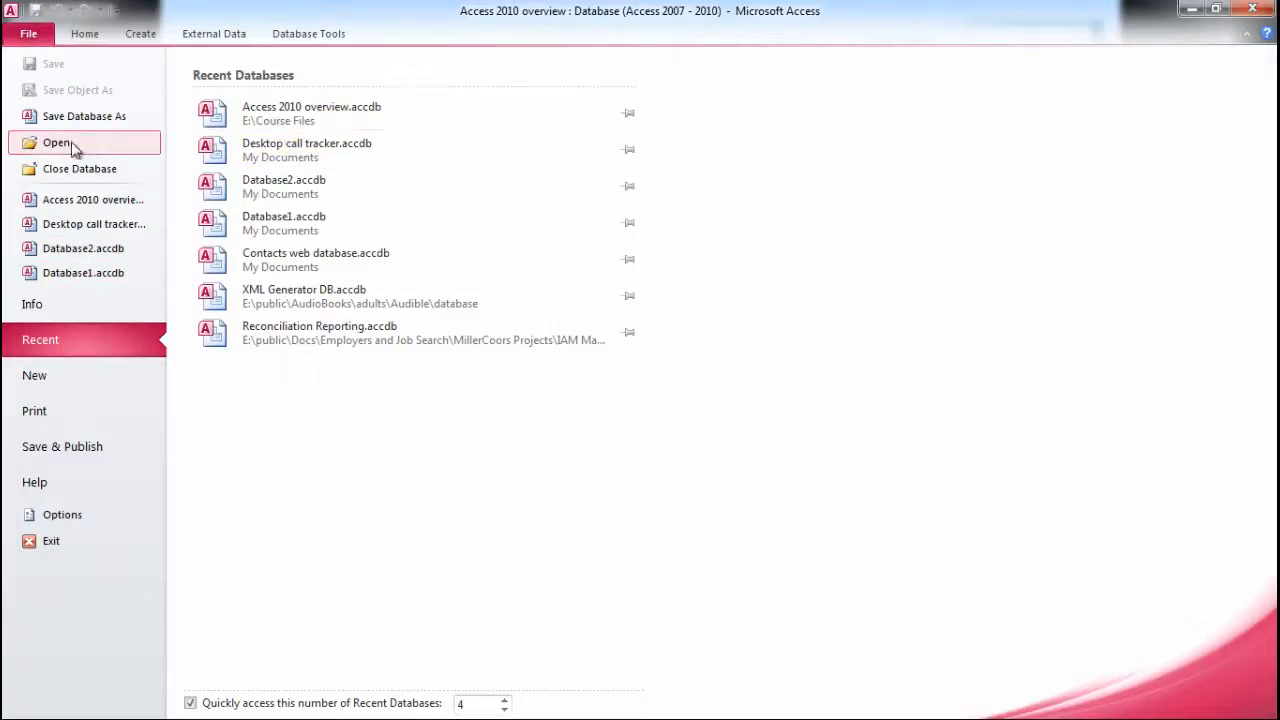
left_click(85, 36)
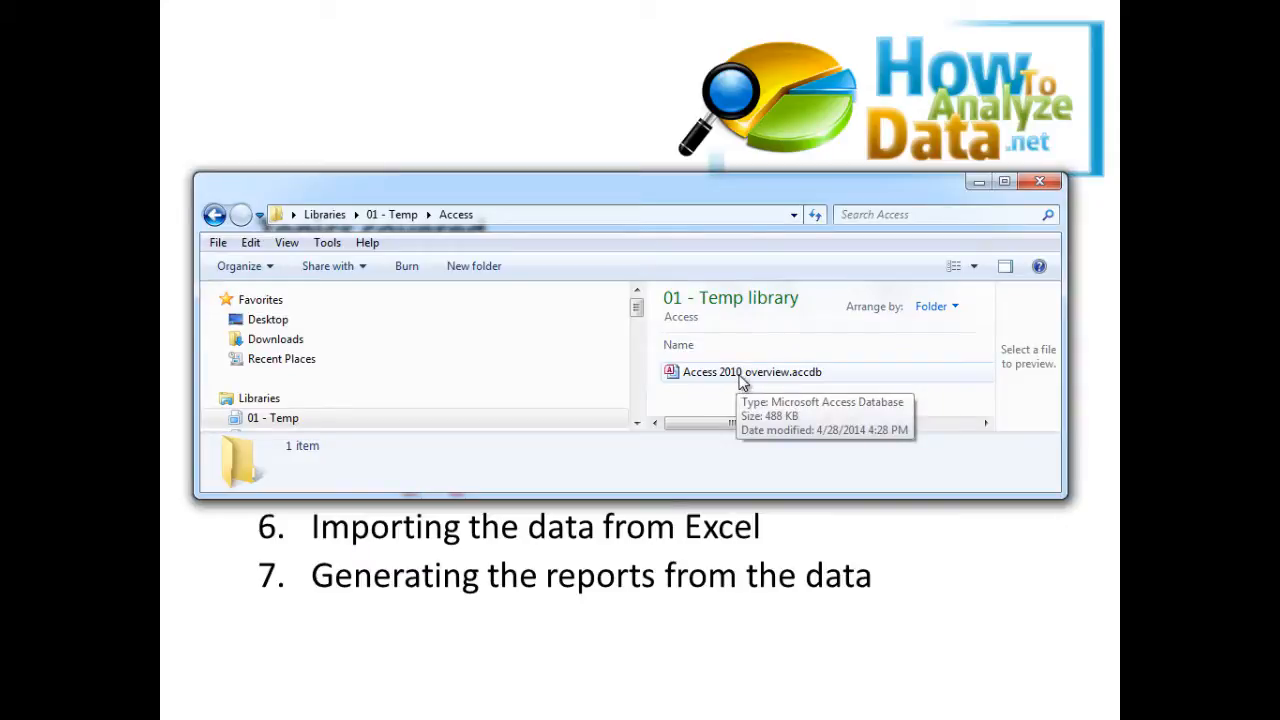
left_click_drag(774, 432, 698, 437)
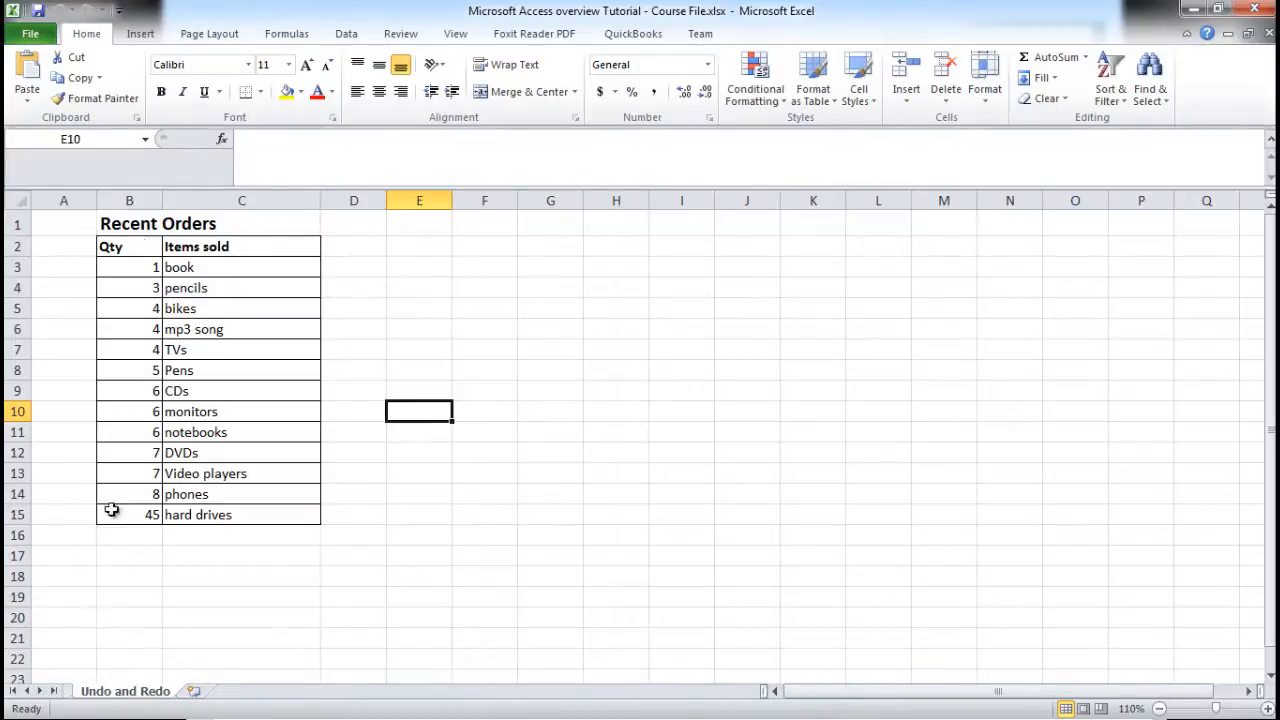
In the Excel course workbook, rename the Undo and Redo worksheet as Recent Orders
double_click(133, 691)
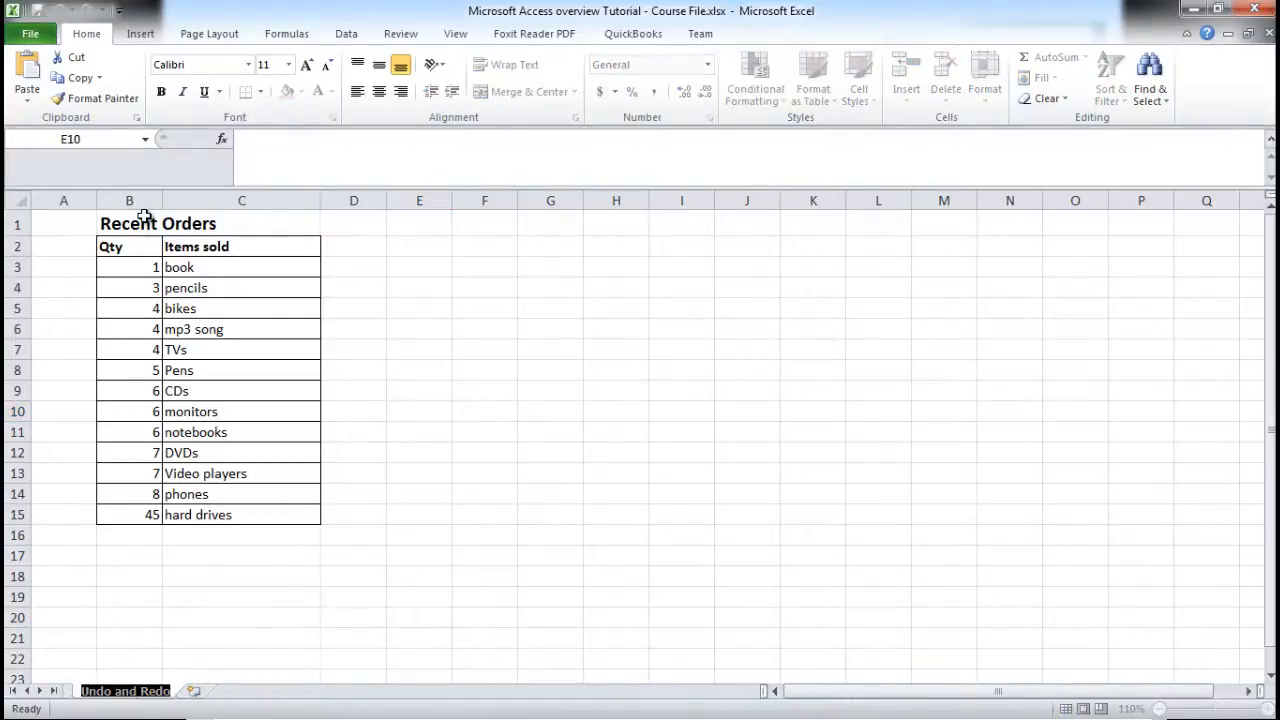
type("Recent")
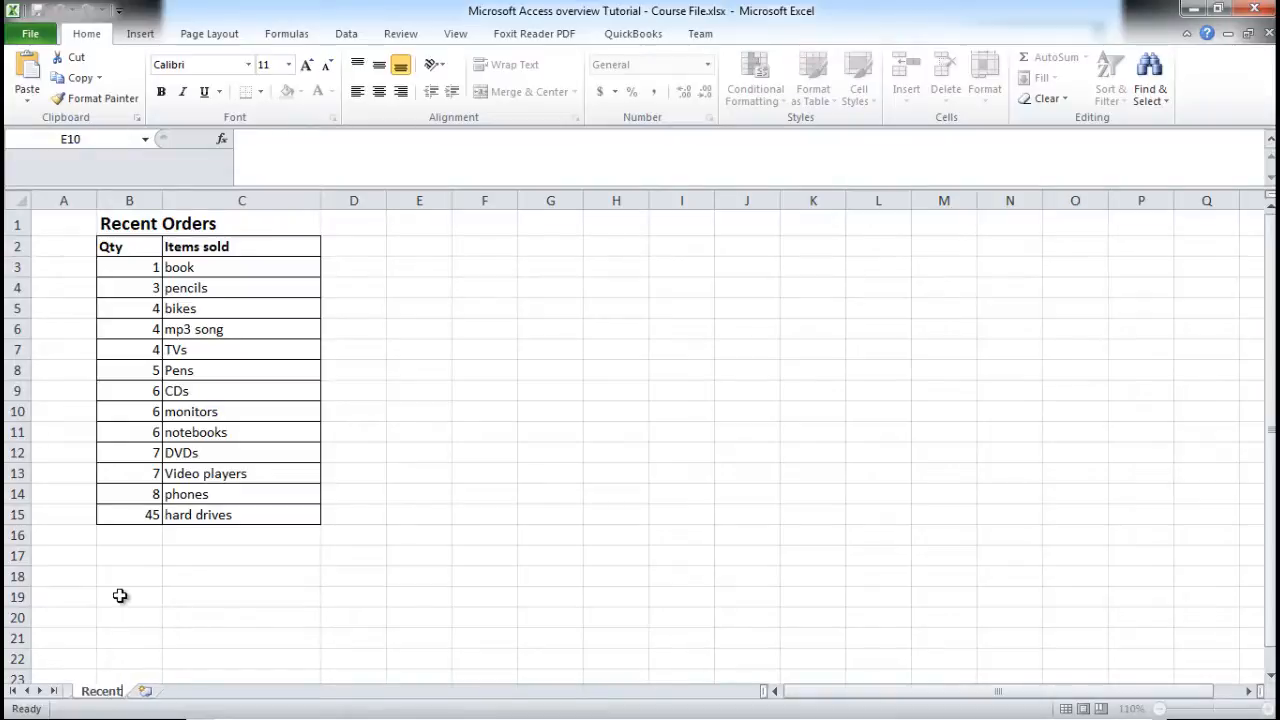
type(" Orders")
key("Return")
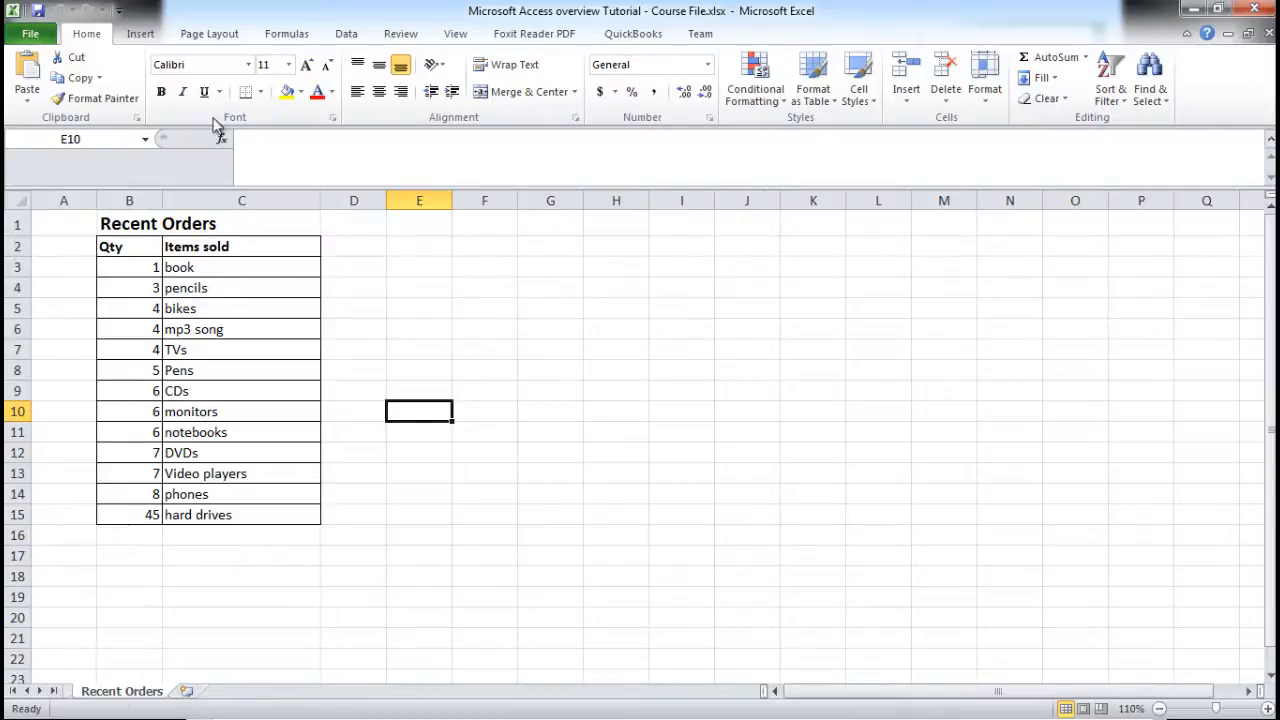
Delete the title row and the empty first column so the list starts in A1, and save the workbook
left_click(15, 225)
right_click(15, 225)
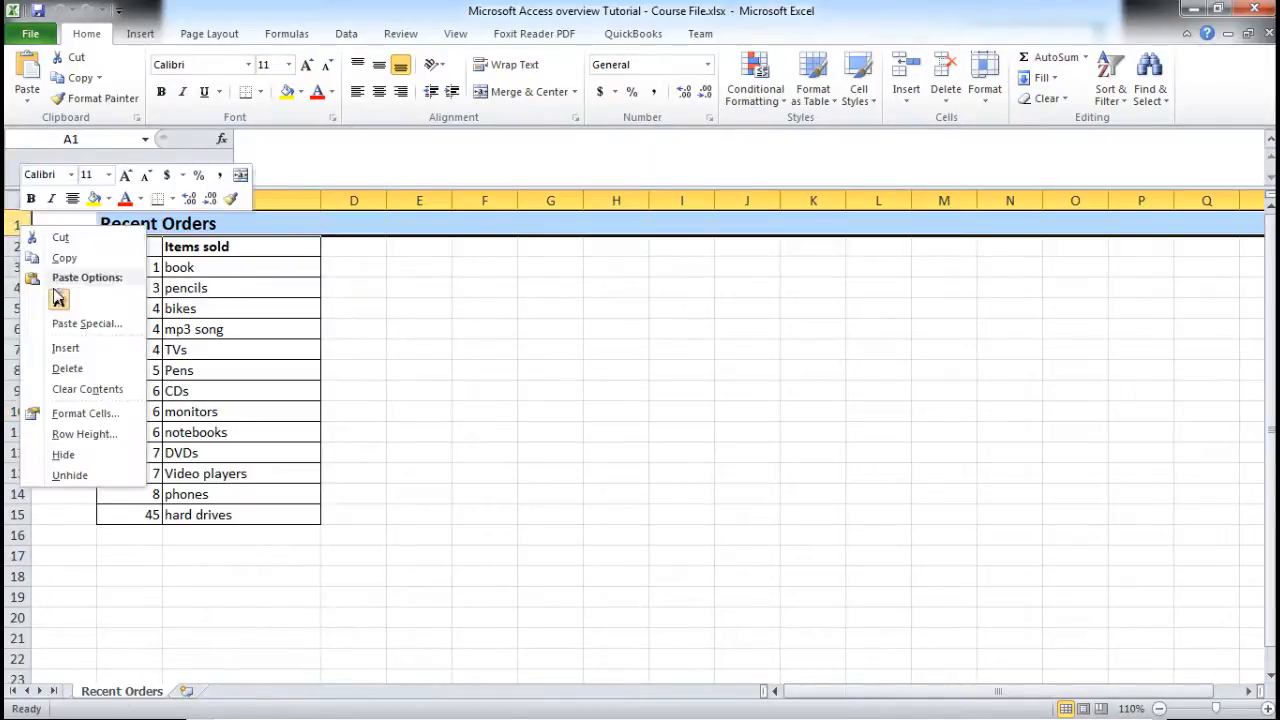
left_click(68, 370)
left_click(66, 203)
right_click(66, 205)
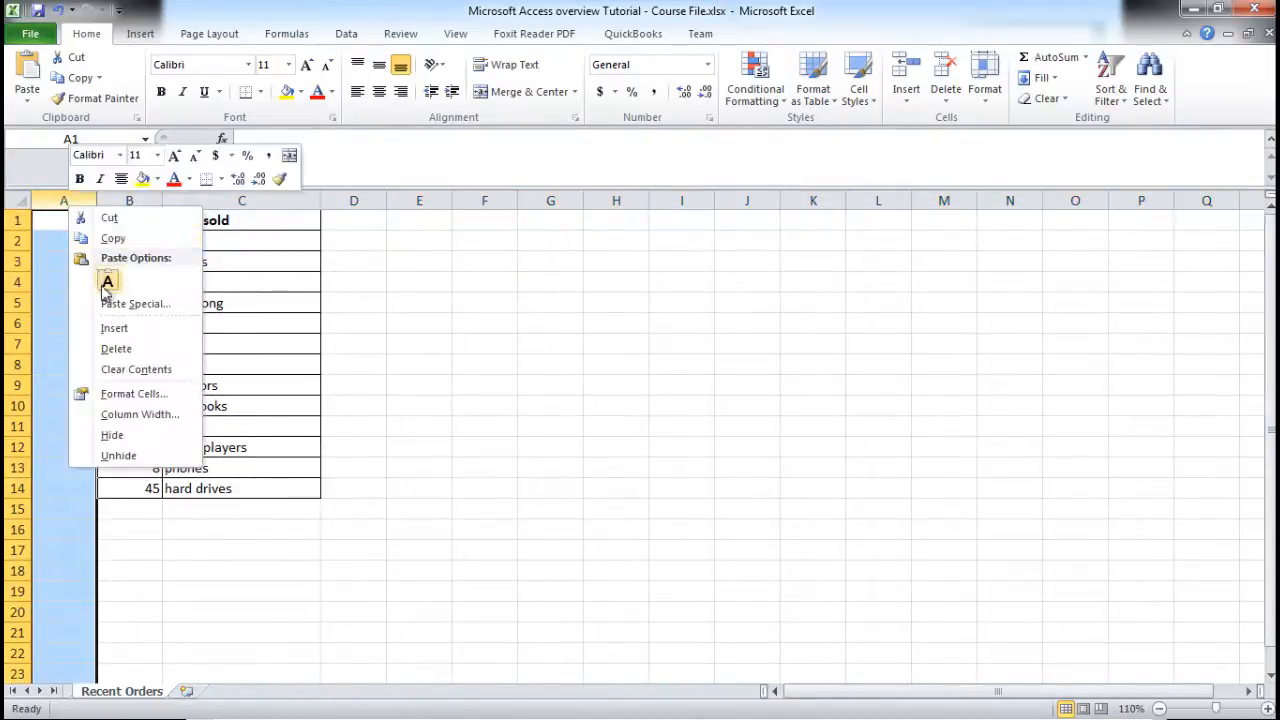
left_click(118, 350)
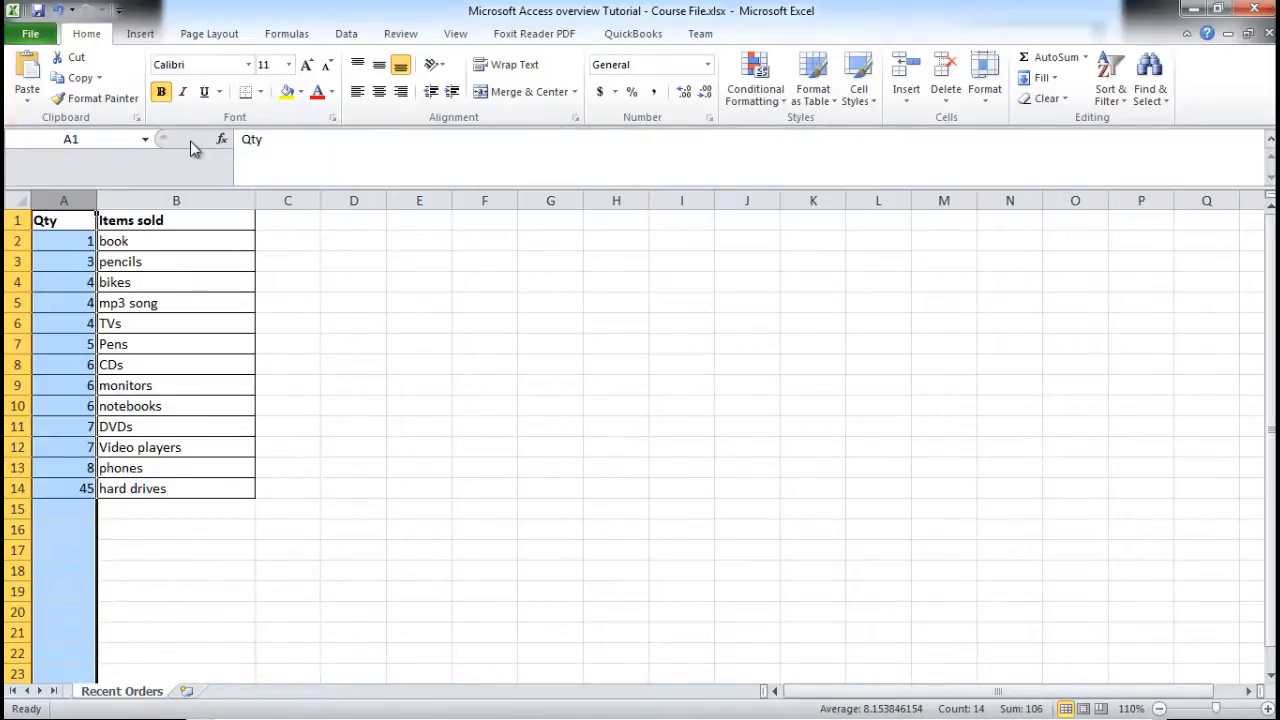
left_click(41, 18)
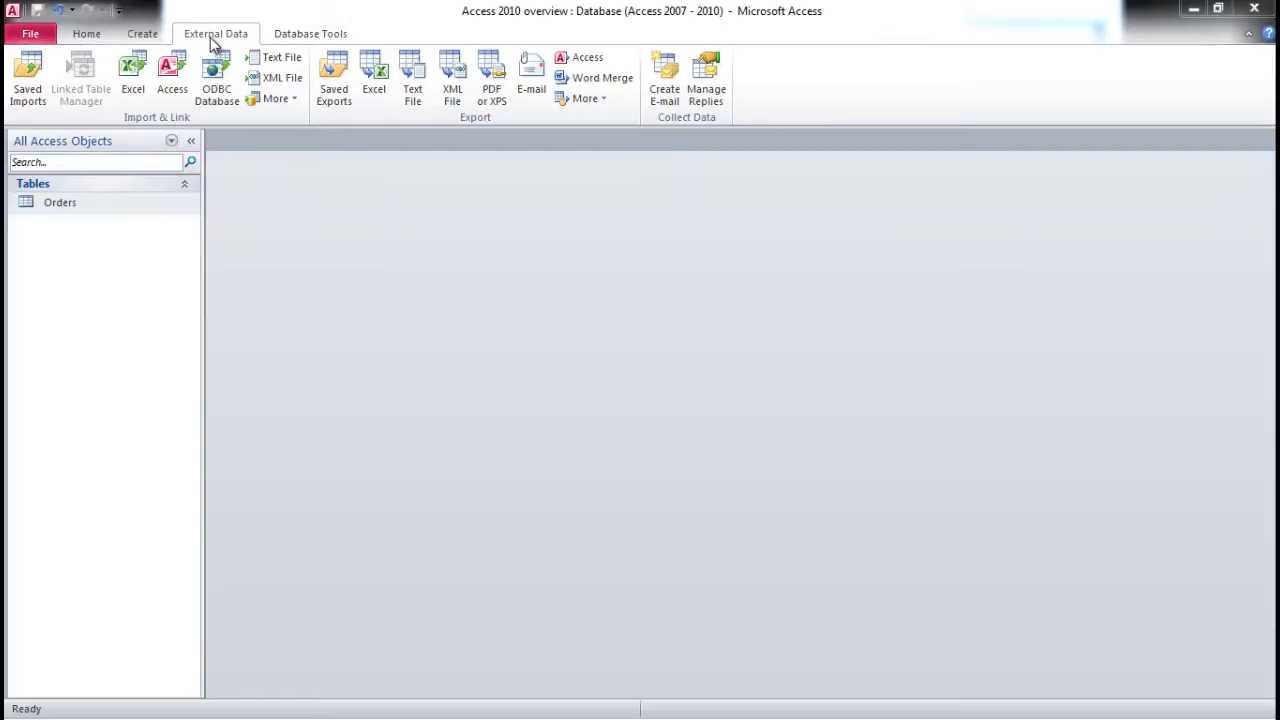
In Access, start importing Microsoft Access overview Tutorial - Course File.xlsx into a new table of the current database
left_click(131, 72)
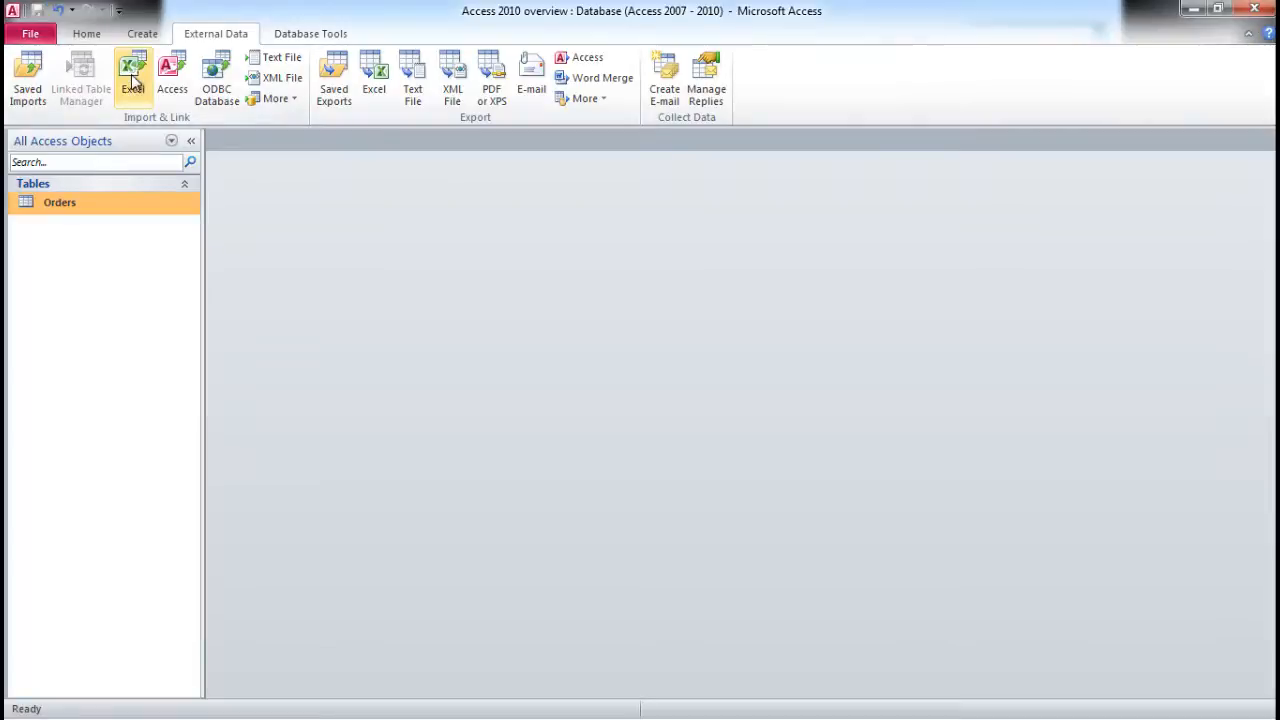
left_click(137, 86)
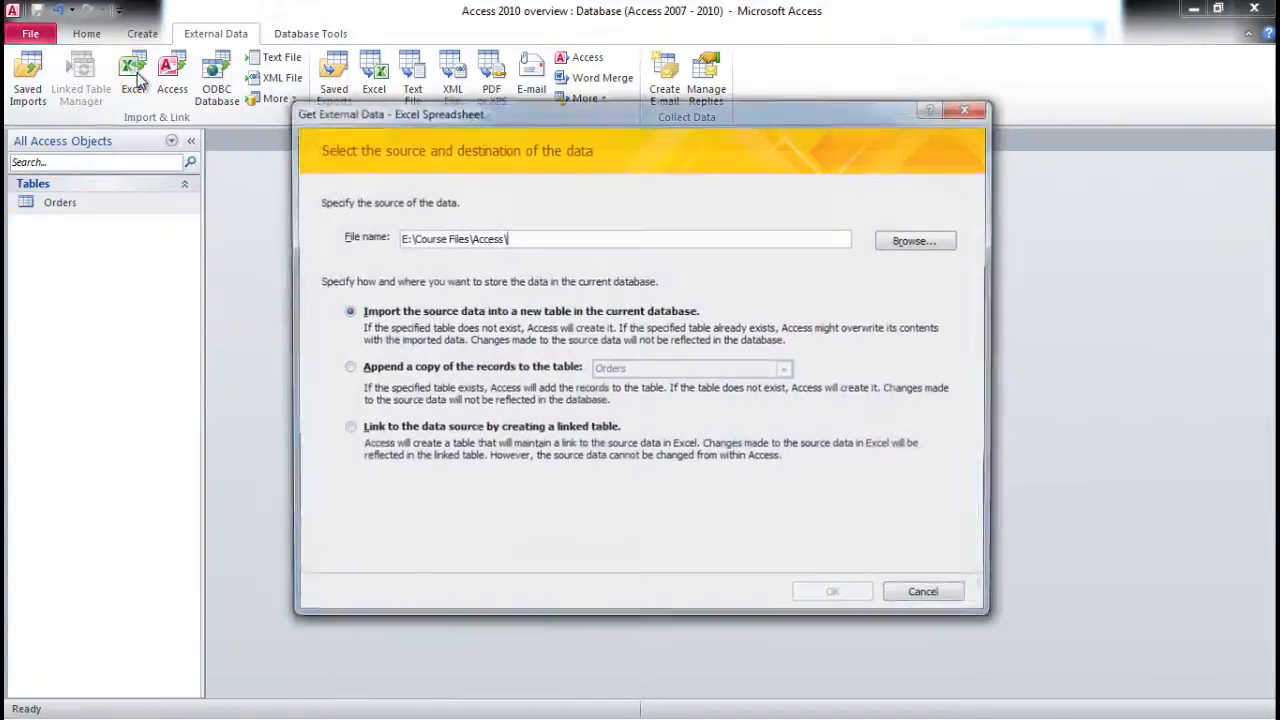
left_click(912, 243)
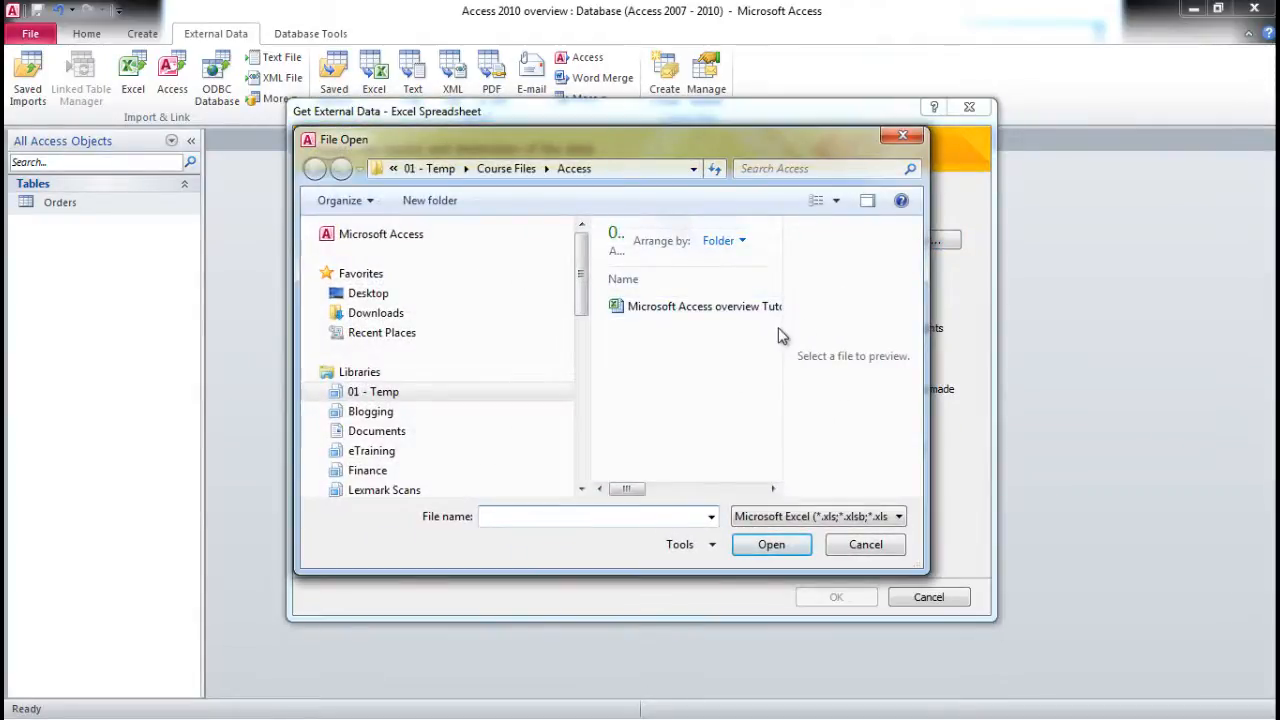
left_click_drag(784, 330, 858, 330)
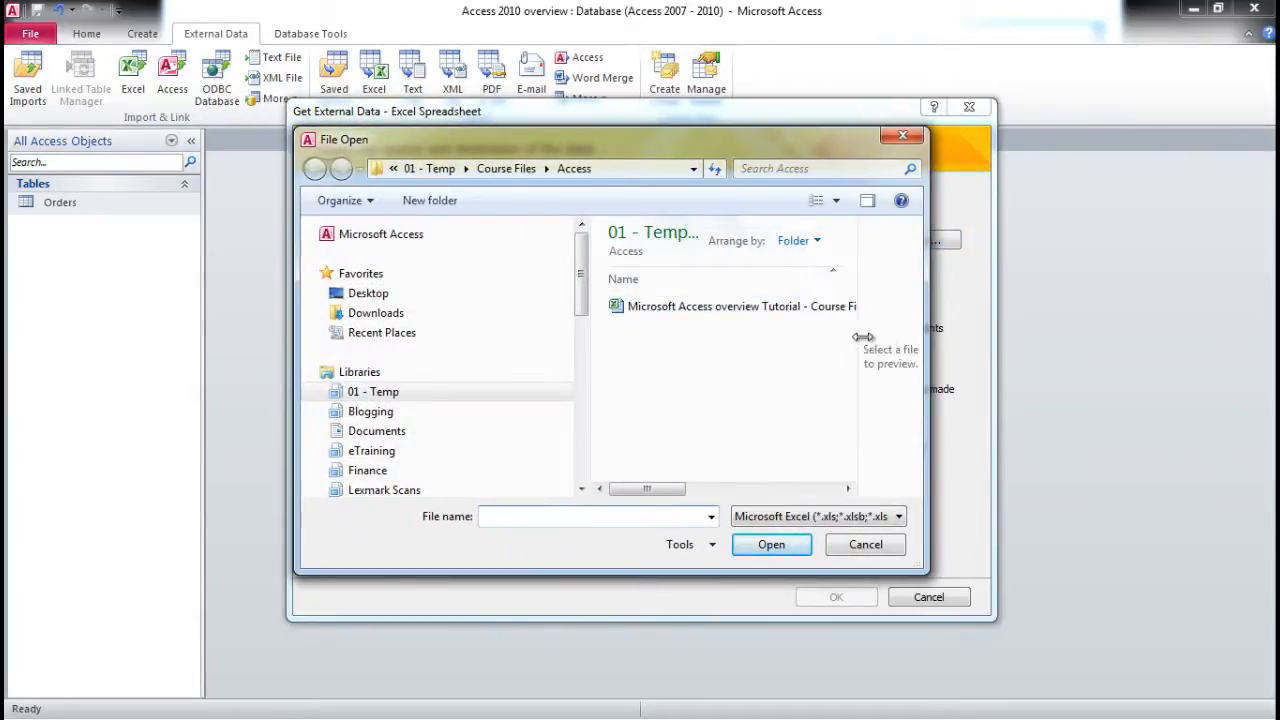
double_click(710, 307)
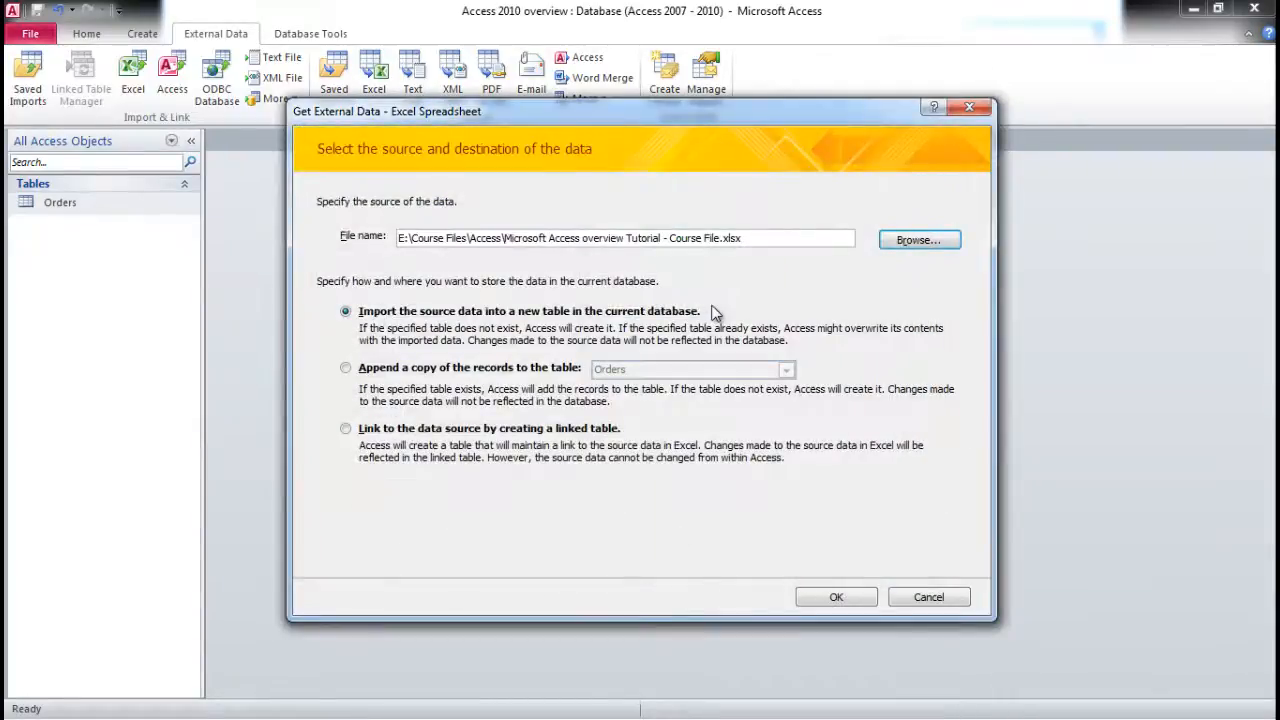
left_click(818, 597)
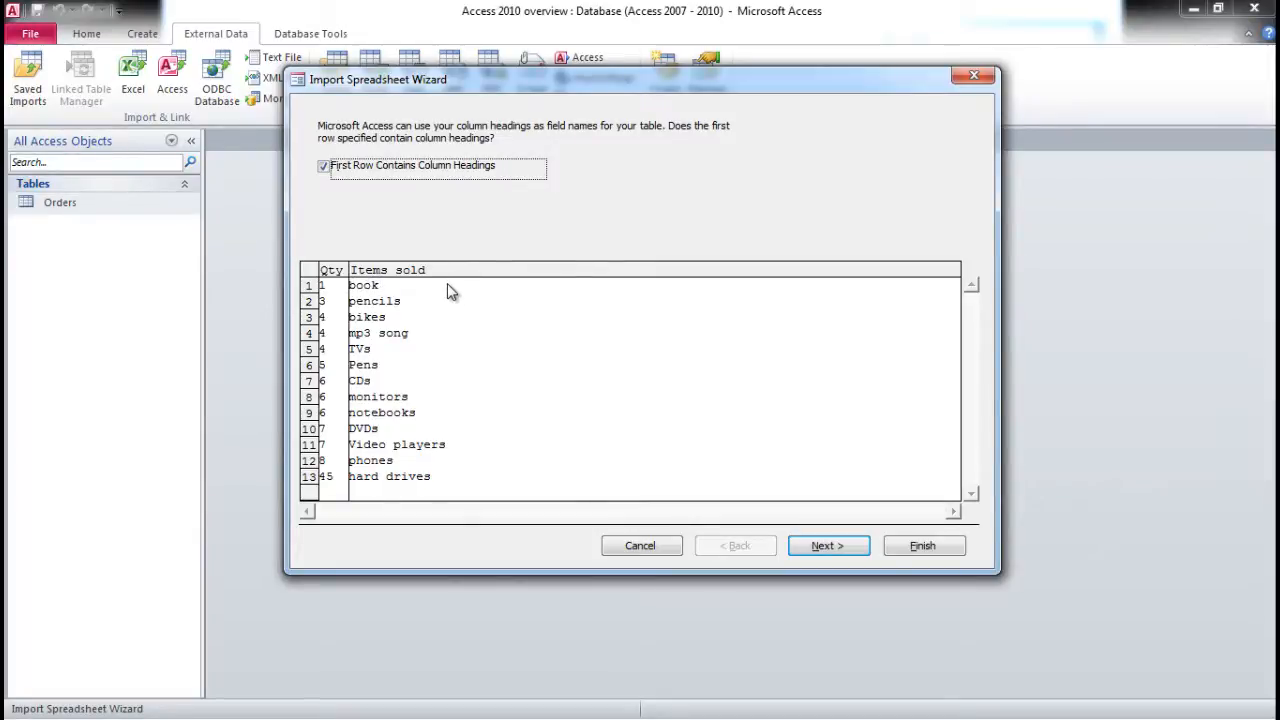
Use the first row as column headings, set the Qty field's data type to Long Integer, and check the Items sold field's options
left_click(826, 546)
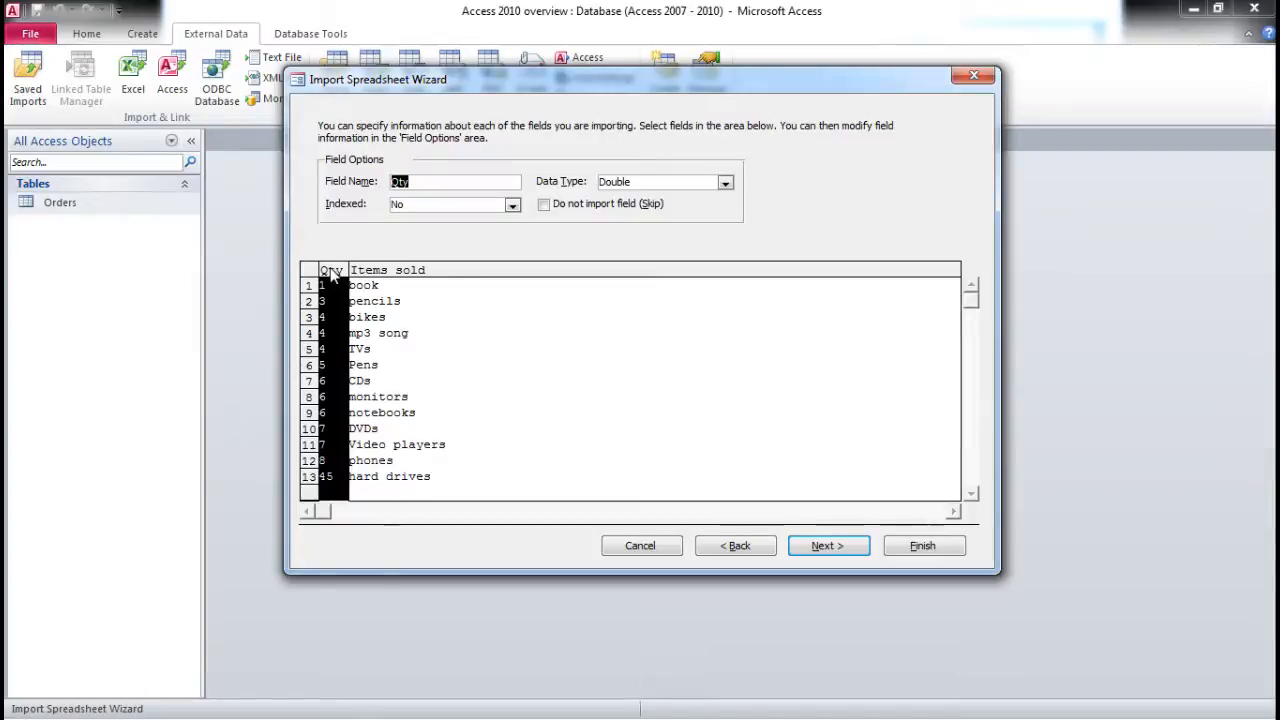
left_click(725, 185)
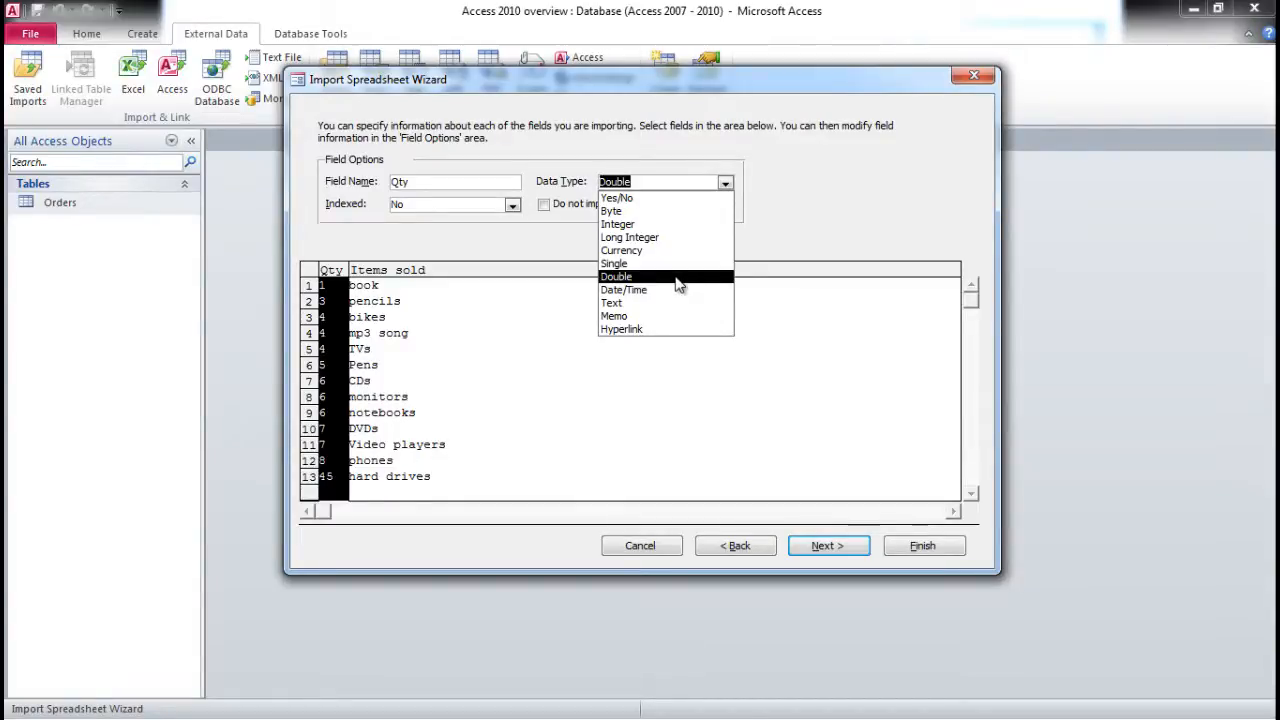
left_click(680, 237)
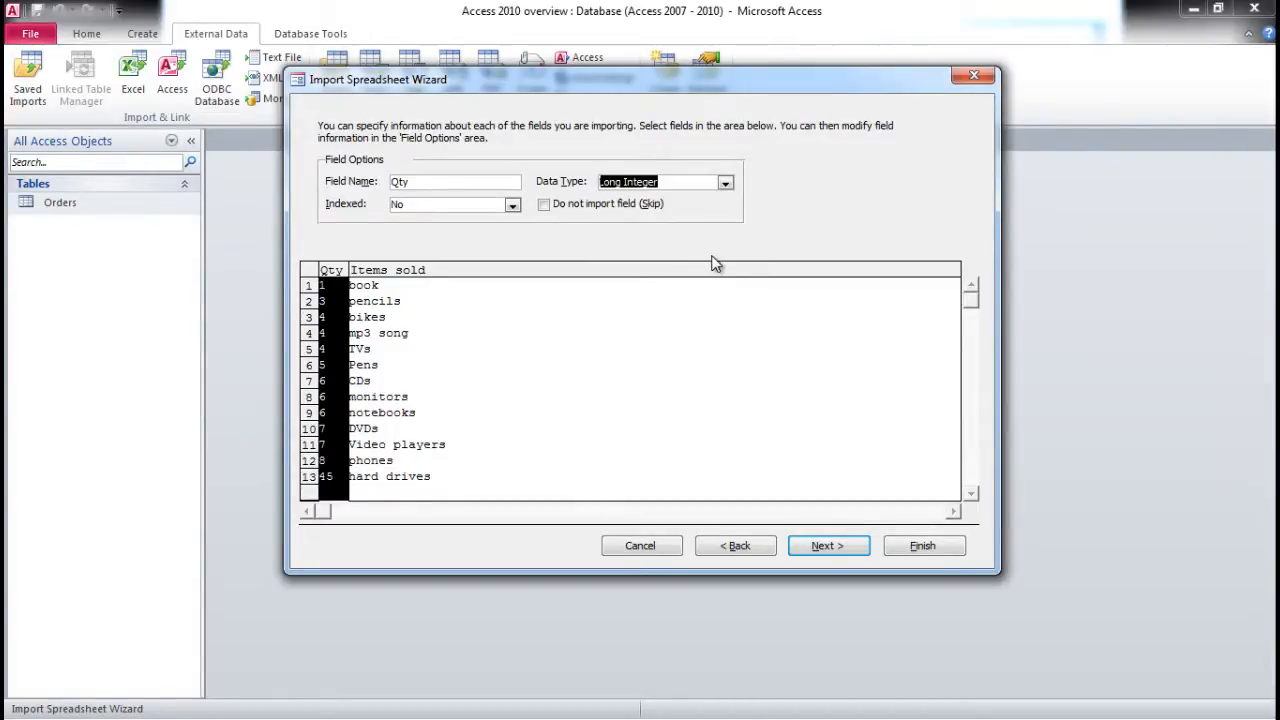
left_click(725, 183)
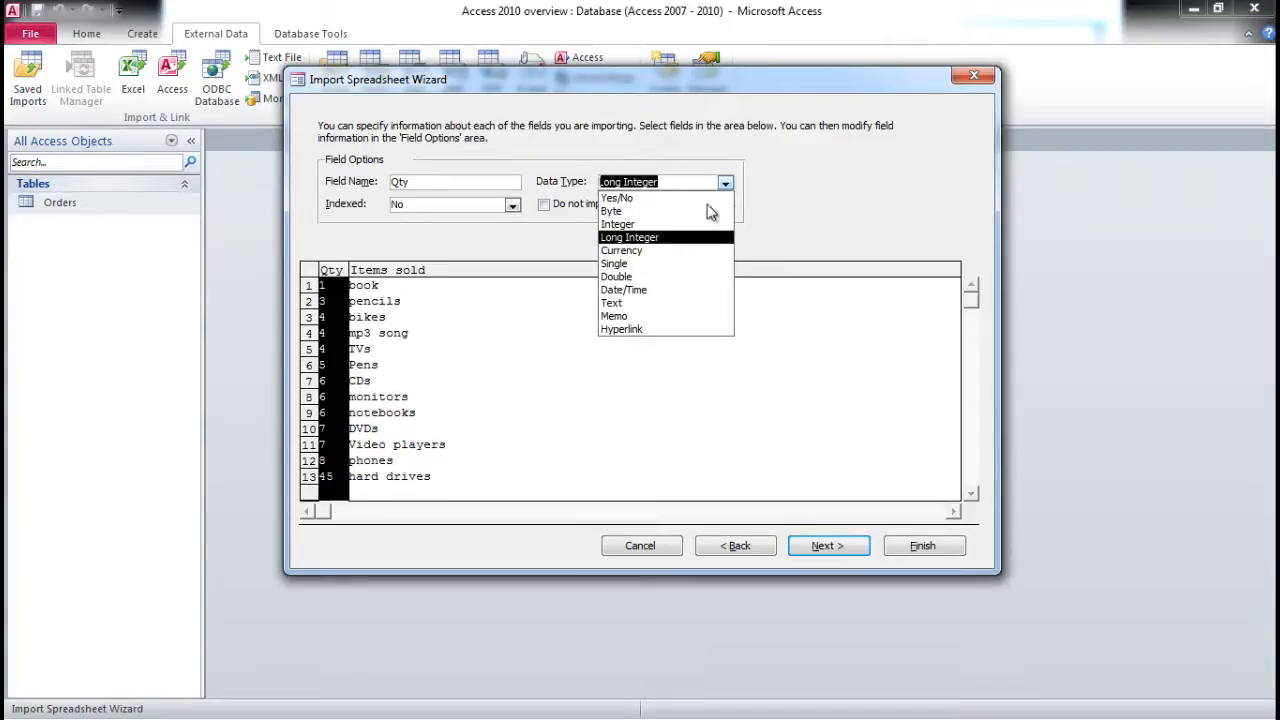
left_click(643, 242)
left_click(380, 272)
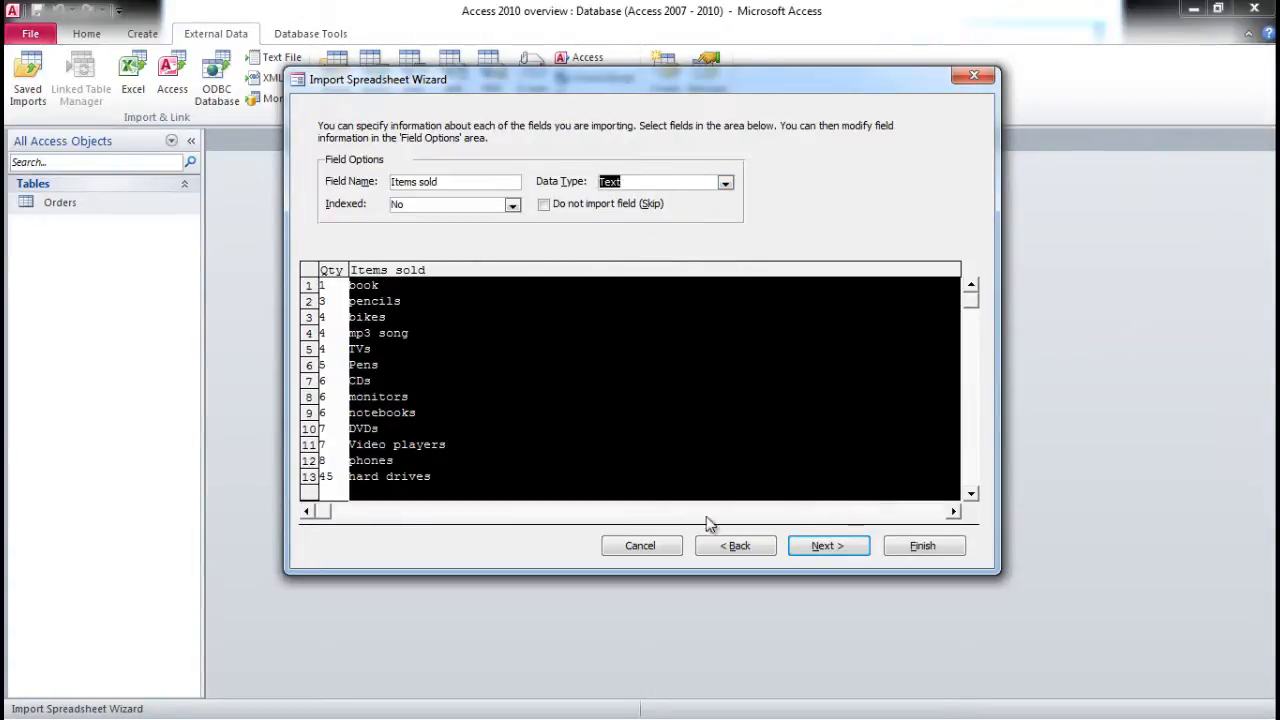
Let Access add the primary key, finish importing into a table named Recent Orders without saving the import steps, and open that table
left_click(836, 546)
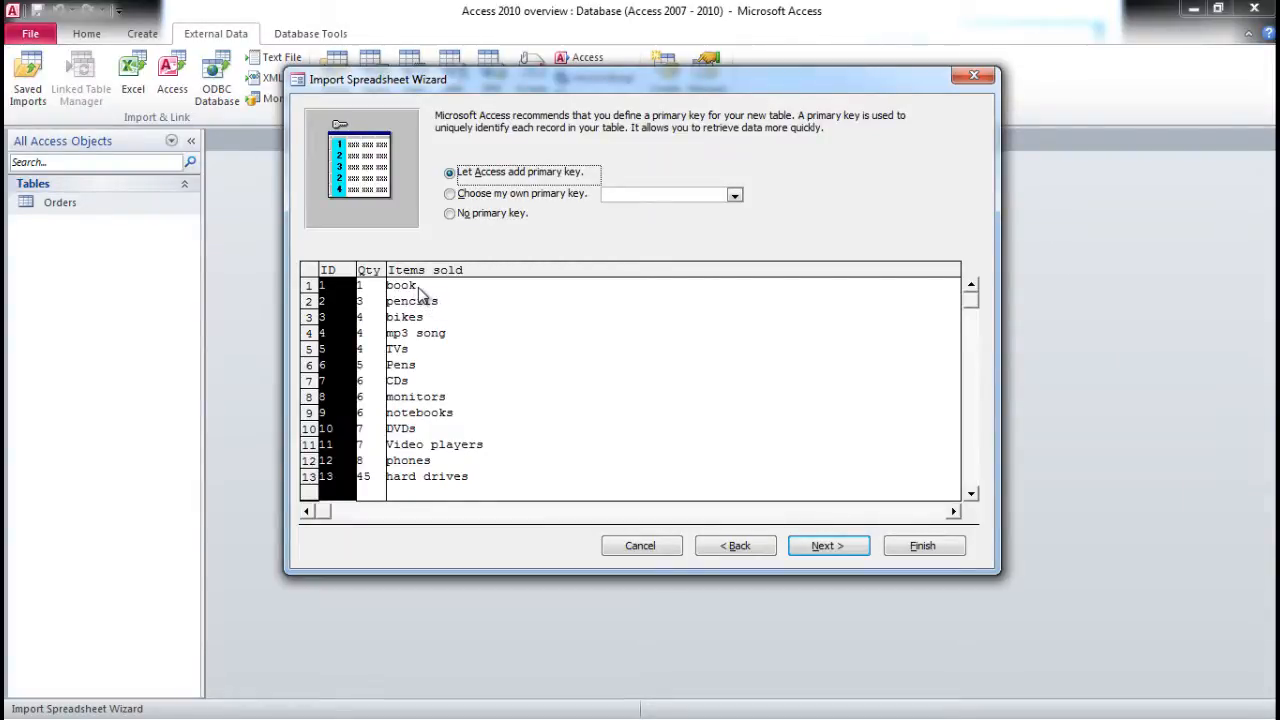
left_click(829, 546)
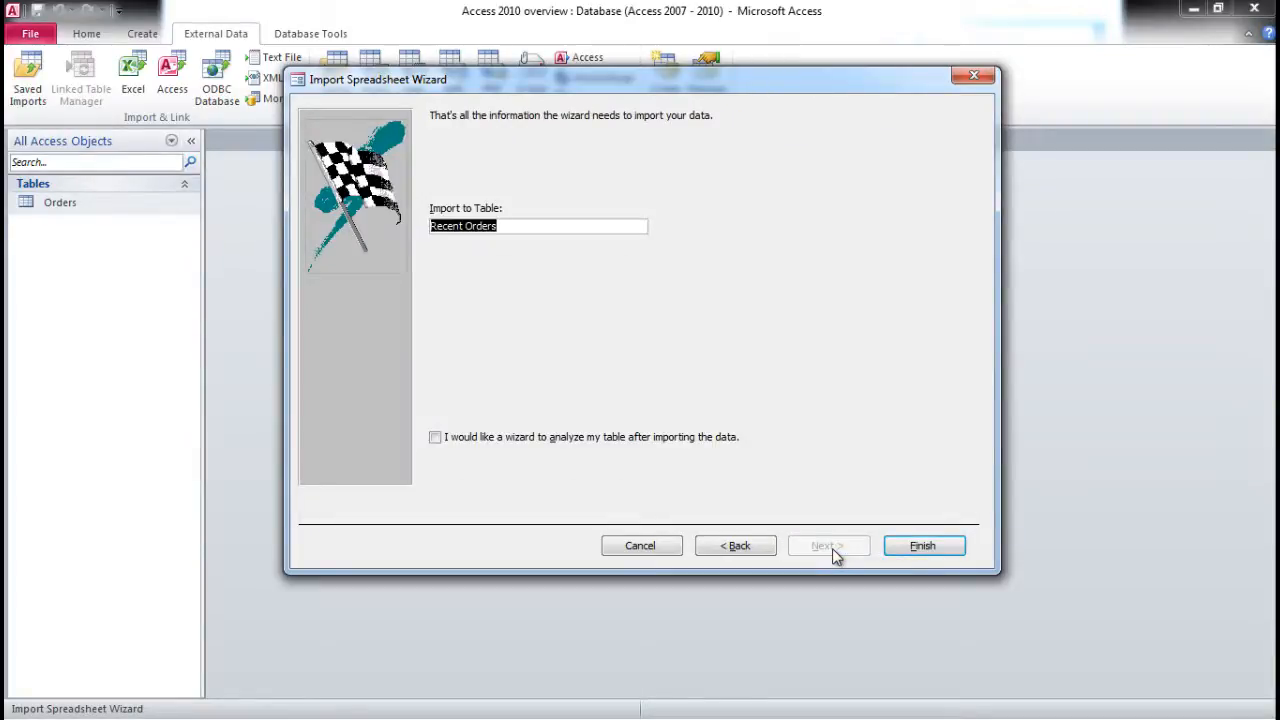
left_click(506, 226)
left_click_drag(506, 226, 420, 228)
left_click(920, 545)
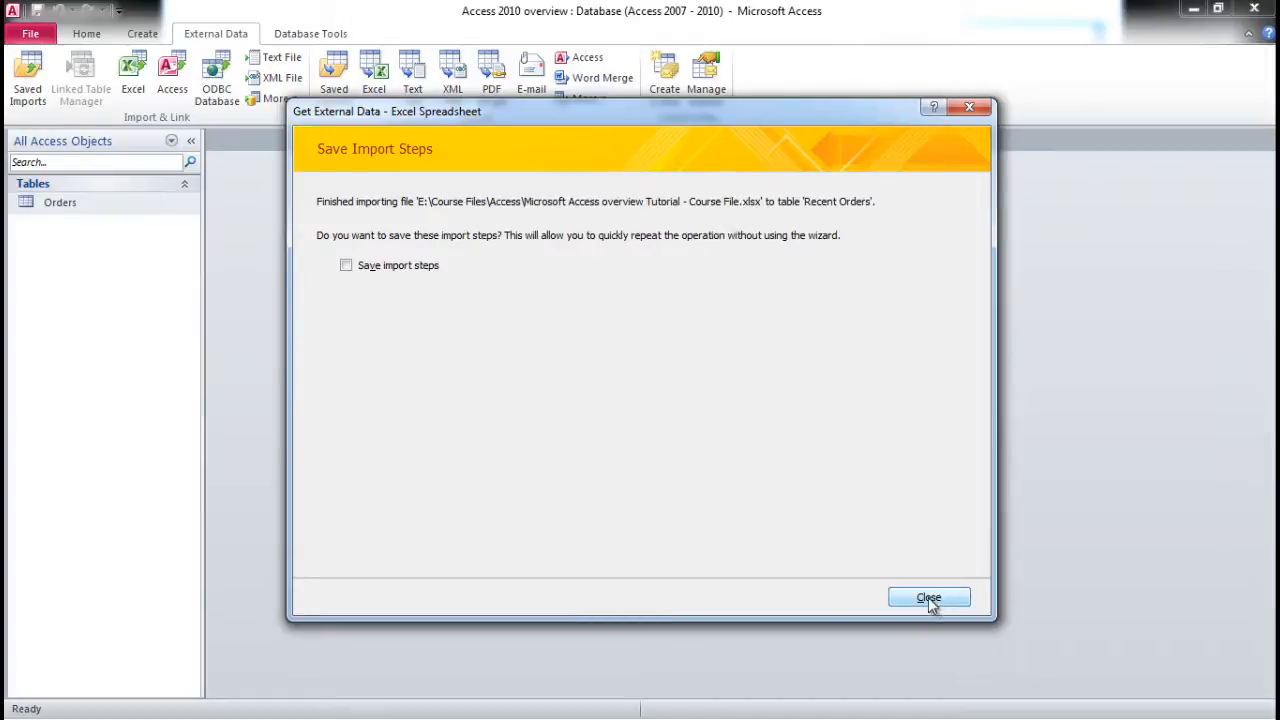
left_click(929, 598)
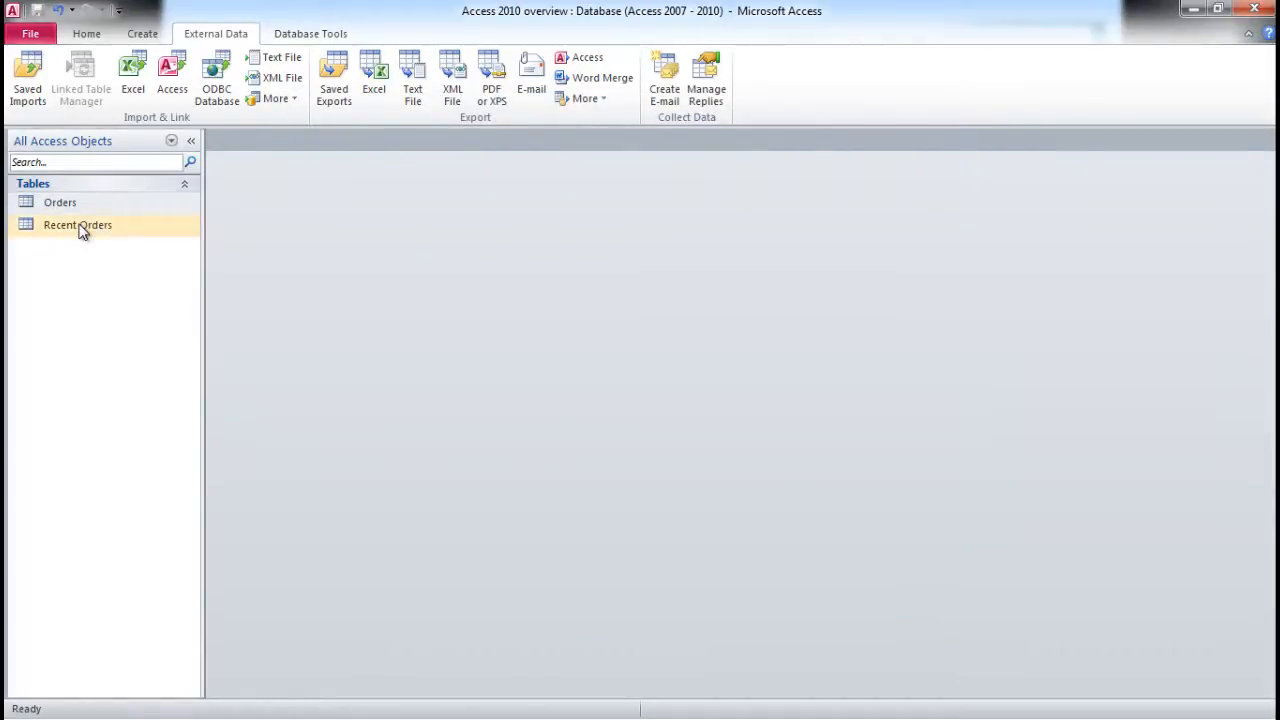
double_click(82, 228)
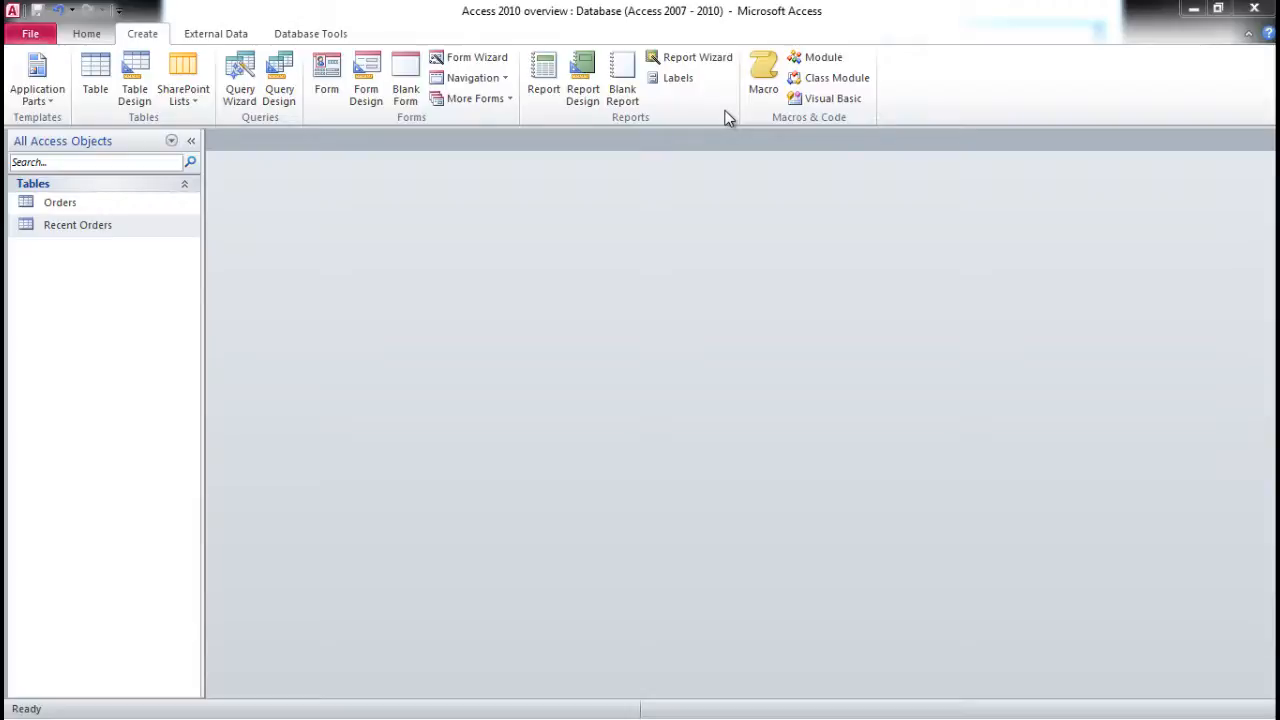
Start a Report Wizard report based on the Recent Orders table and include the Qty and Items sold fields
left_click(83, 228)
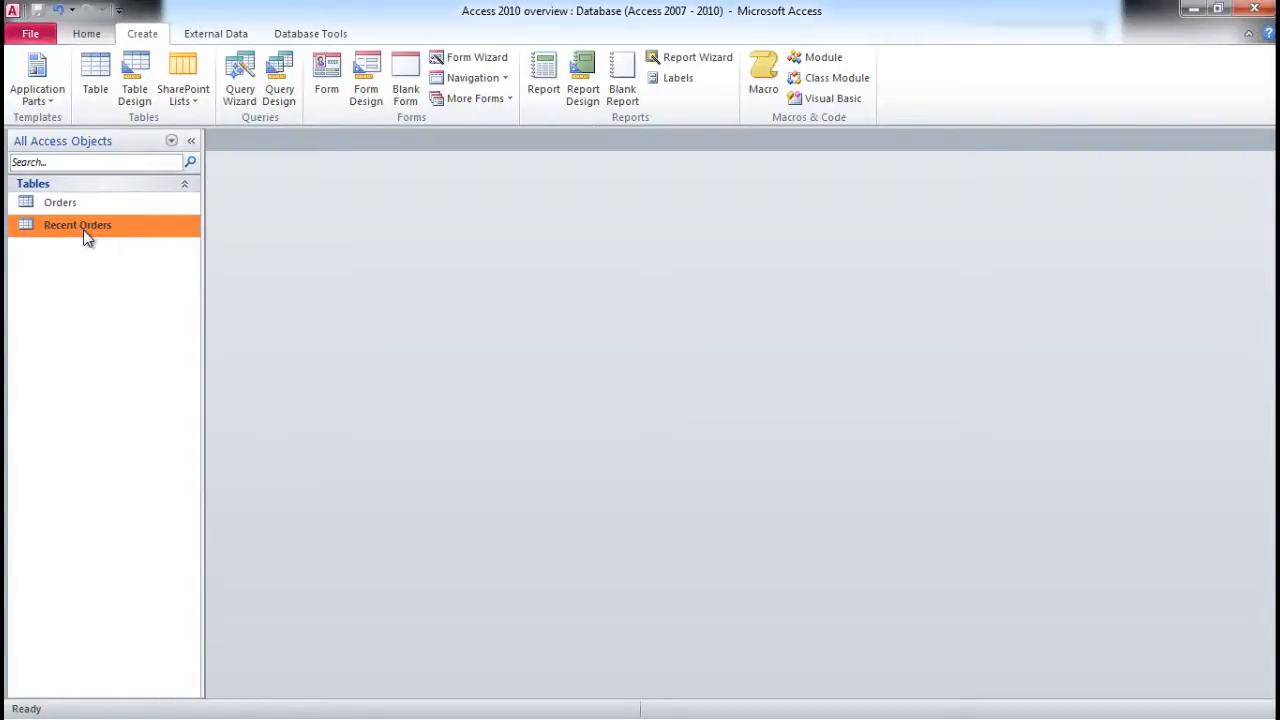
left_click(706, 60)
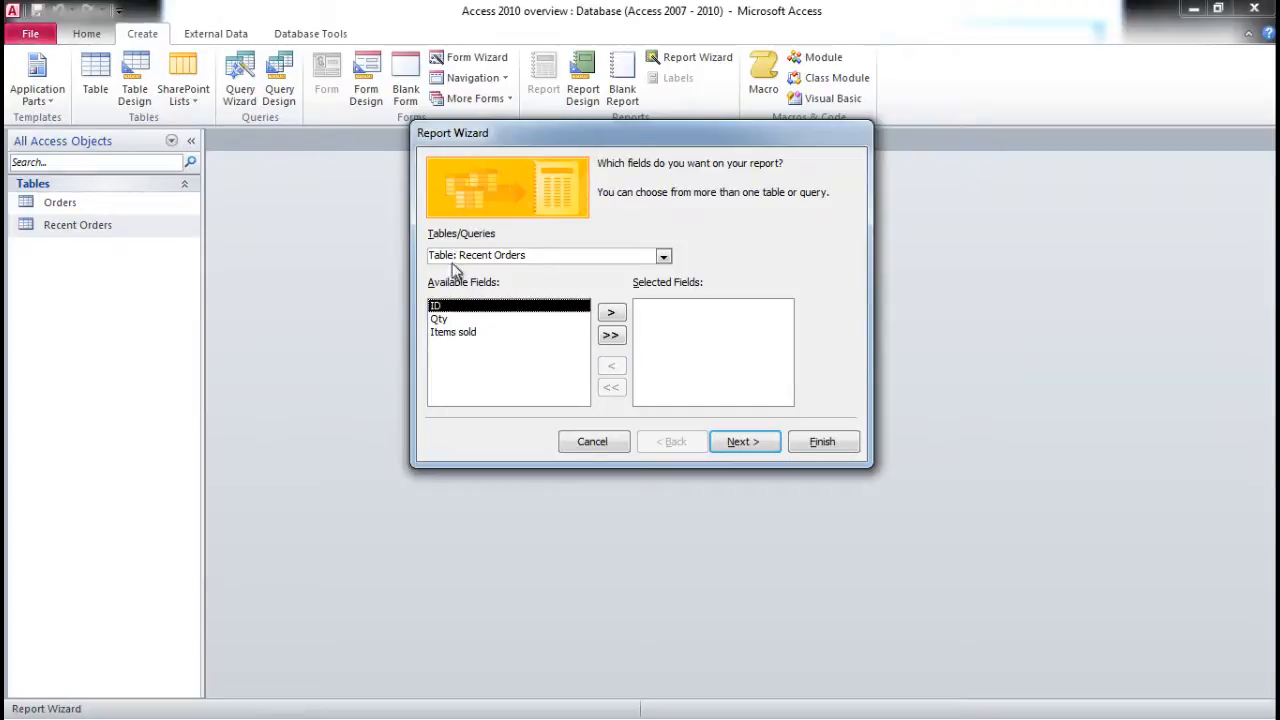
left_click(442, 320)
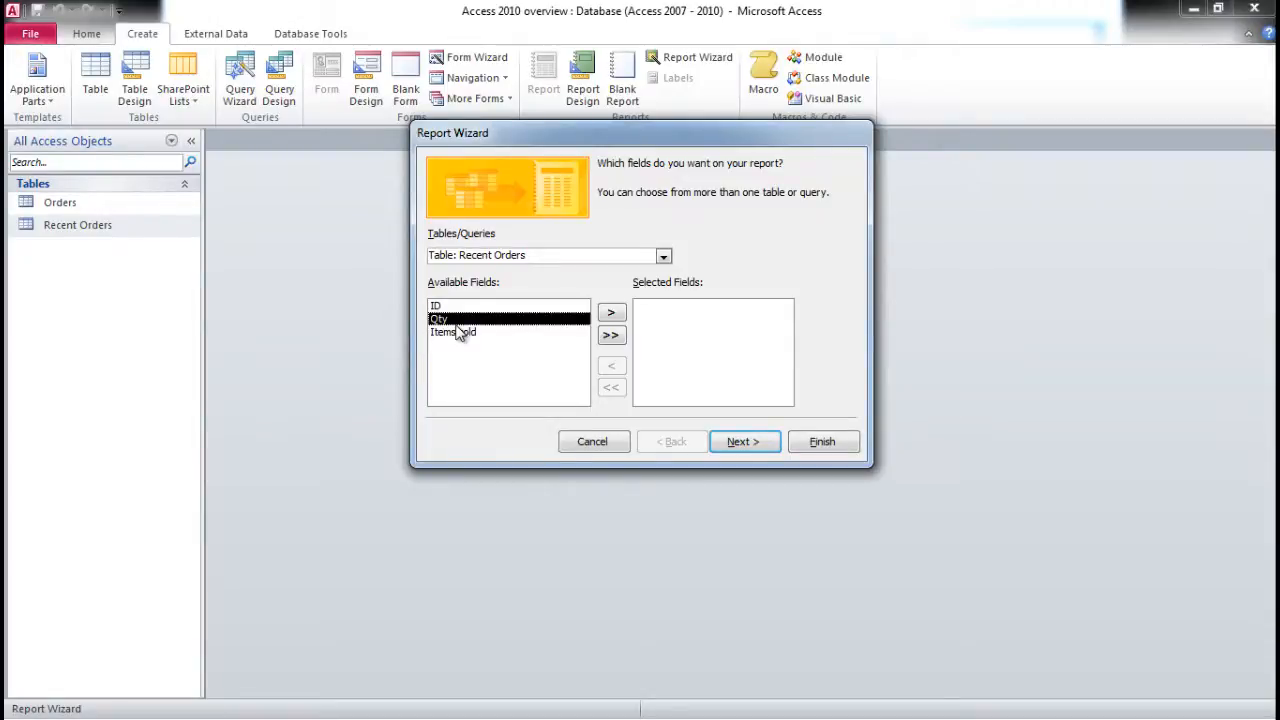
left_click(613, 314)
left_click(614, 315)
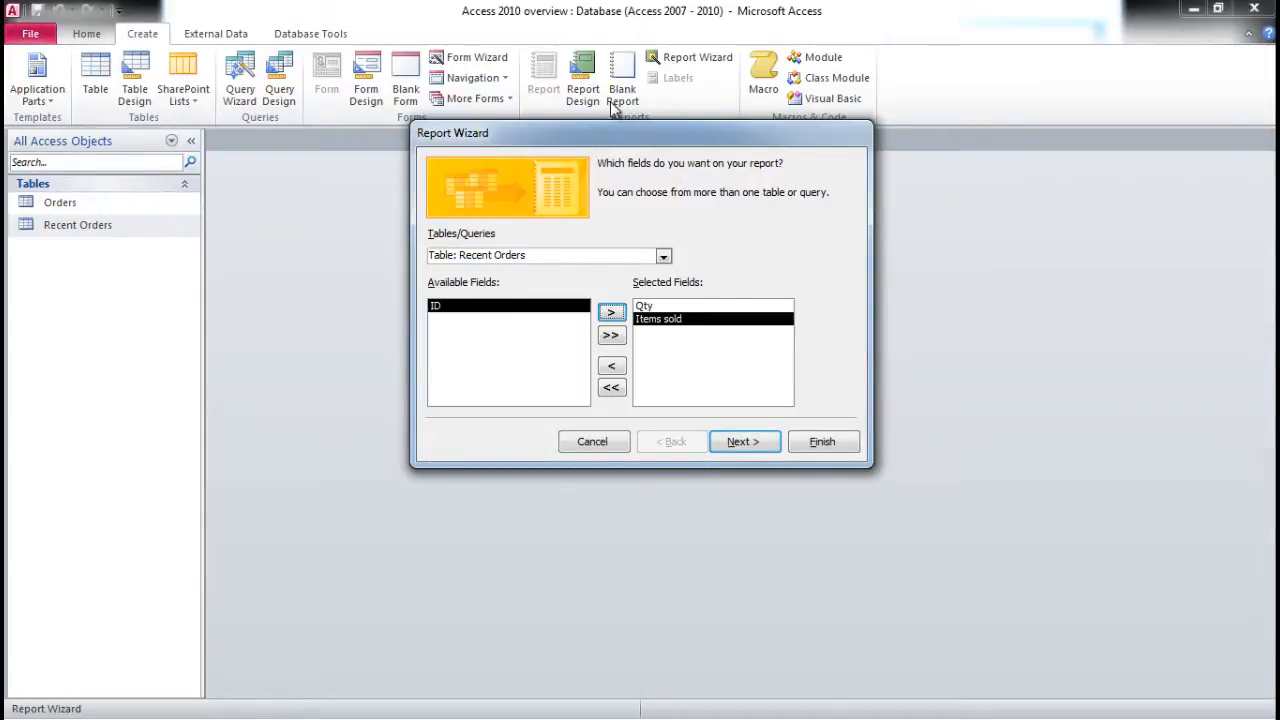
left_click(752, 447)
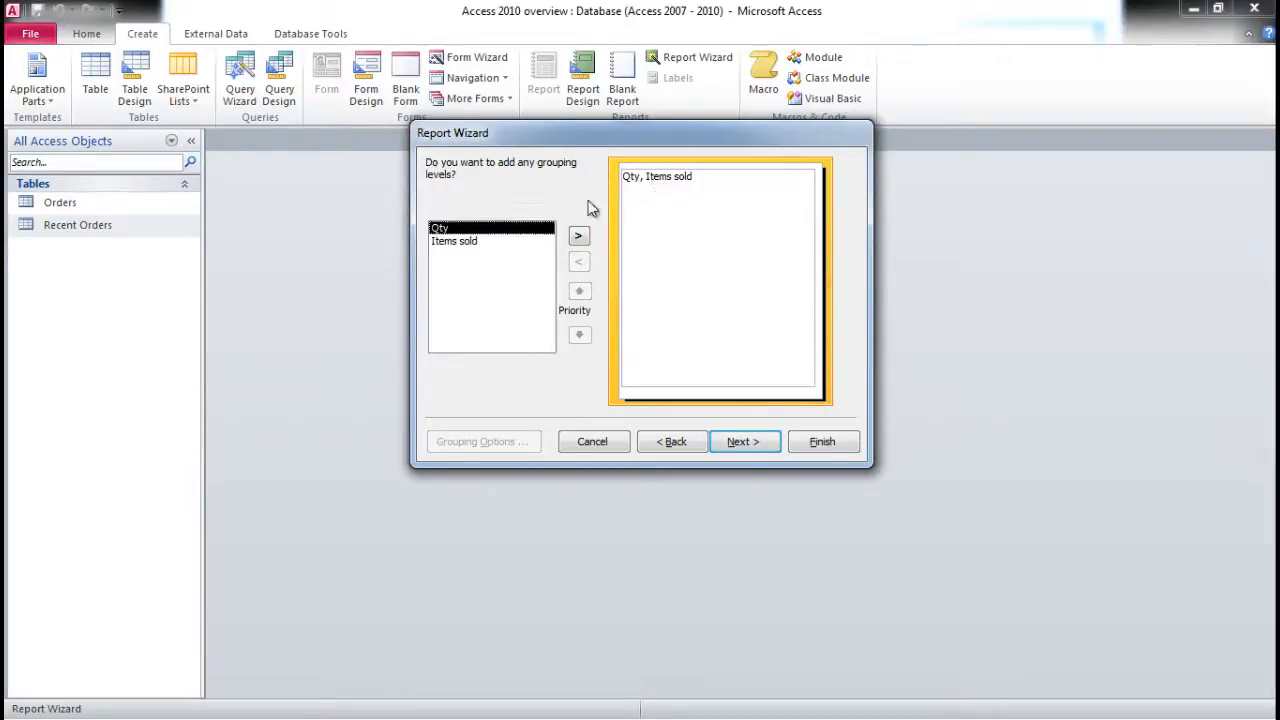
Leave the report without grouping levels and sort its records by Qty in ascending order
left_click(743, 444)
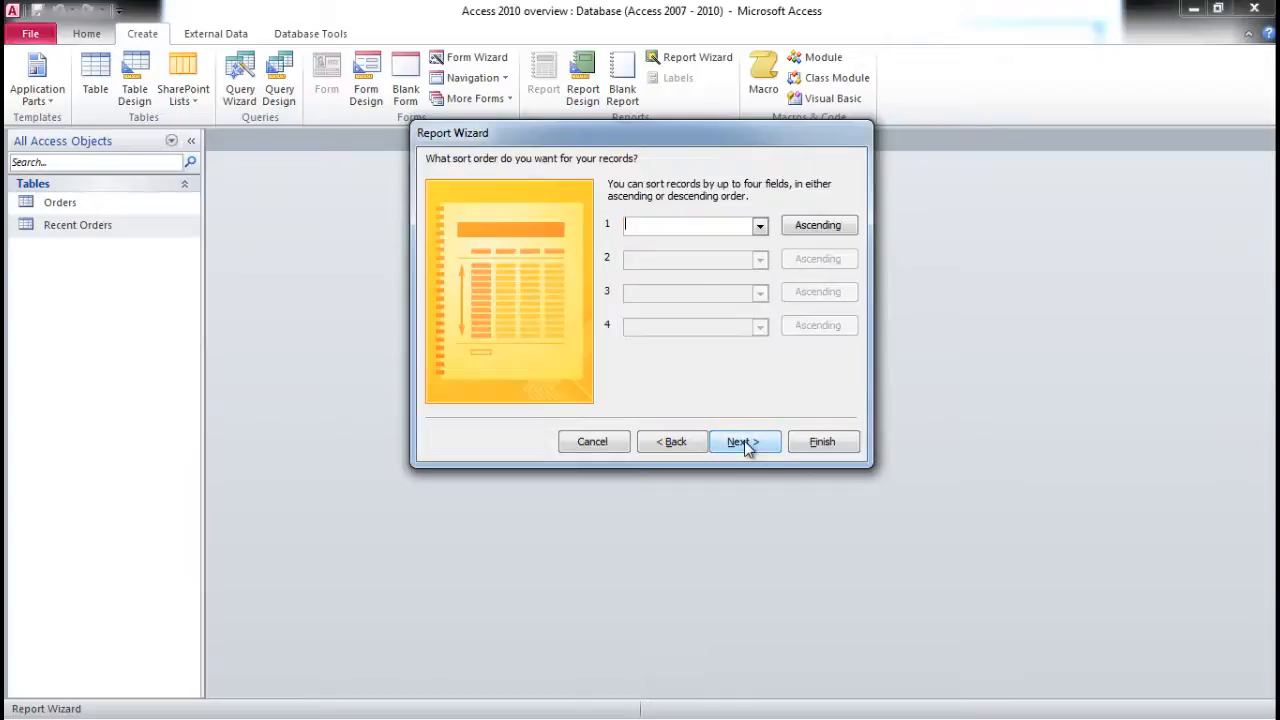
left_click(760, 227)
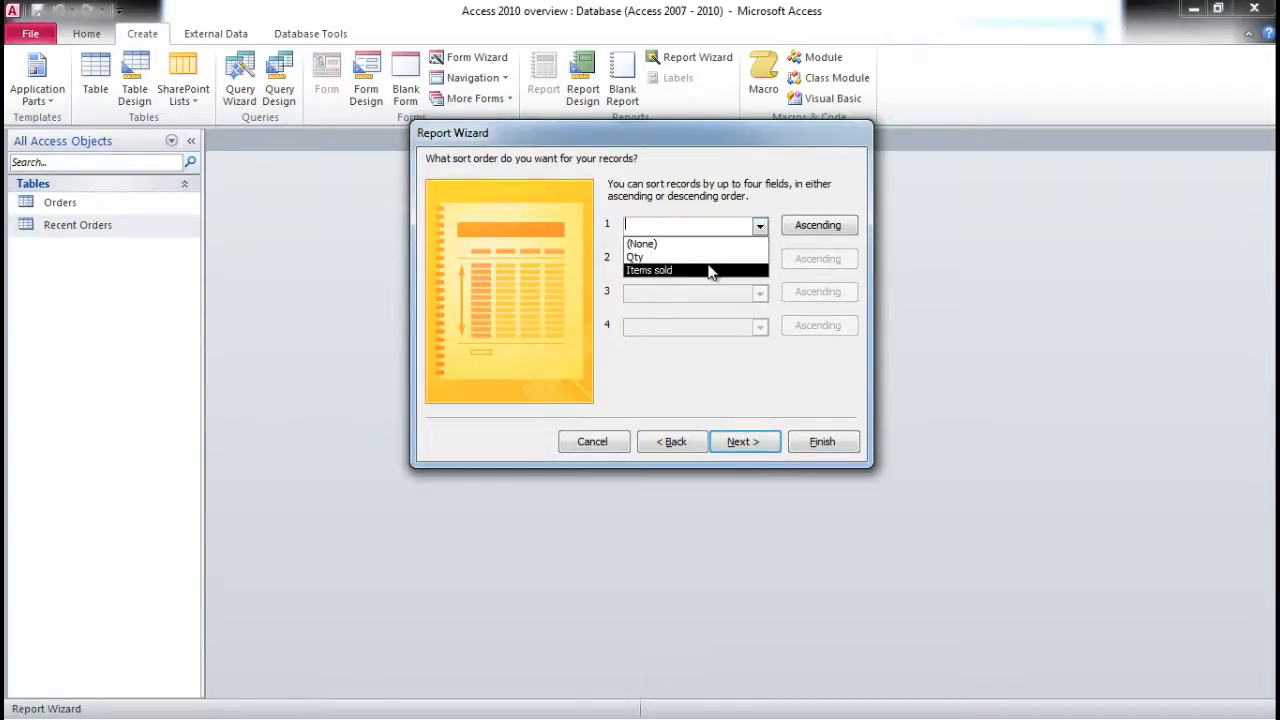
left_click(650, 257)
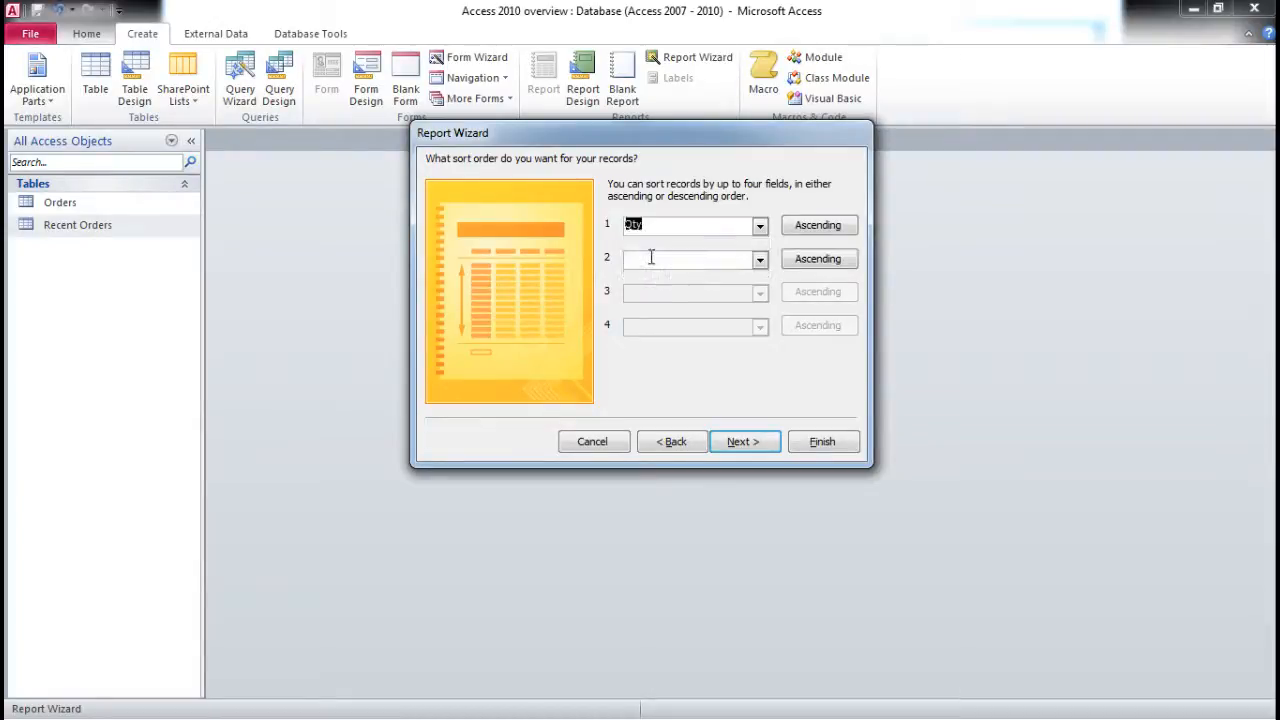
left_click(745, 445)
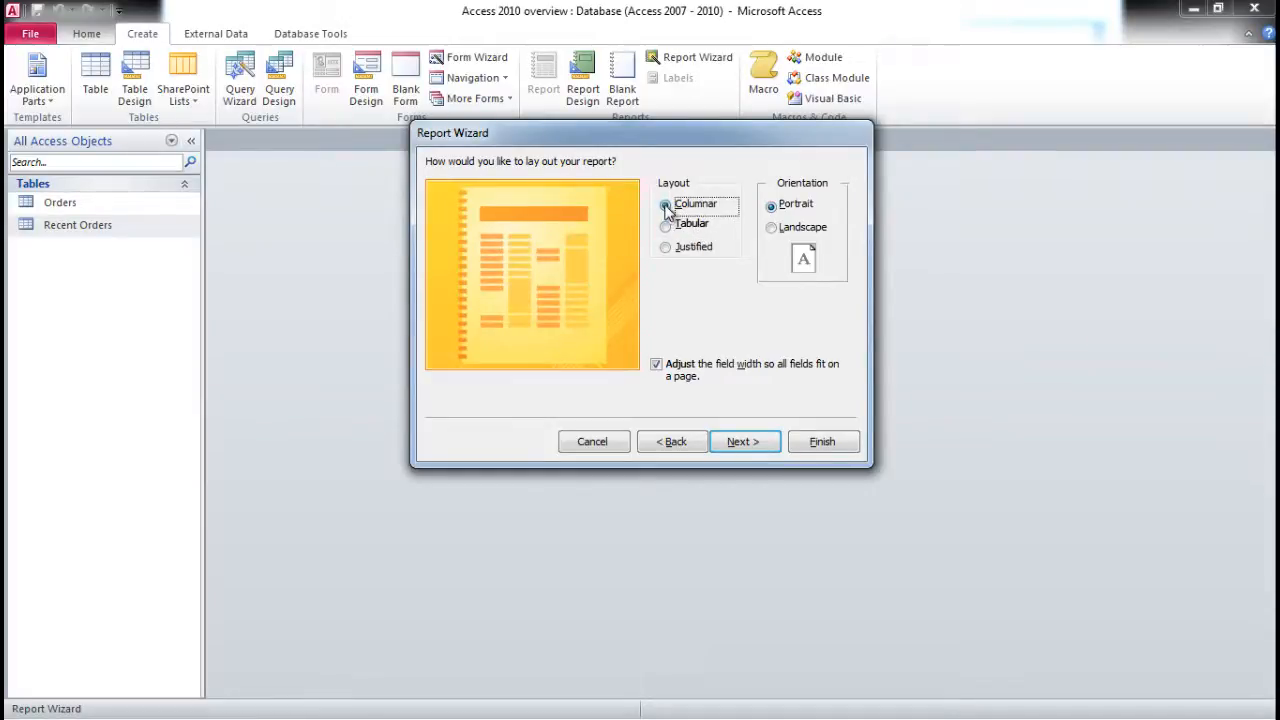
Give the report a tabular layout in portrait orientation, keep the title Recent Orders, and finish the wizard with a preview
left_click(666, 226)
left_click(752, 445)
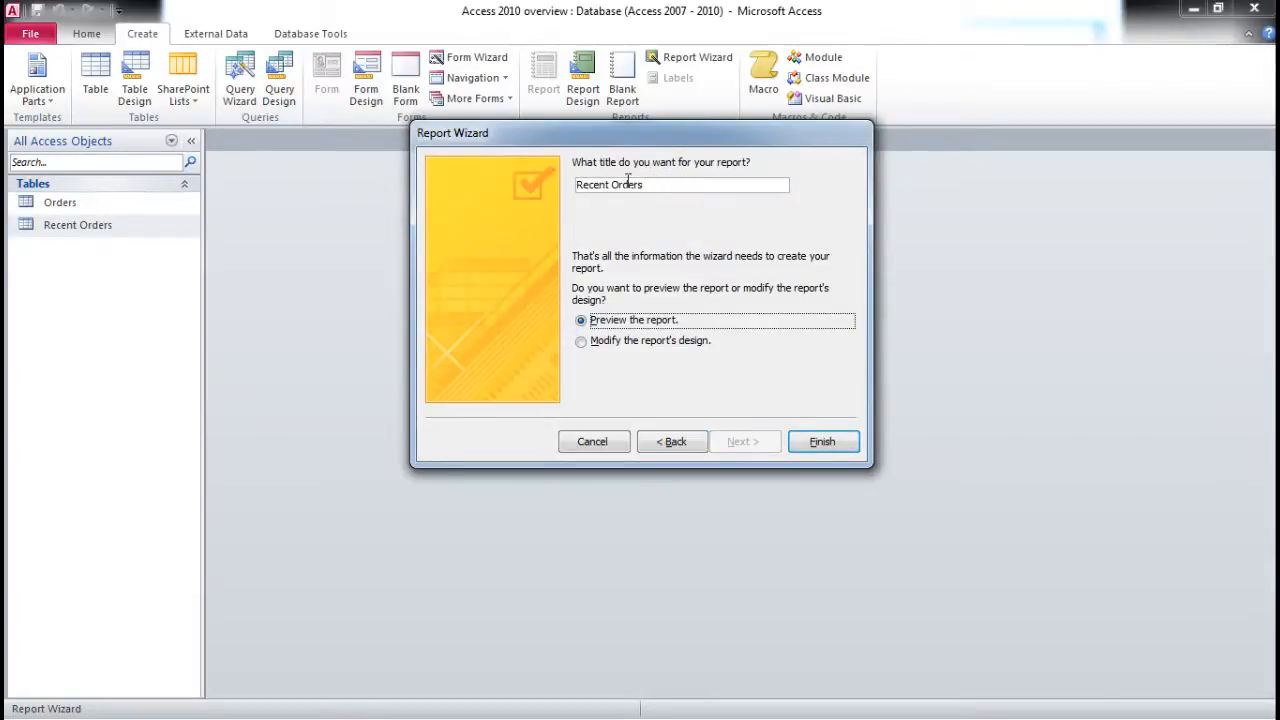
left_click(816, 443)
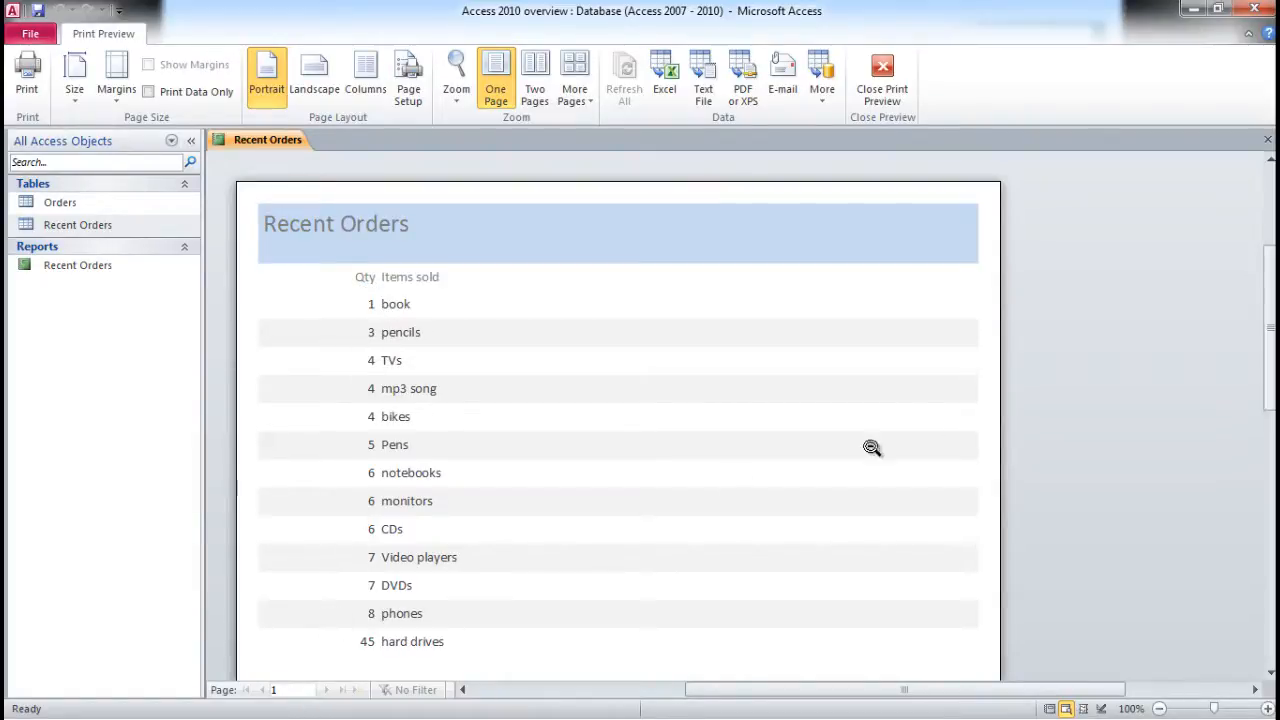
Save the Recent Orders report after viewing it, and close its print preview and the field list
mouse_move(1268, 348)
left_mouse_down()
mouse_move(1267, 410)
mouse_move(1272, 370)
left_mouse_up()
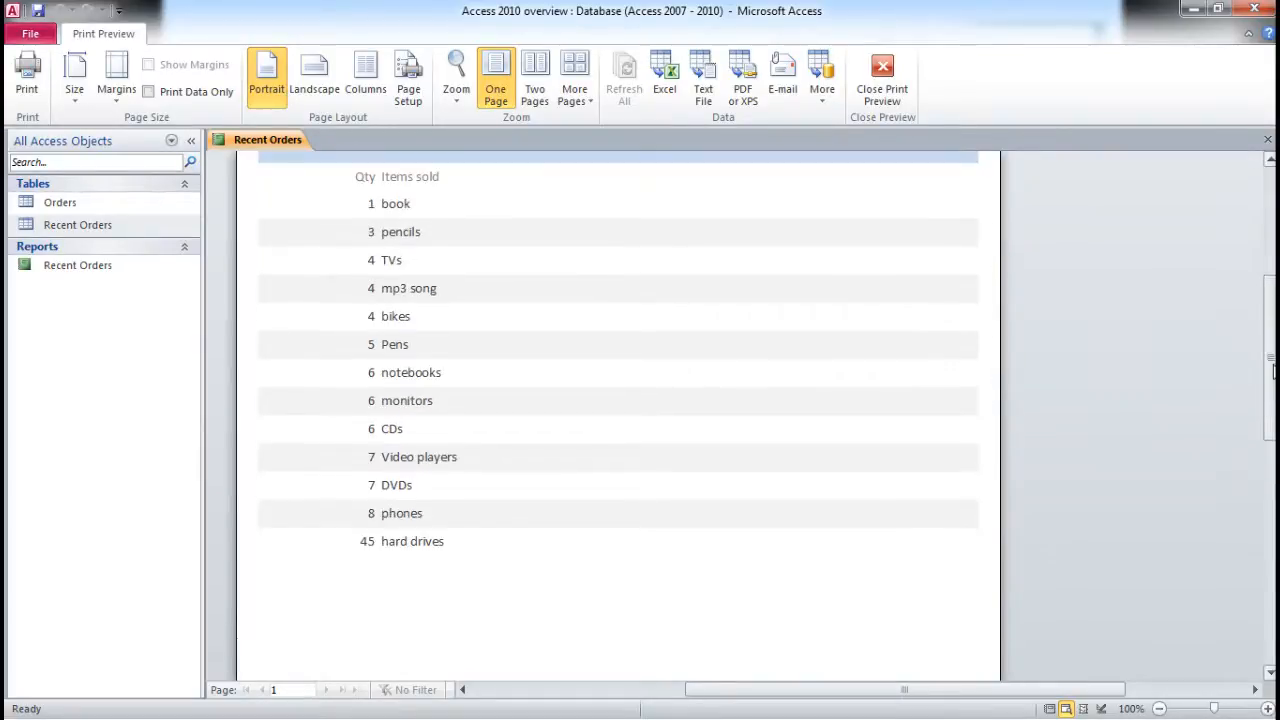
left_click(42, 13)
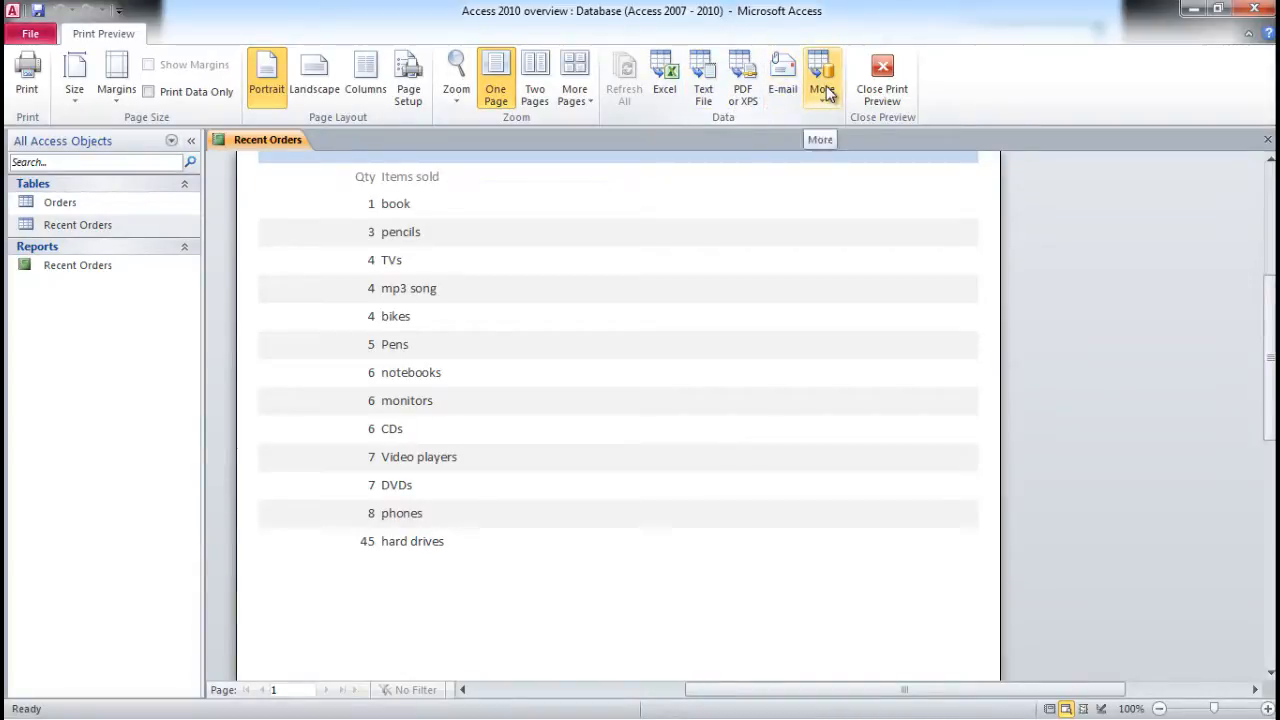
left_click(884, 72)
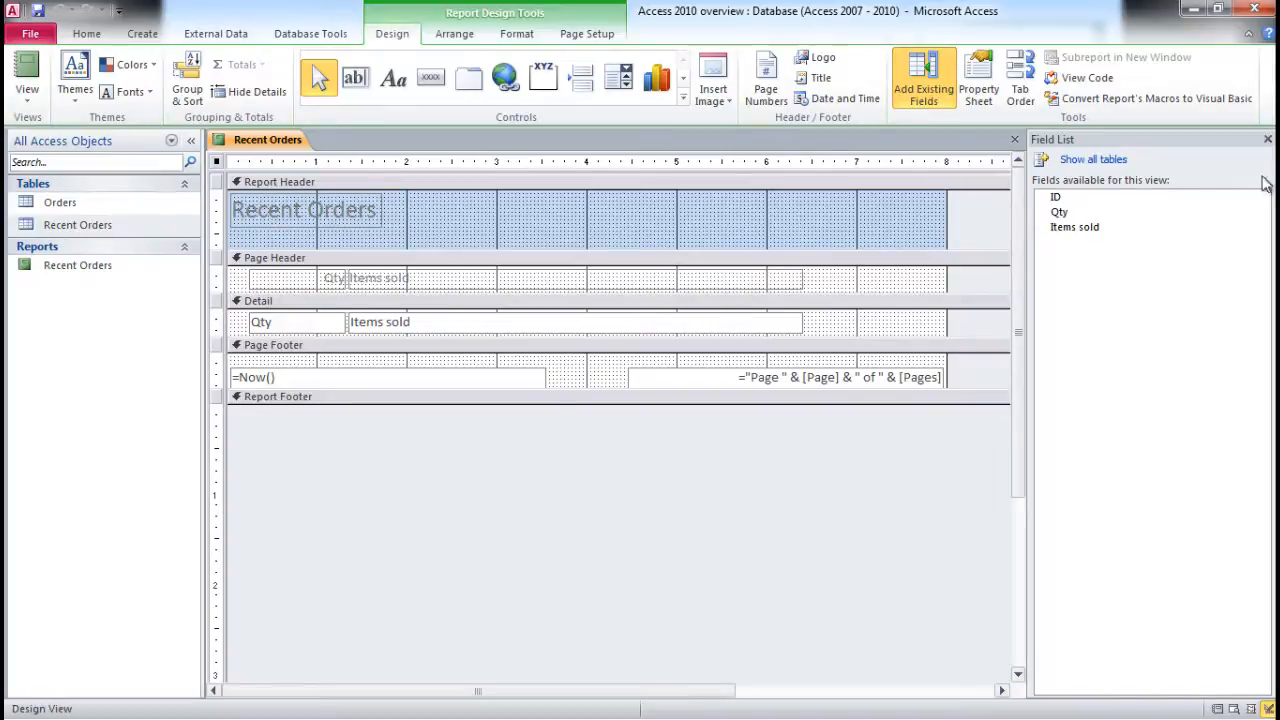
left_click(1267, 143)
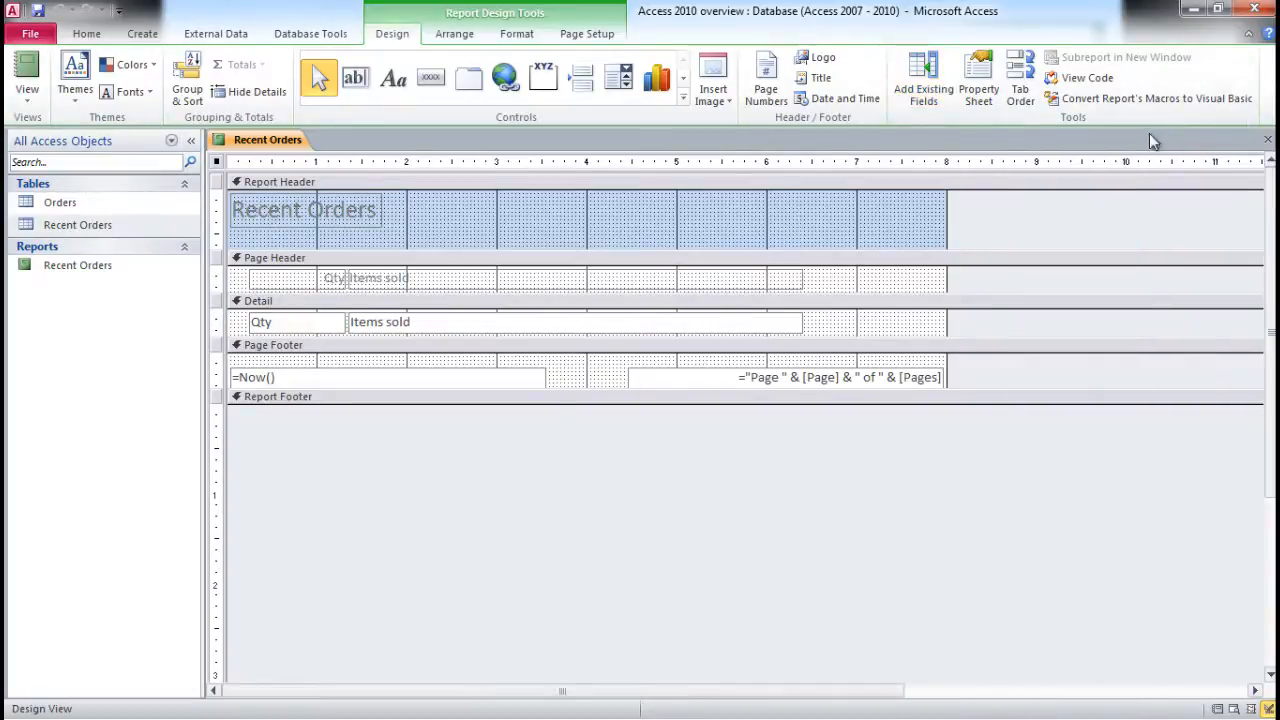